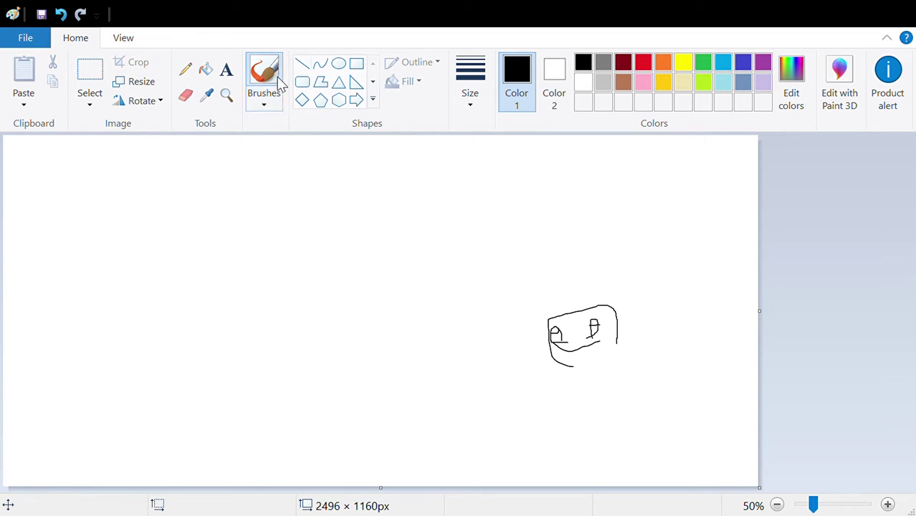
- Fill the lower part of the right eye with black and undo the stray black fill of the canvas
click(208, 70)
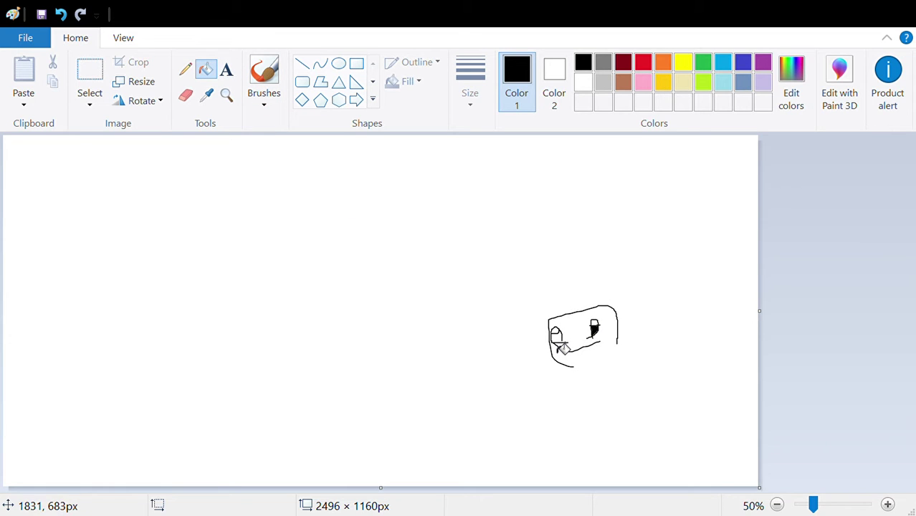
click(563, 347)
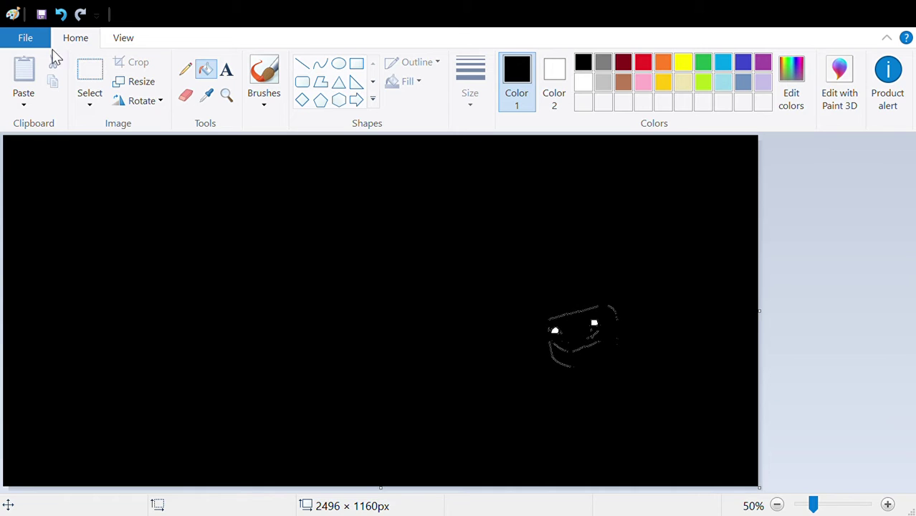
click(61, 14)
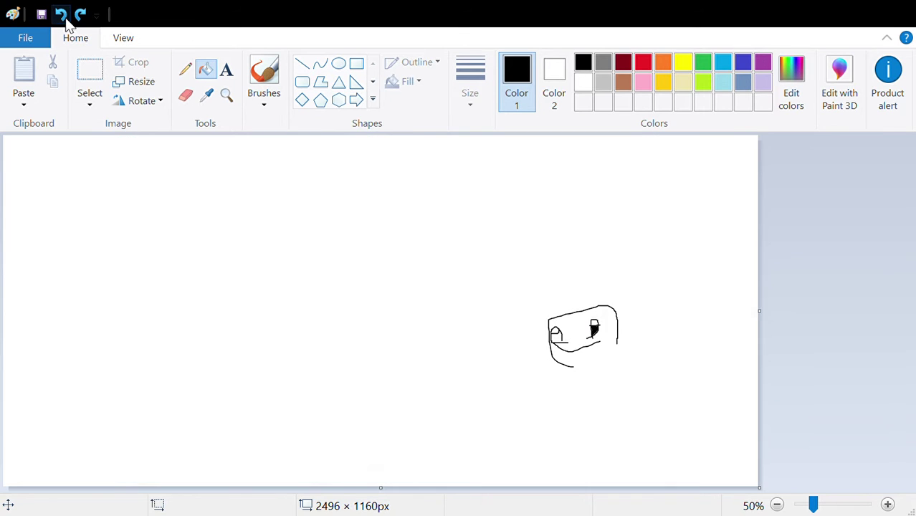
- Close the gap in the left eye's outline with a brush stroke and fill its lower part with black
click(256, 74)
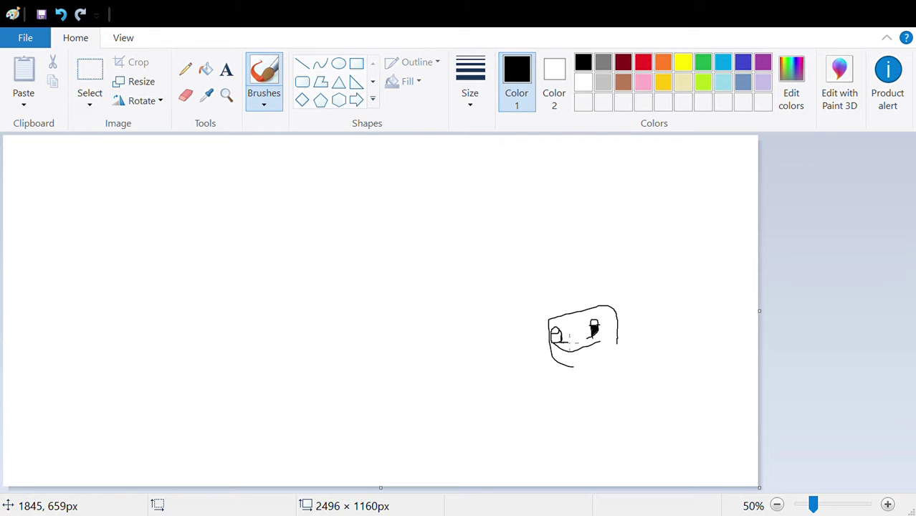
click(887, 506)
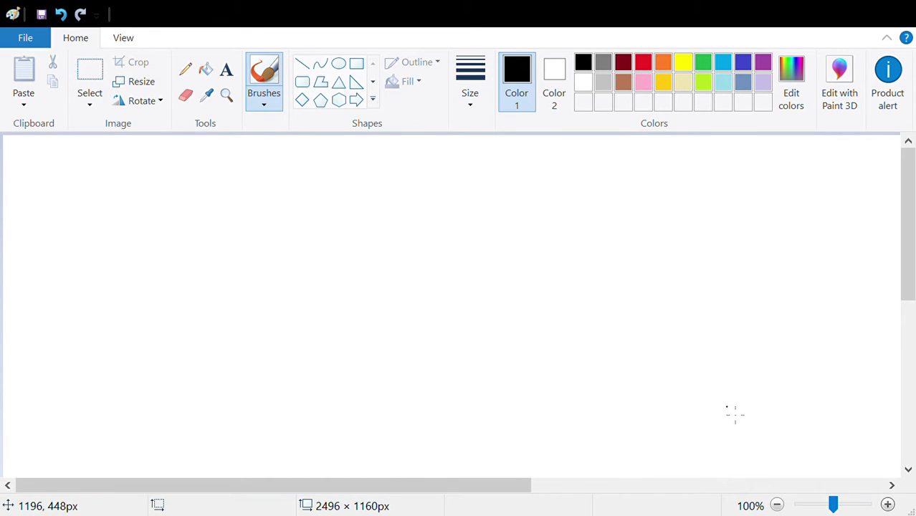
drag(461, 488, 812, 488)
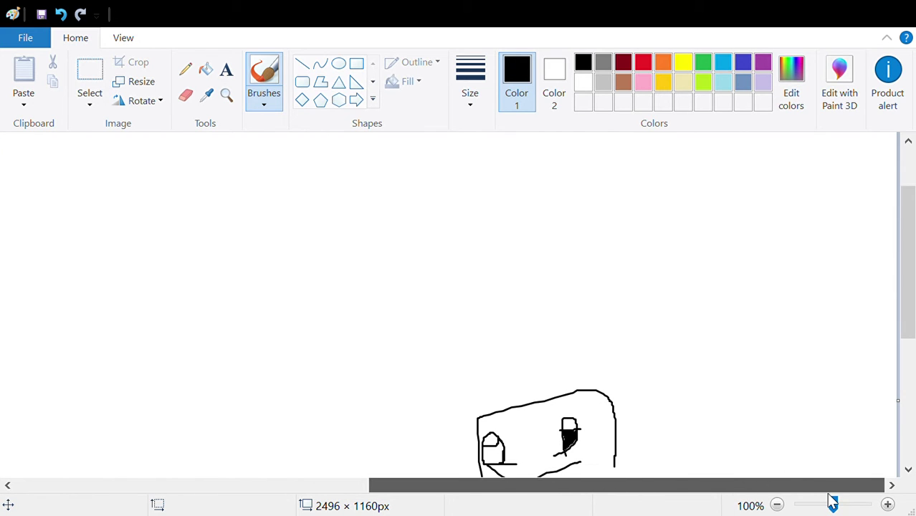
mouse_move(905, 259)
mouse_down()
mouse_move(906, 366)
mouse_move(906, 333)
mouse_up()
click(206, 69)
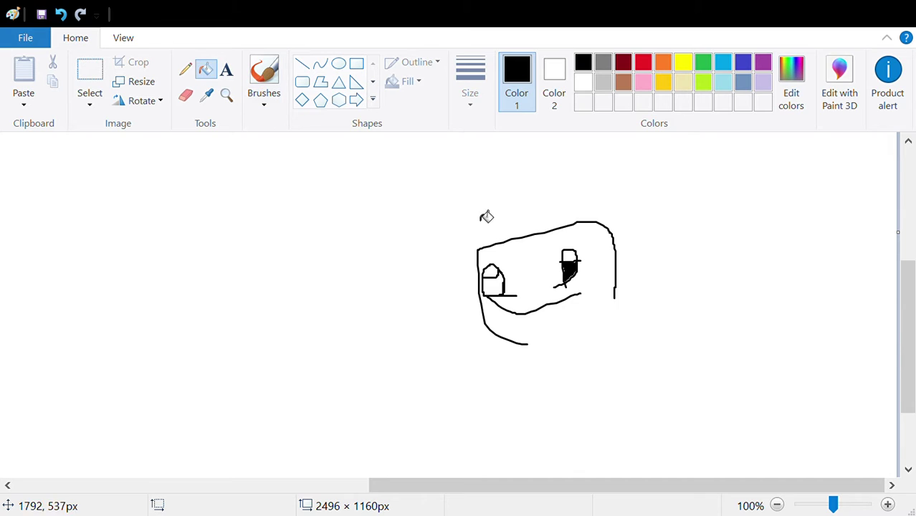
click(499, 290)
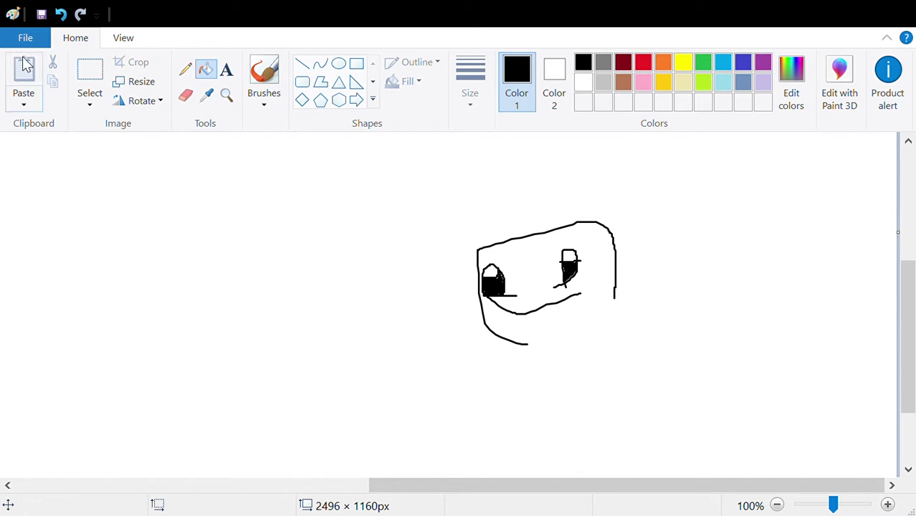
- Brush a large rounded body below the head, with a crescent-shaped shell outline along its back
scroll(459, 88, down, 1)
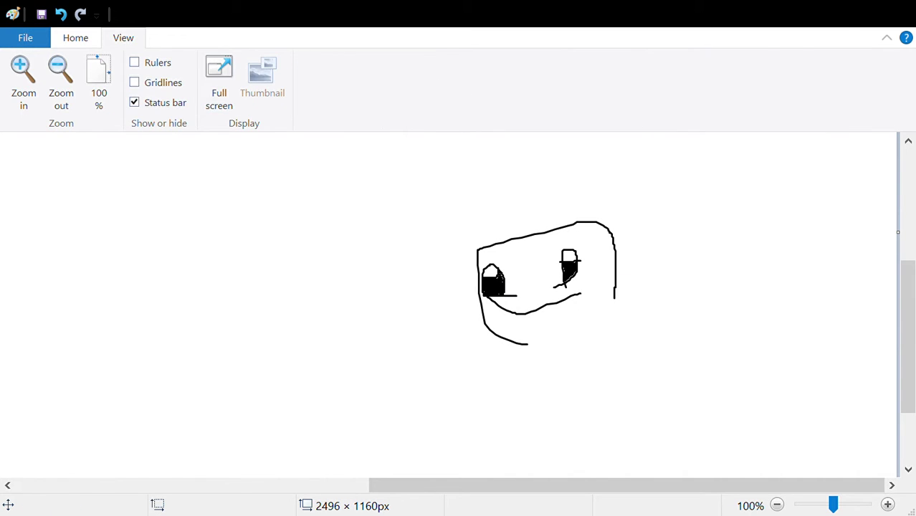
click(66, 41)
click(273, 83)
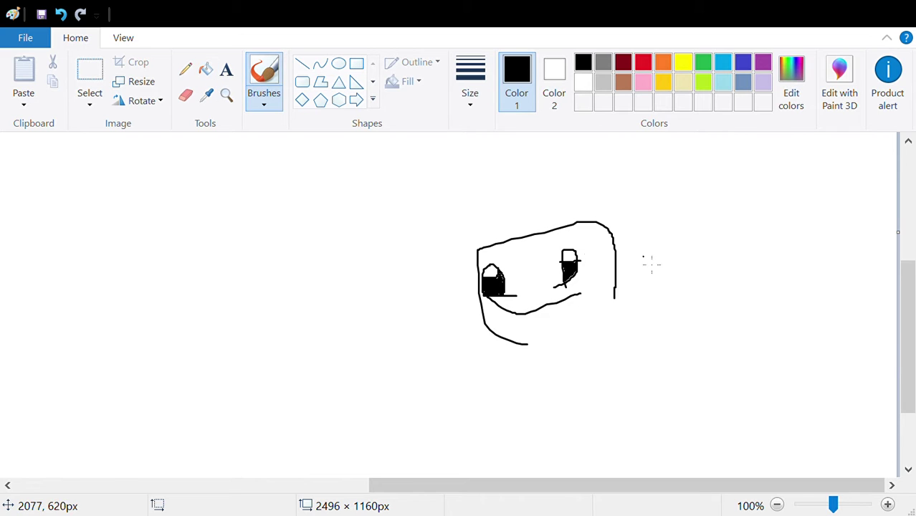
mouse_move(617, 297)
mouse_down()
mouse_move(559, 337)
mouse_move(540, 359)
mouse_move(617, 424)
mouse_move(667, 427)
mouse_move(695, 382)
mouse_move(655, 310)
mouse_move(631, 290)
mouse_move(625, 305)
mouse_move(645, 299)
mouse_move(702, 311)
mouse_move(738, 384)
mouse_move(702, 419)
mouse_move(613, 415)
mouse_up()
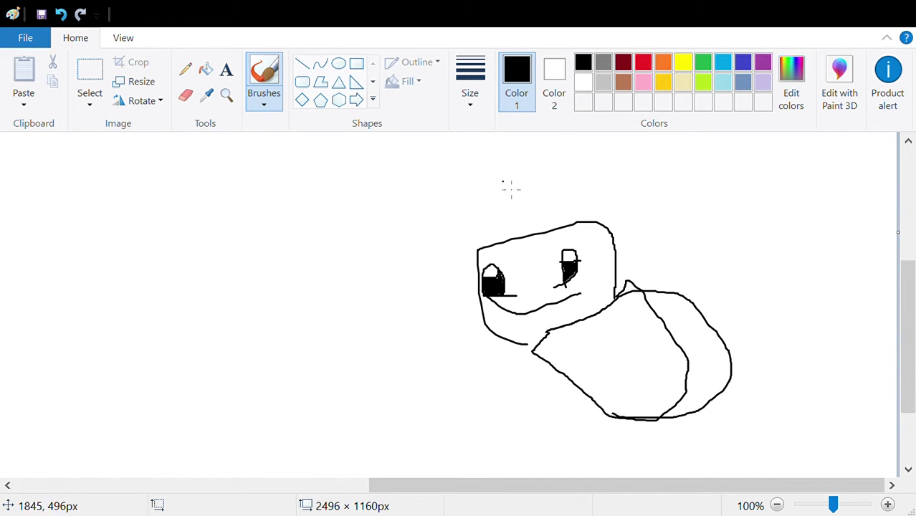
- Fill the shell crescent on the character's back with brown
click(206, 68)
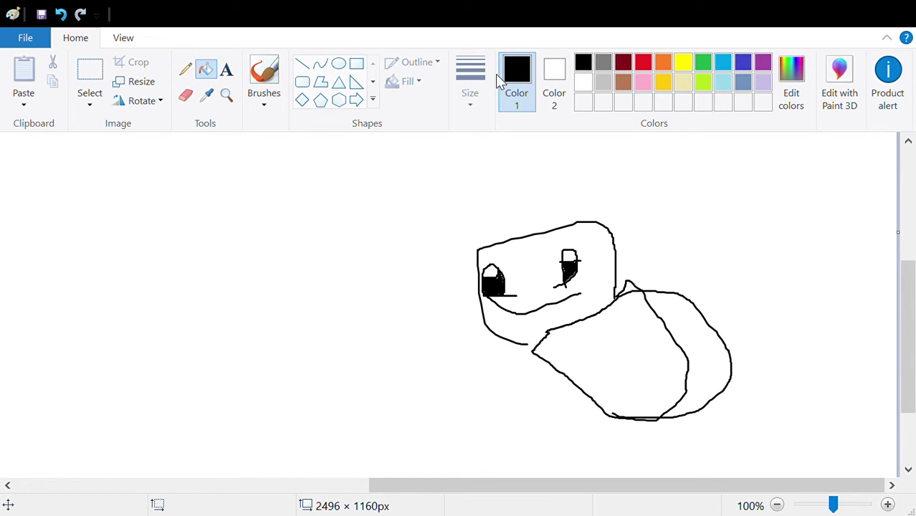
click(622, 84)
click(708, 353)
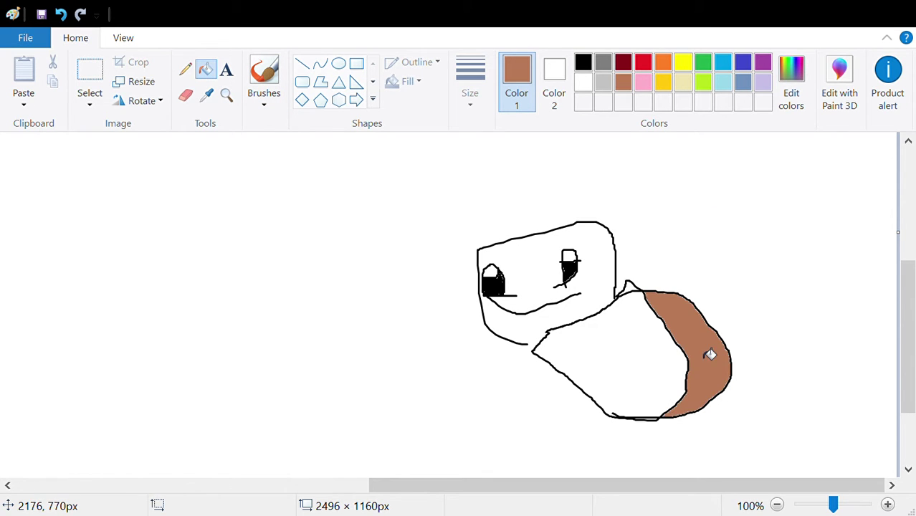
- Brush two arms with clawed hands in black, one on the body and one extending from its left edge
click(682, 64)
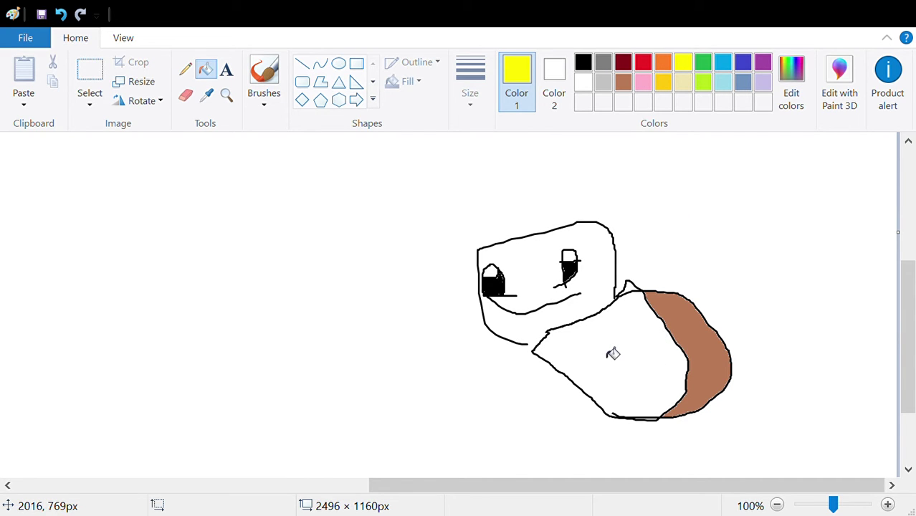
click(267, 73)
click(582, 64)
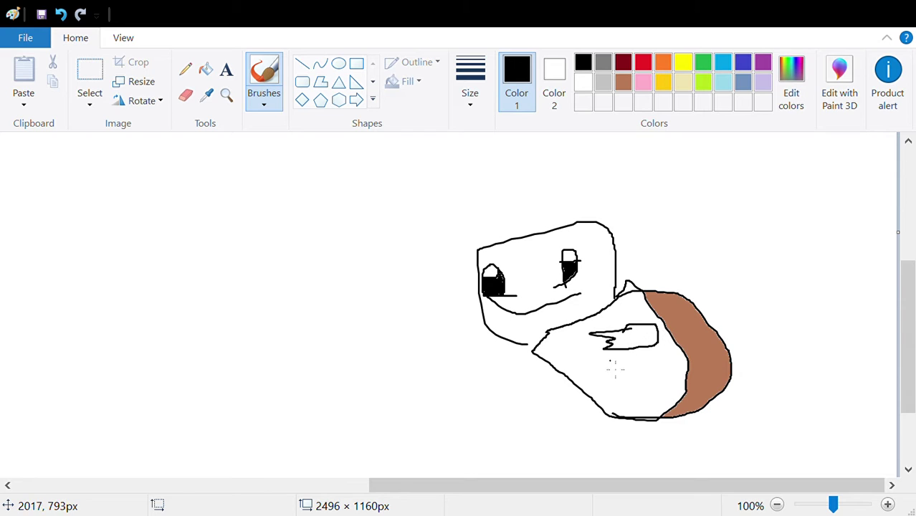
drag(560, 369, 510, 377)
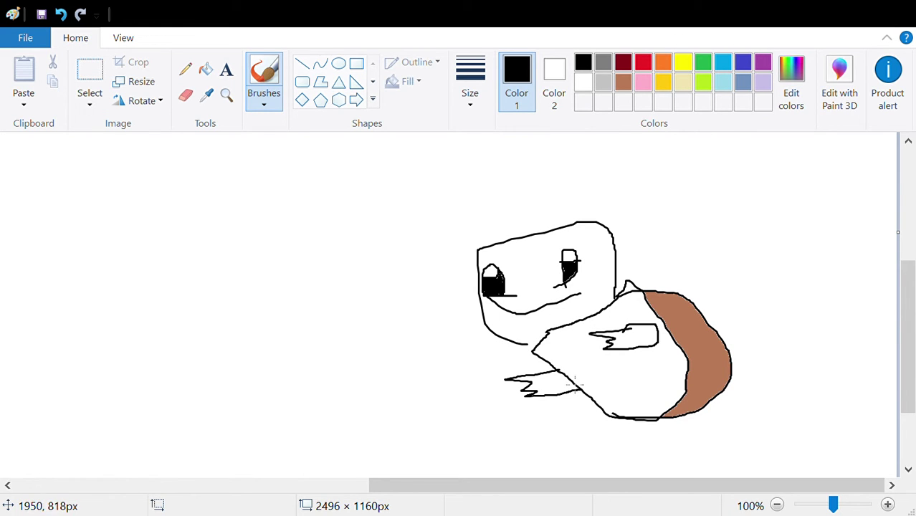
- Brush curved belly stripes, two legs with clawed feet and a curled tail behind the shell in black
mouse_move(574, 385)
mouse_down()
mouse_move(631, 376)
mouse_move(668, 337)
mouse_up()
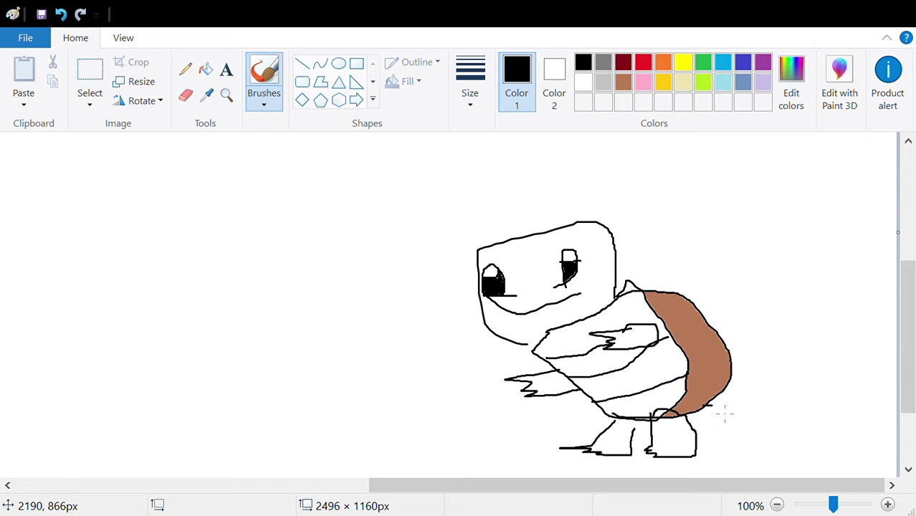
drag(752, 393, 762, 400)
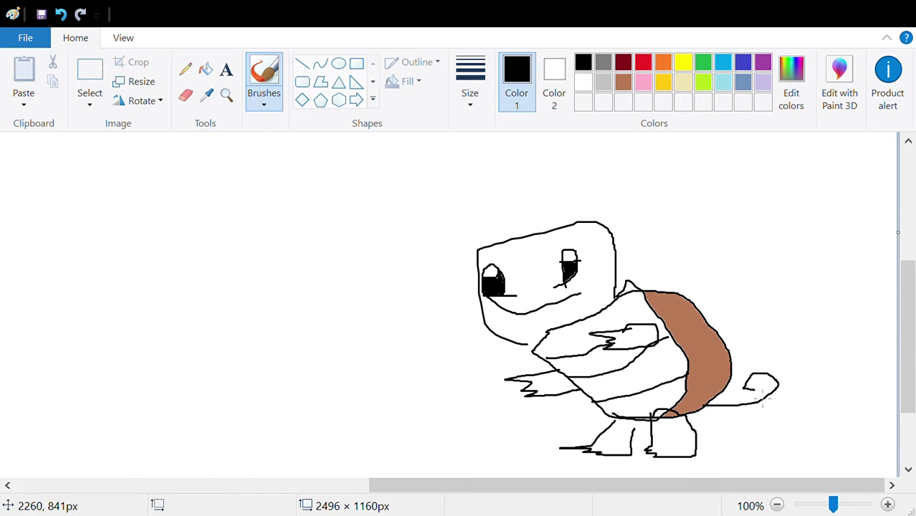
mouse_move(739, 364)
mouse_down()
mouse_move(780, 365)
mouse_move(811, 390)
mouse_move(778, 431)
mouse_move(683, 427)
mouse_up()
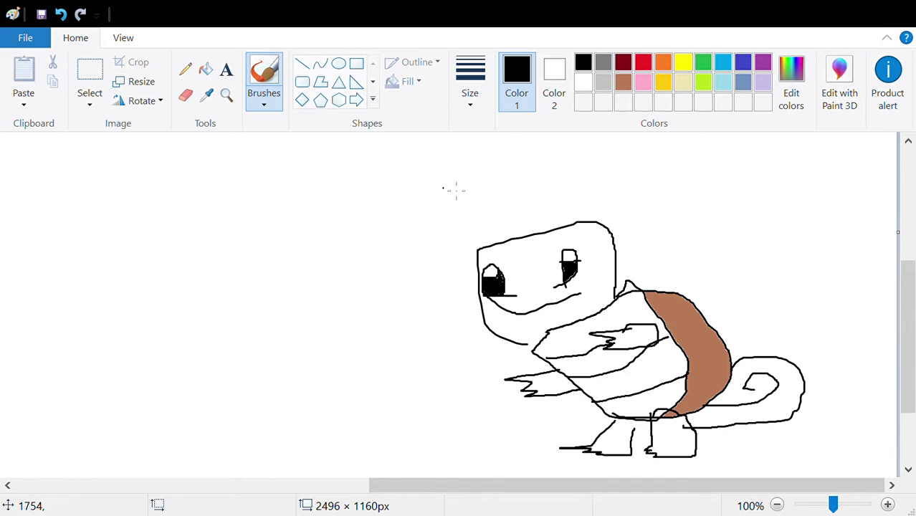
- Try to fill the head with light turquoise, and undo the fill
click(728, 81)
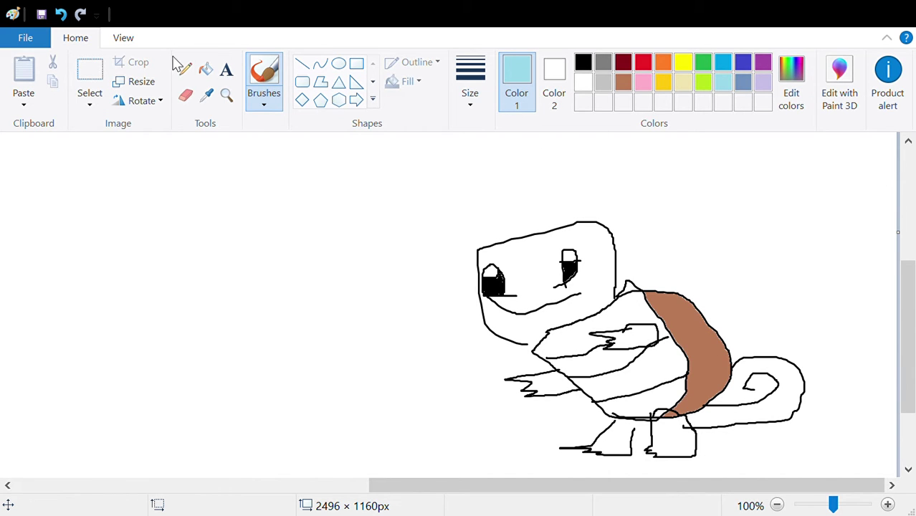
click(206, 72)
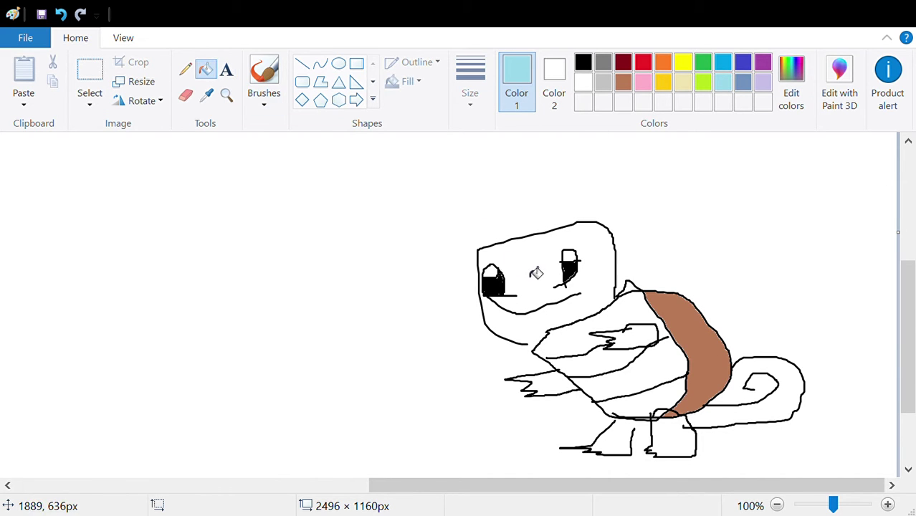
click(586, 310)
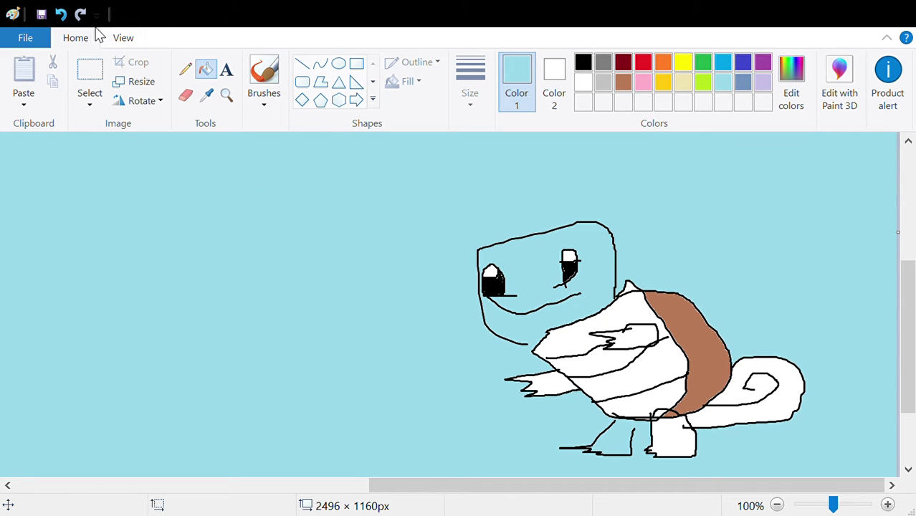
click(61, 15)
- Undo the turquoise stroke under the chin and close the gap between head and body with a black brush line
click(264, 76)
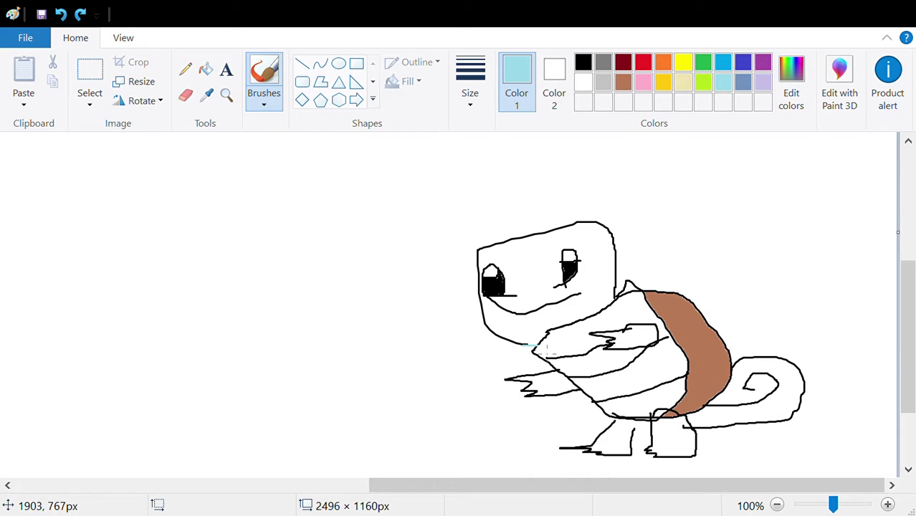
click(60, 14)
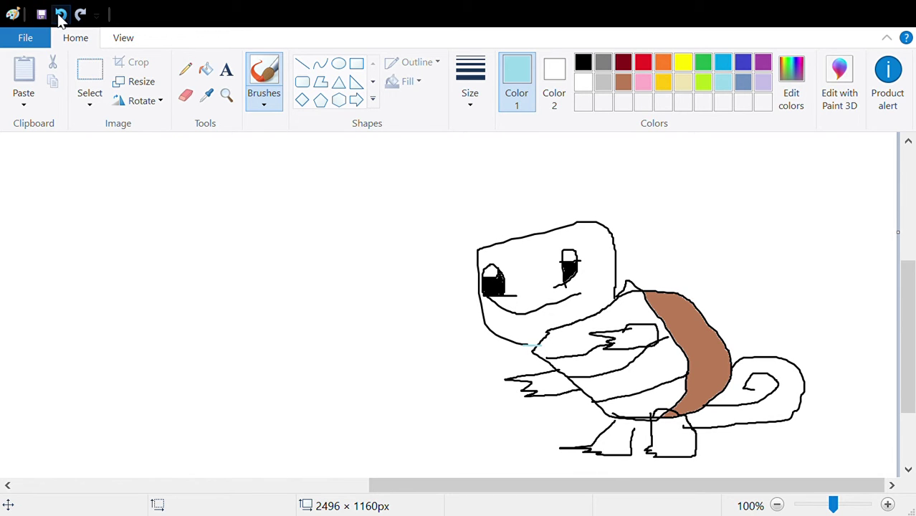
click(583, 63)
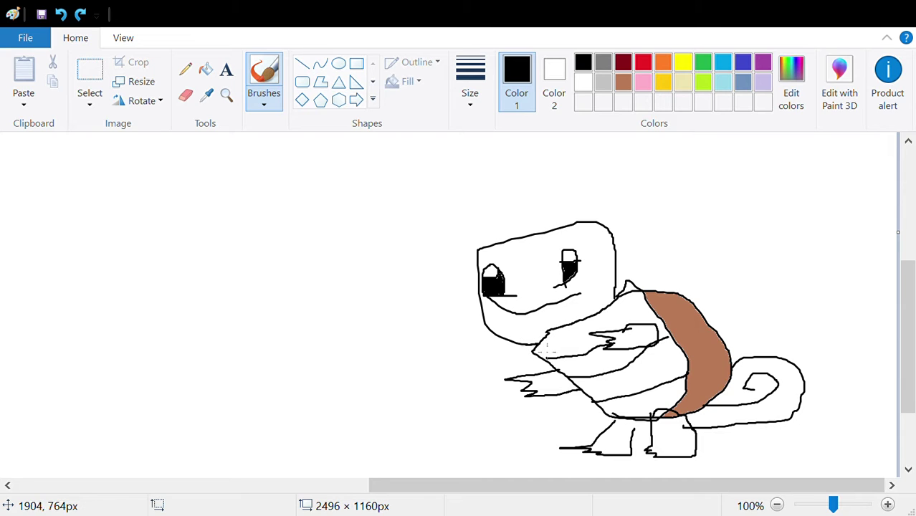
- Fill the head, both arms and the right leg with light turquoise
click(208, 71)
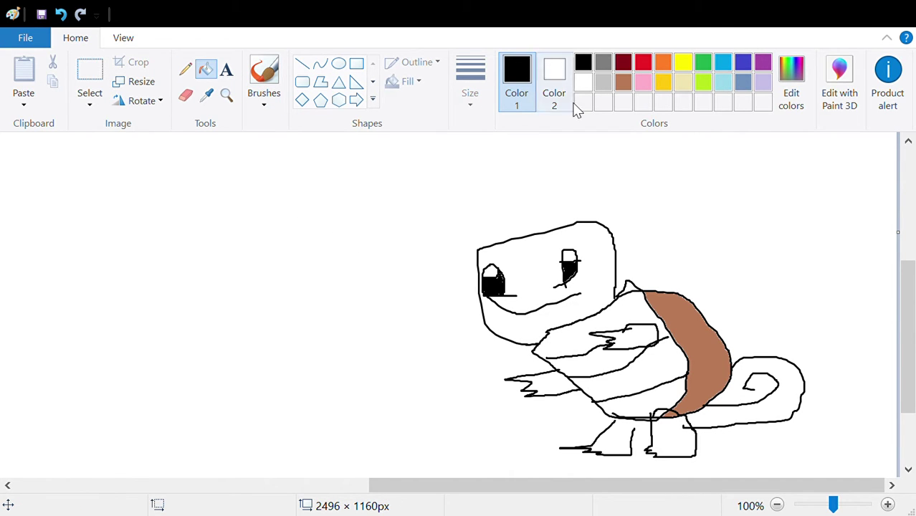
click(722, 84)
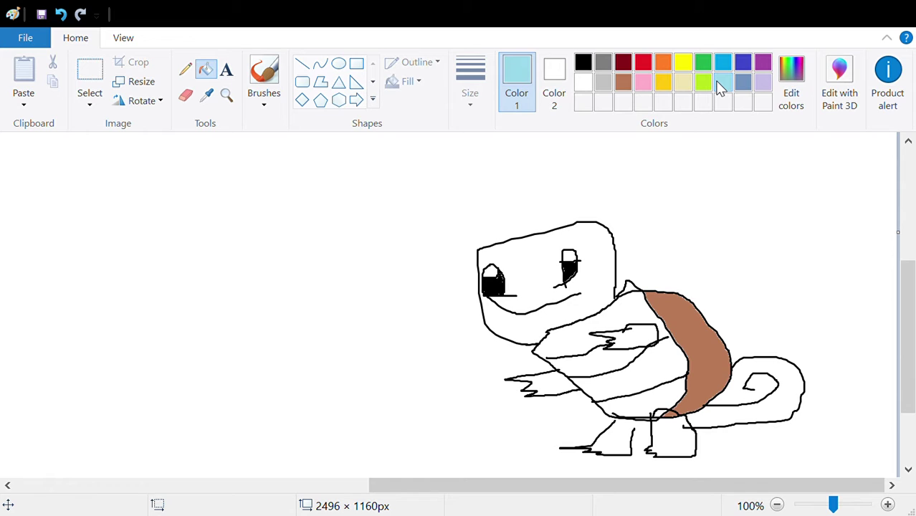
click(599, 285)
click(637, 350)
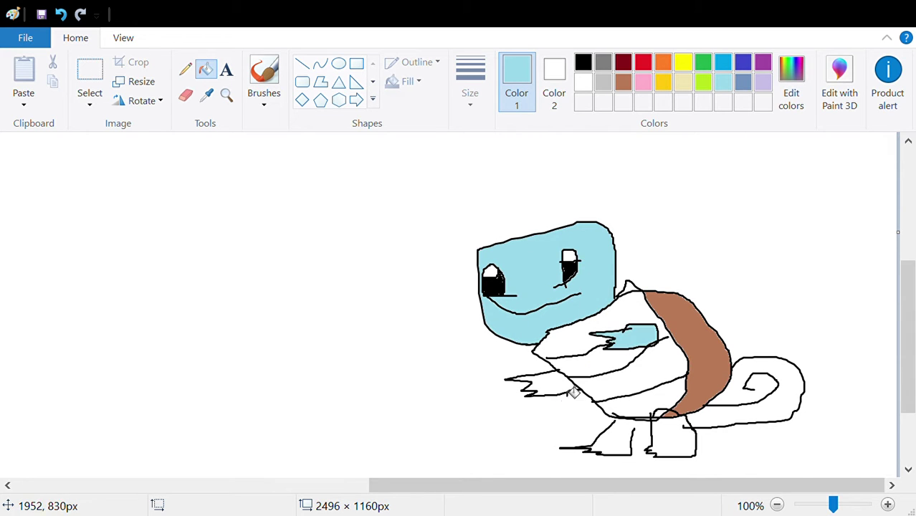
click(561, 396)
click(683, 436)
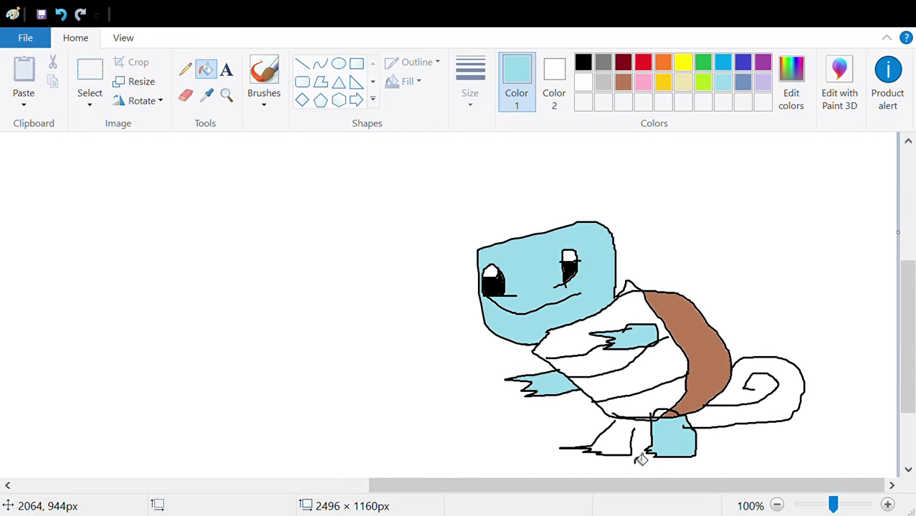
- Undo the turquoise fill that spills from the left leg and close that leg's outline with a black brush stroke
click(622, 450)
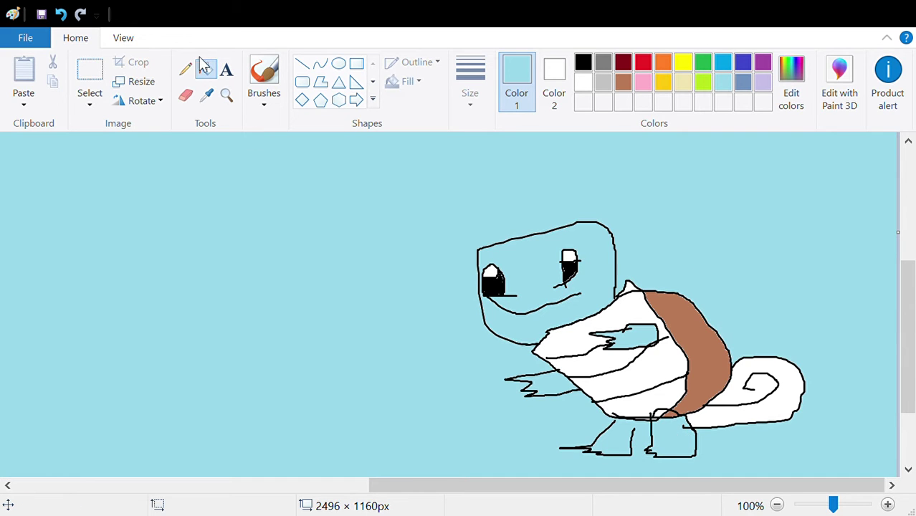
click(59, 13)
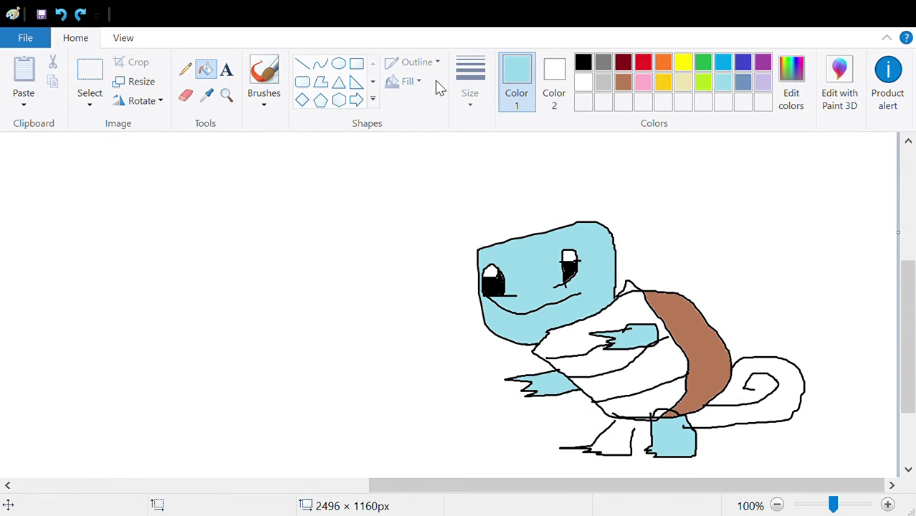
click(583, 63)
click(263, 79)
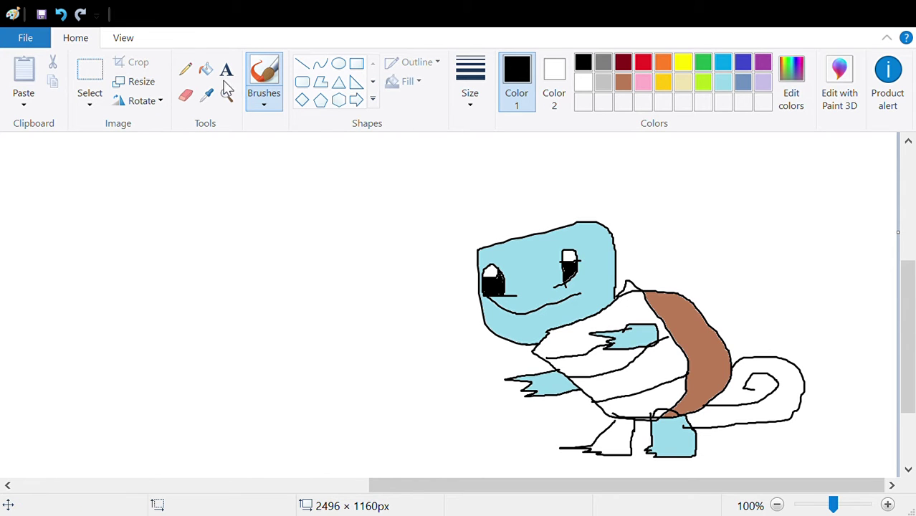
- Fill the left leg and the curled tail with light turquoise
click(206, 68)
click(721, 86)
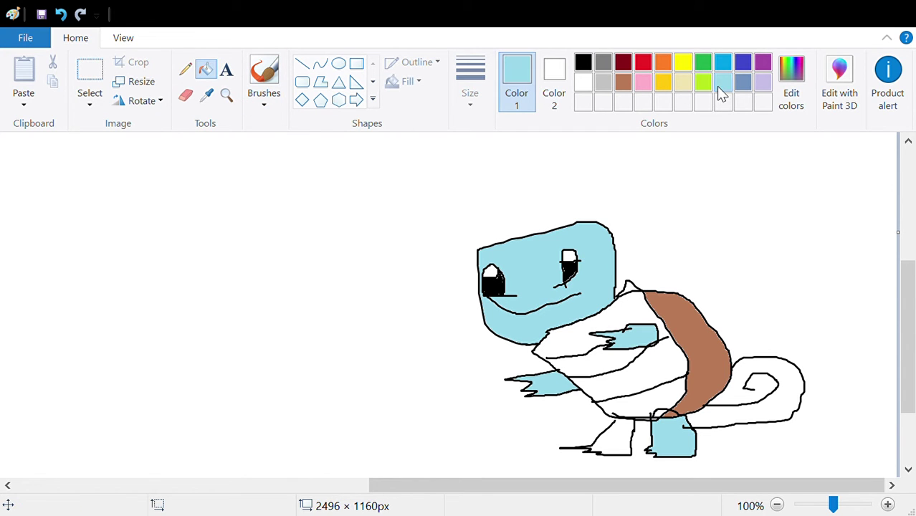
click(596, 461)
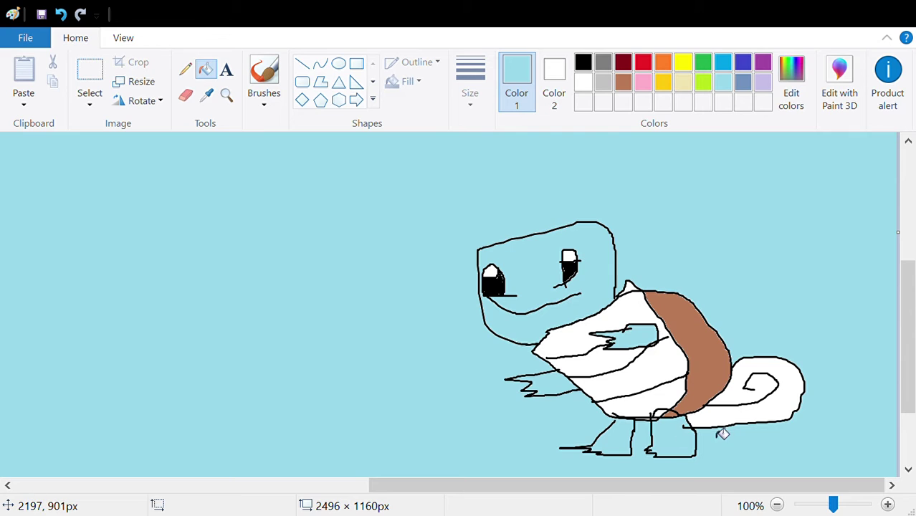
click(729, 429)
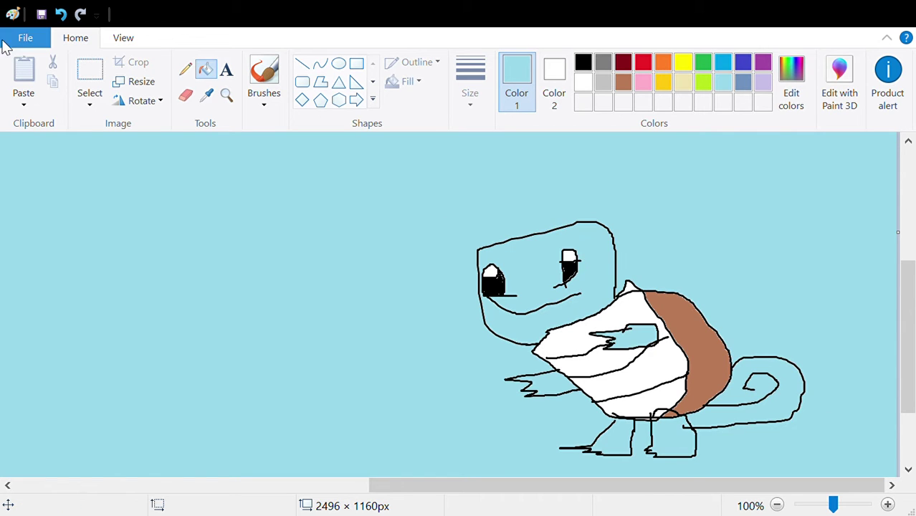
- Undo the light turquoise fills of the tail and background, and close the top of the left leg's outline with a black brush stroke
click(65, 16)
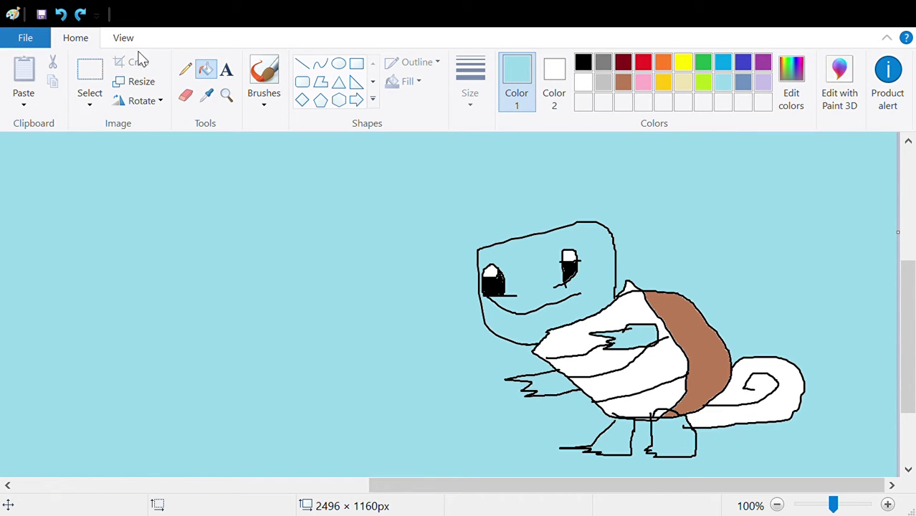
click(61, 13)
click(264, 76)
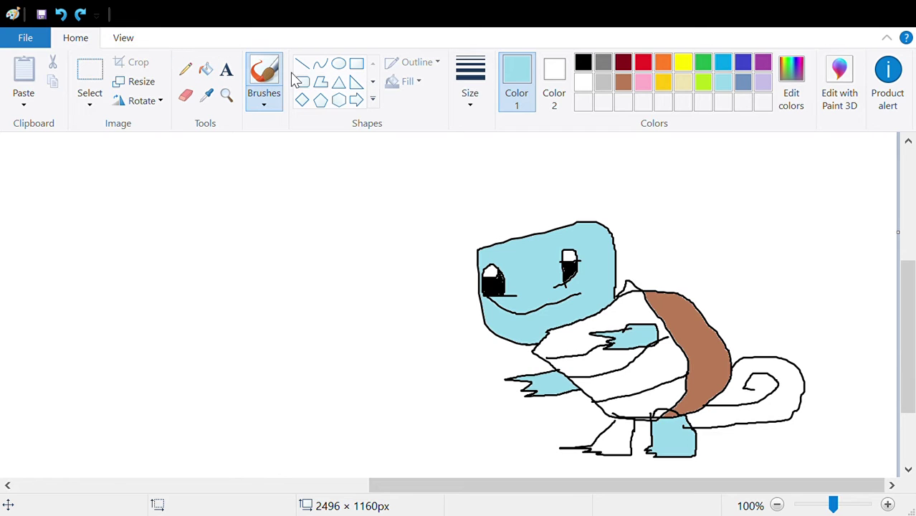
click(583, 63)
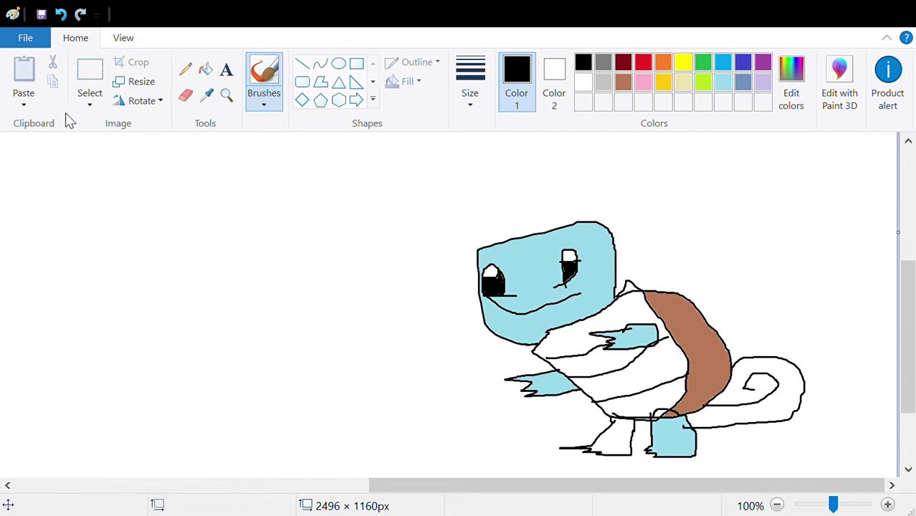
- Fill the curled tail, including its inner spiral, and the left leg with light turquoise
click(206, 69)
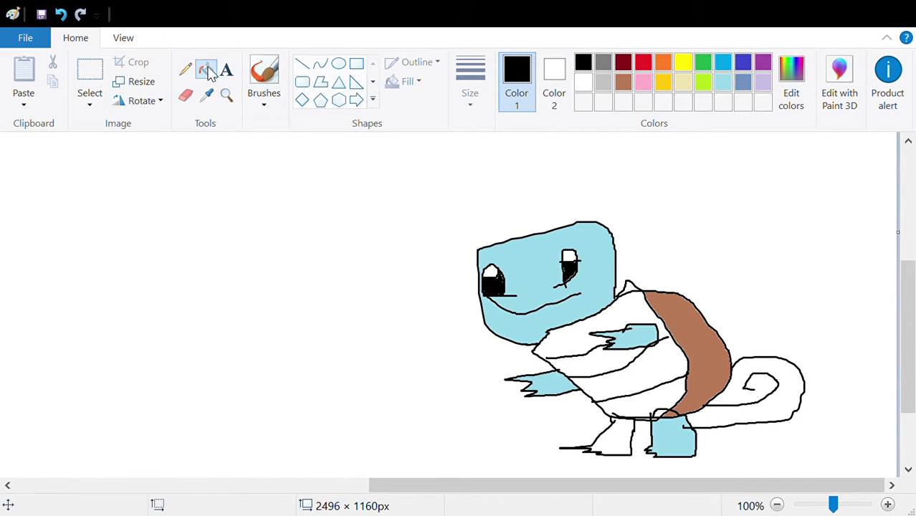
click(721, 86)
click(749, 381)
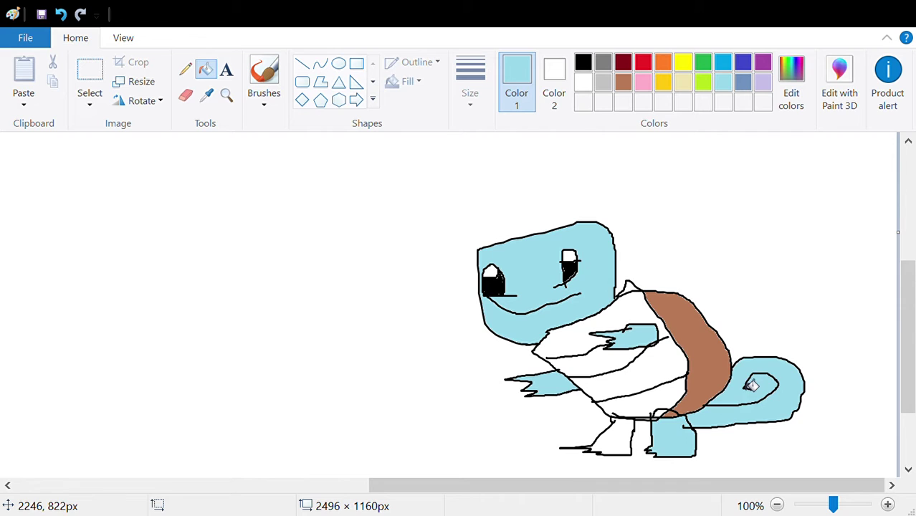
click(626, 432)
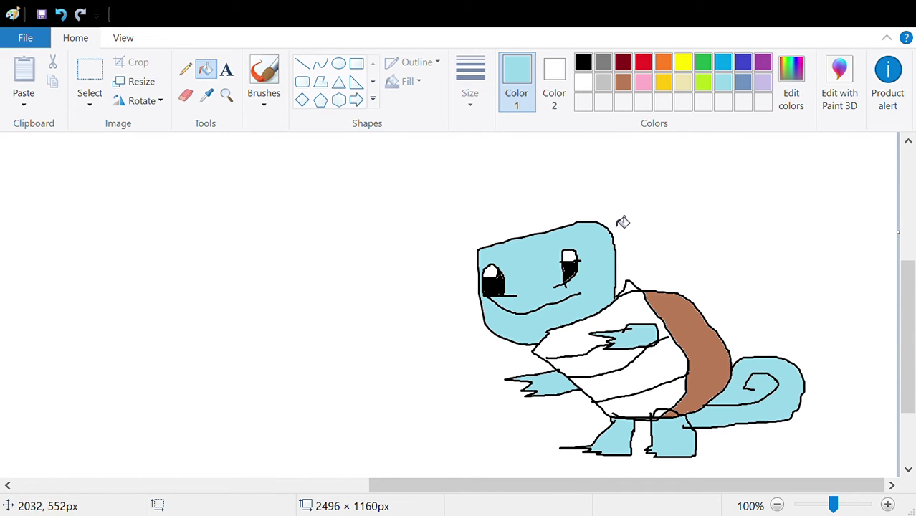
- Fill all the striped belly sections of the turtle's body with yellow
click(683, 64)
click(643, 319)
click(645, 409)
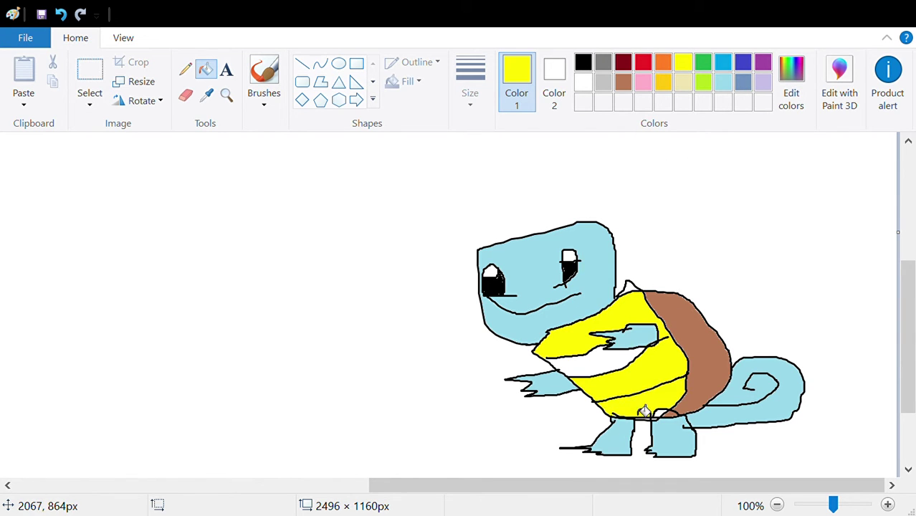
click(601, 366)
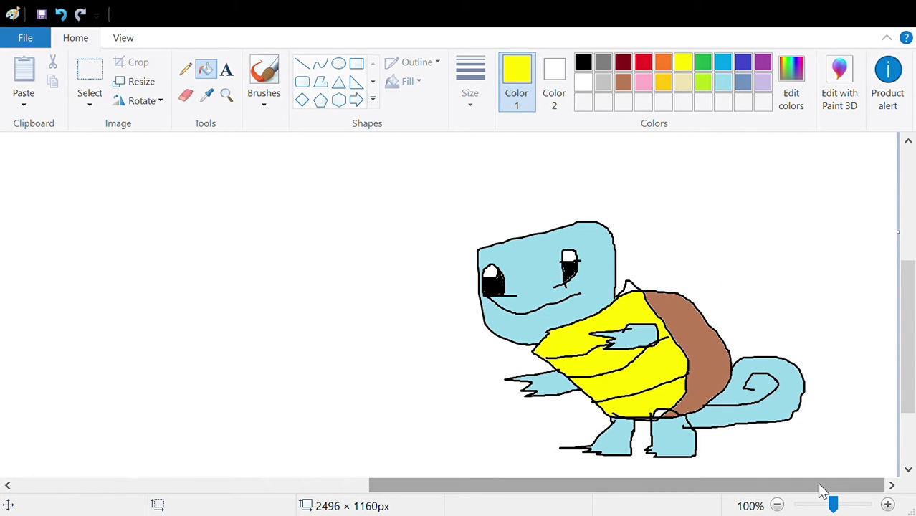
- Set up a black brush for drawing in the blank area in front of the turtle
drag(822, 491, 633, 498)
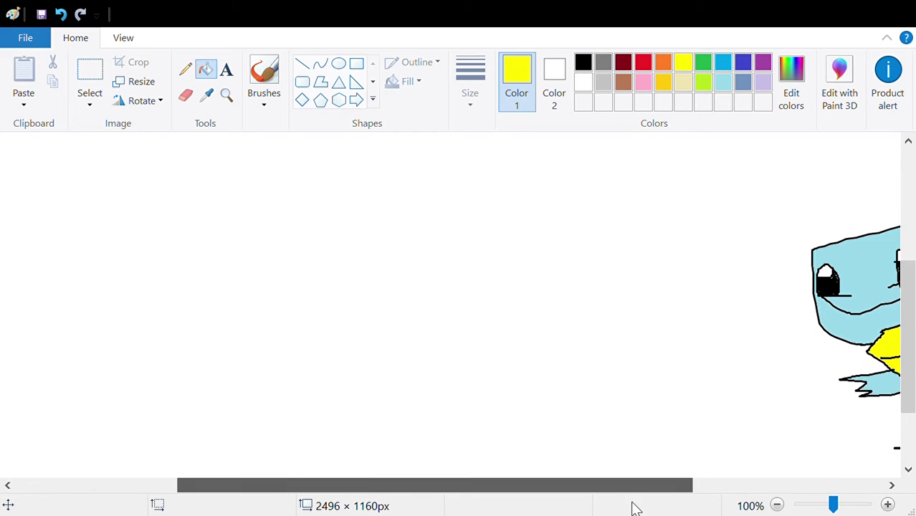
click(778, 506)
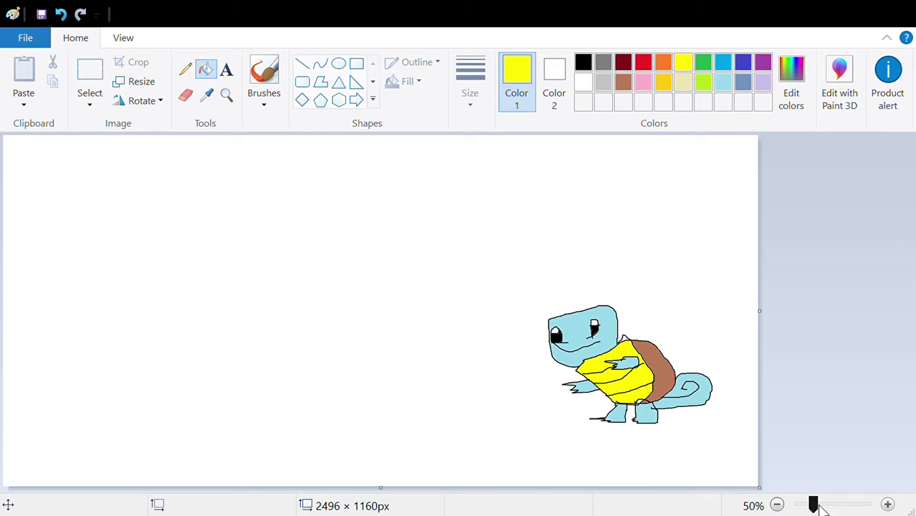
click(888, 505)
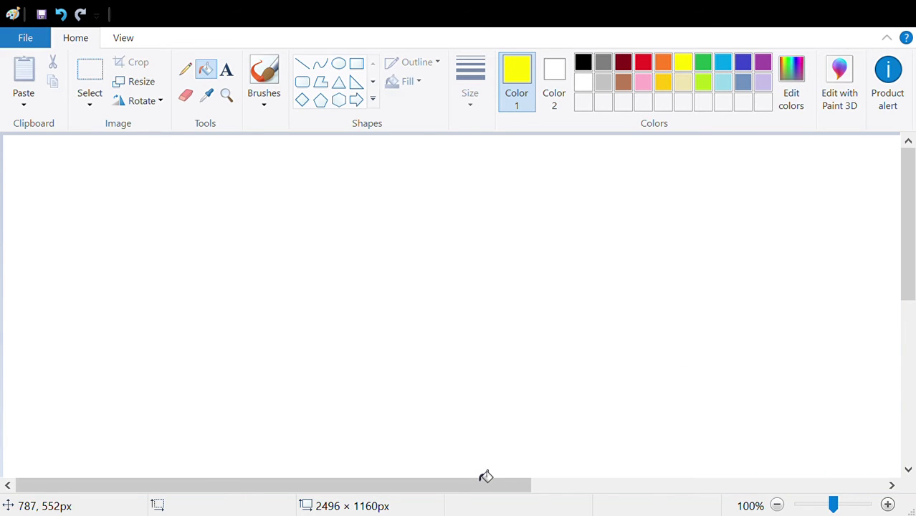
drag(480, 485, 813, 453)
mouse_move(905, 297)
mouse_down()
mouse_move(907, 450)
mouse_move(907, 424)
mouse_up()
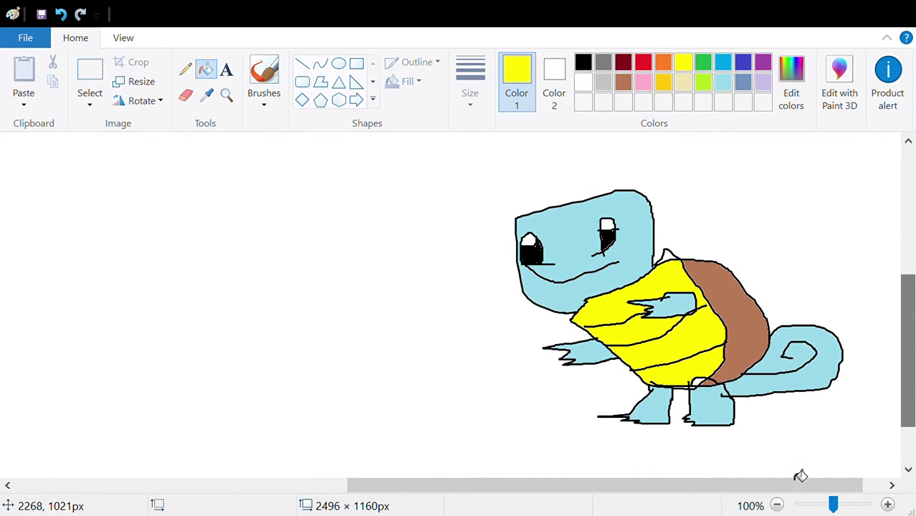
drag(777, 487, 650, 487)
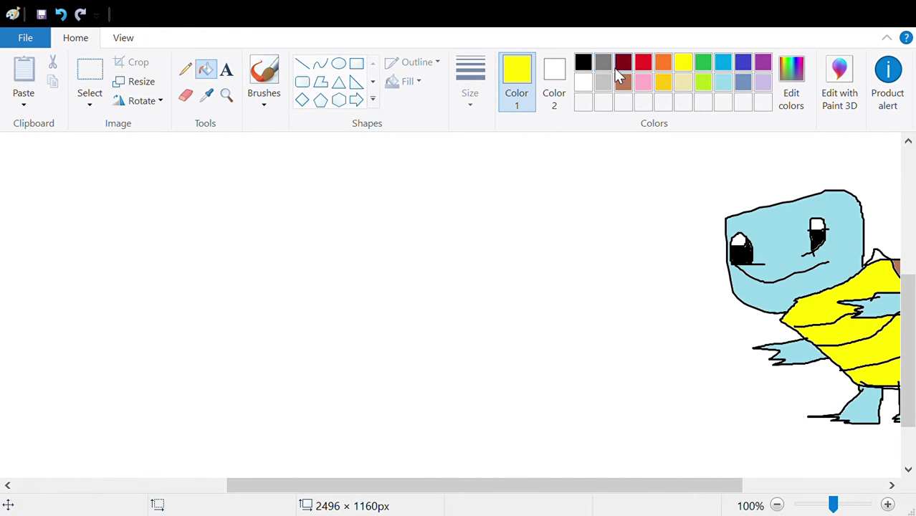
click(582, 64)
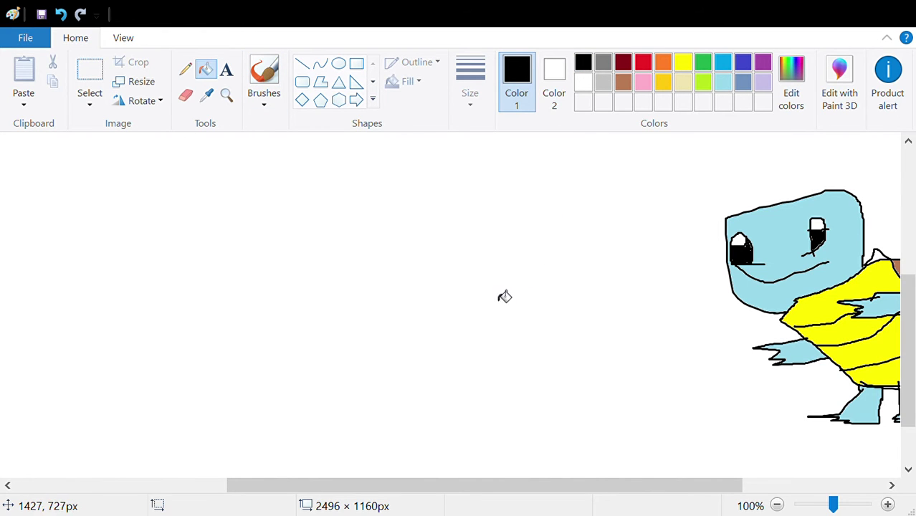
click(269, 79)
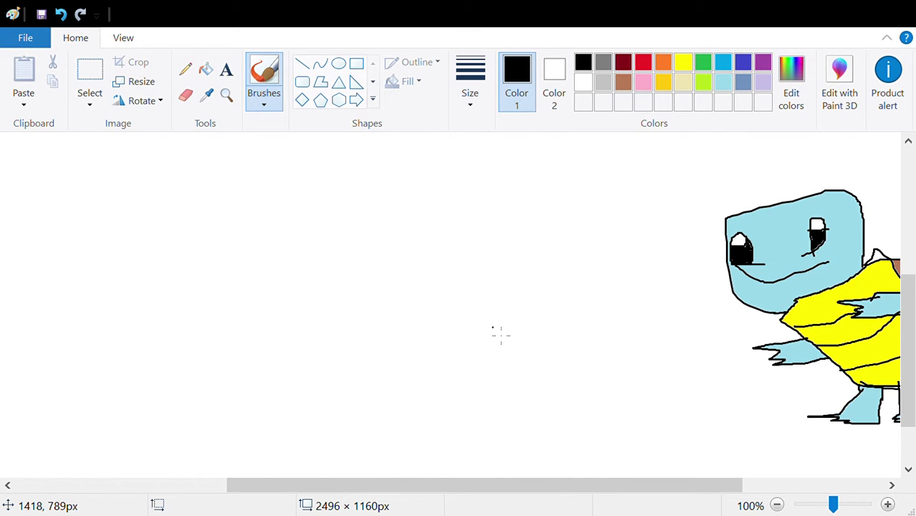
mouse_move(501, 335)
mouse_down()
mouse_move(465, 304)
mouse_move(493, 256)
mouse_move(514, 252)
mouse_move(583, 274)
mouse_move(566, 327)
mouse_up()
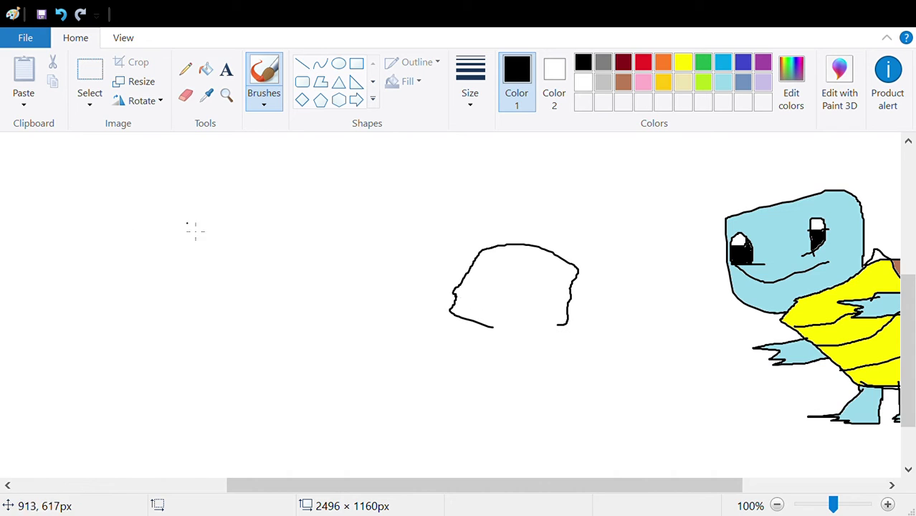
click(62, 15)
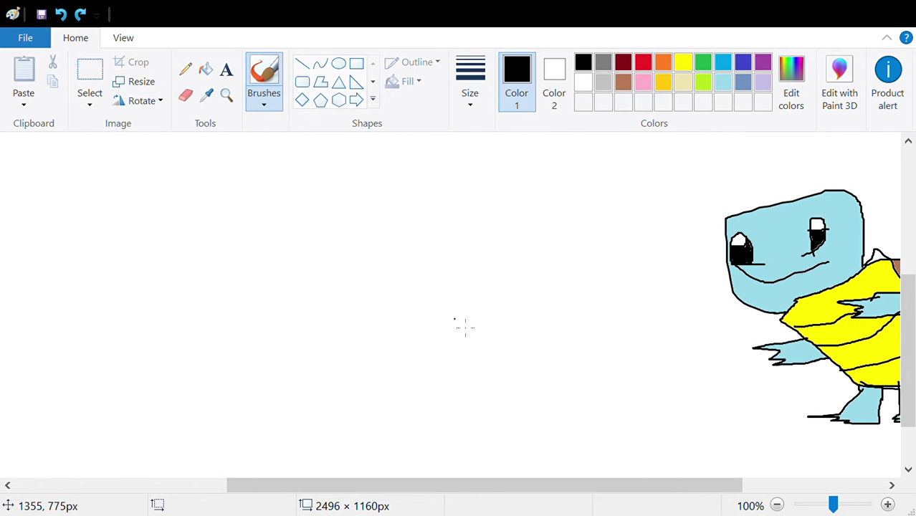
mouse_move(464, 327)
mouse_down()
mouse_move(454, 317)
mouse_move(503, 291)
mouse_up()
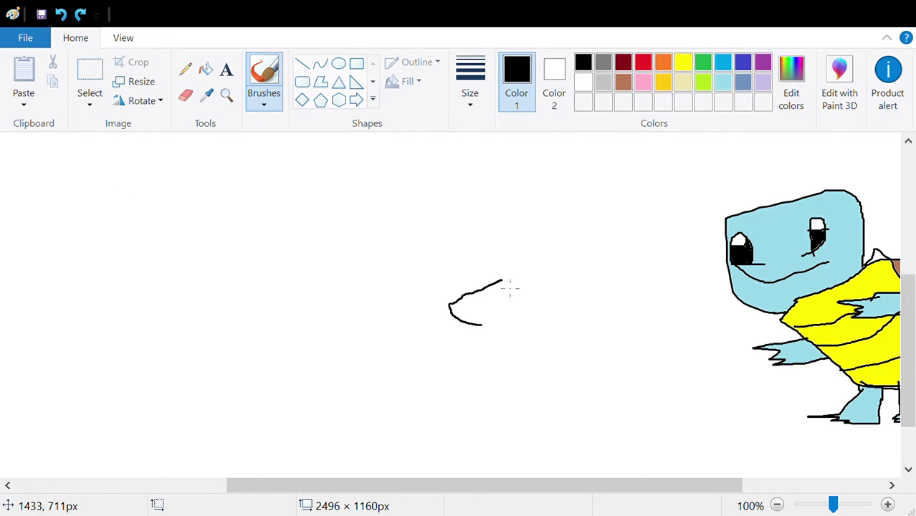
click(60, 13)
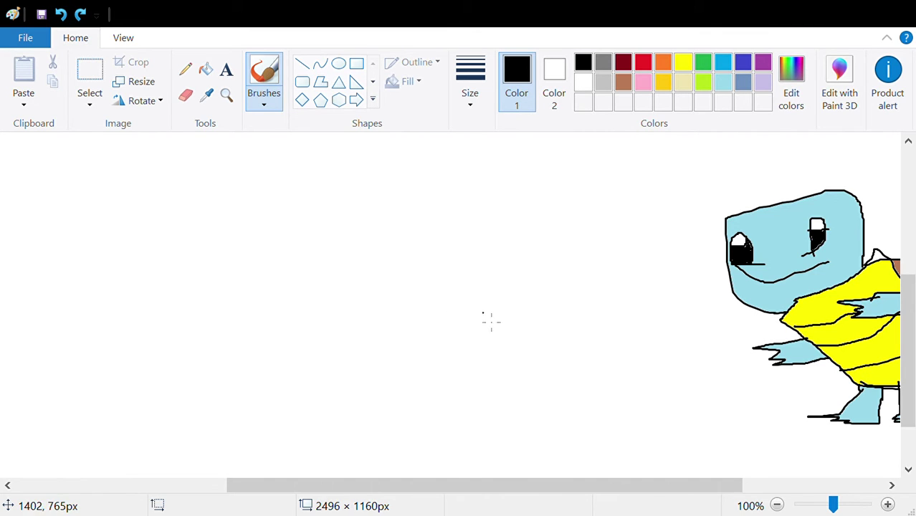
mouse_move(523, 312)
mouse_down()
mouse_move(493, 271)
mouse_move(606, 260)
mouse_move(597, 302)
mouse_up()
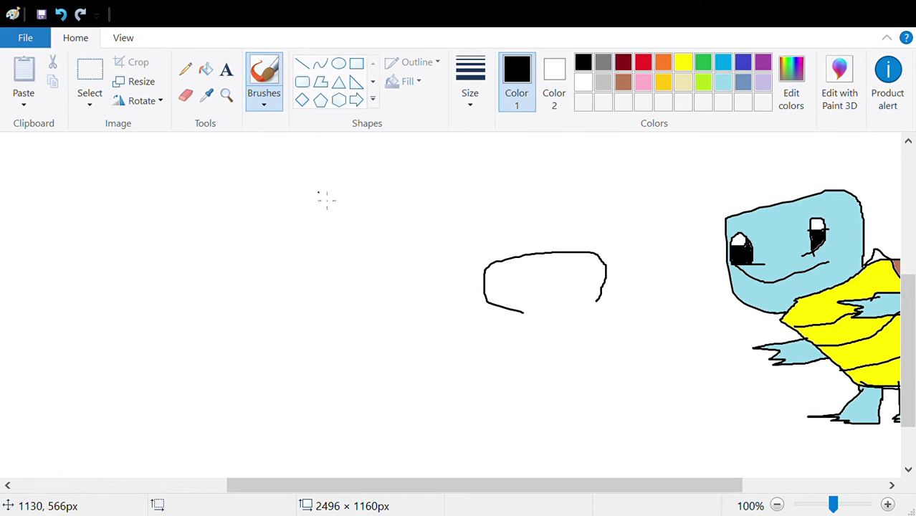
click(61, 14)
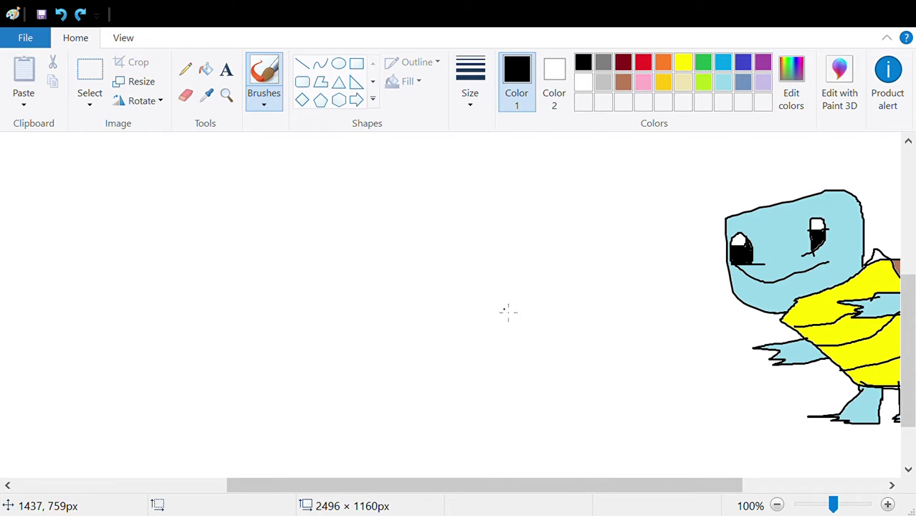
mouse_move(541, 332)
mouse_down()
mouse_move(504, 269)
mouse_move(531, 236)
mouse_move(653, 218)
mouse_move(682, 234)
mouse_move(675, 303)
mouse_move(633, 330)
mouse_up()
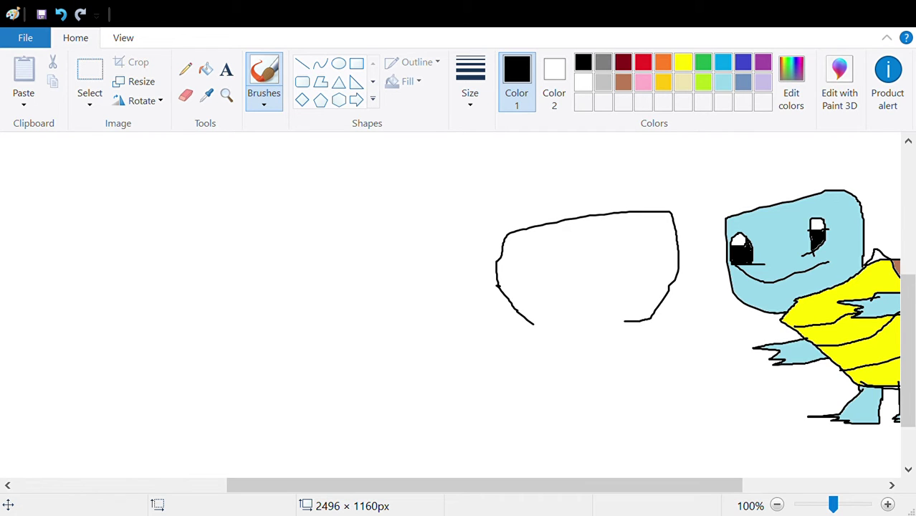
click(63, 14)
mouse_move(534, 326)
mouse_down()
mouse_move(500, 253)
mouse_move(534, 241)
mouse_move(611, 252)
mouse_move(638, 327)
mouse_move(534, 326)
mouse_up()
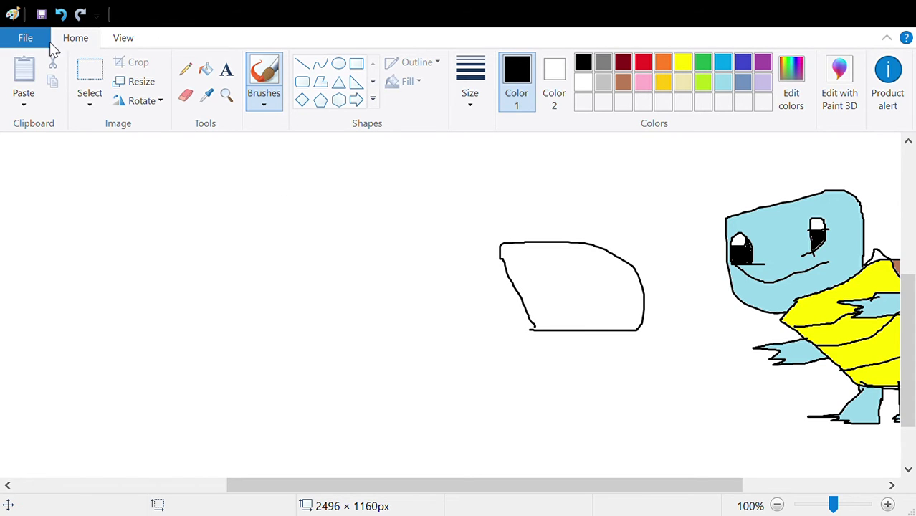
click(62, 15)
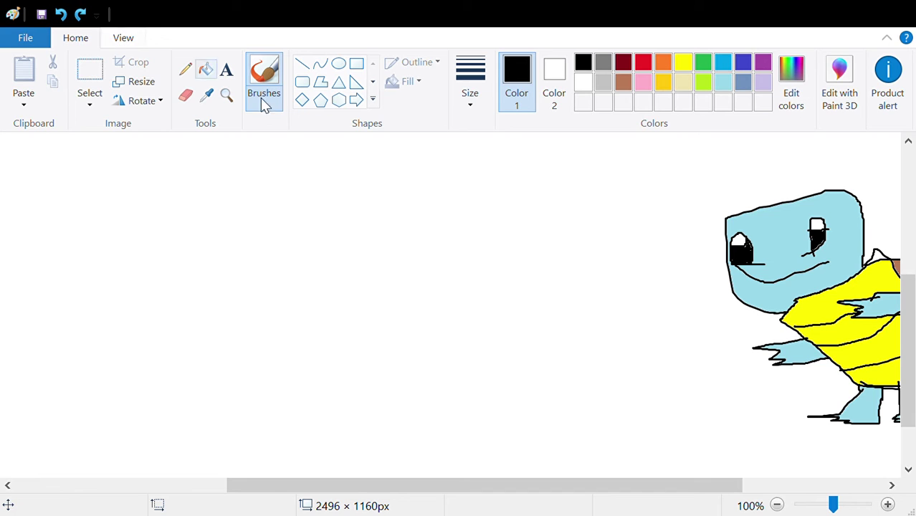
- Draw a rounded, slanted head outline for a second creature in front of the turtle, with a jagged ear on its upper-left corner
mouse_move(567, 335)
mouse_down()
mouse_move(517, 320)
mouse_move(480, 250)
mouse_move(552, 227)
mouse_move(622, 261)
mouse_move(609, 302)
mouse_move(505, 319)
mouse_up()
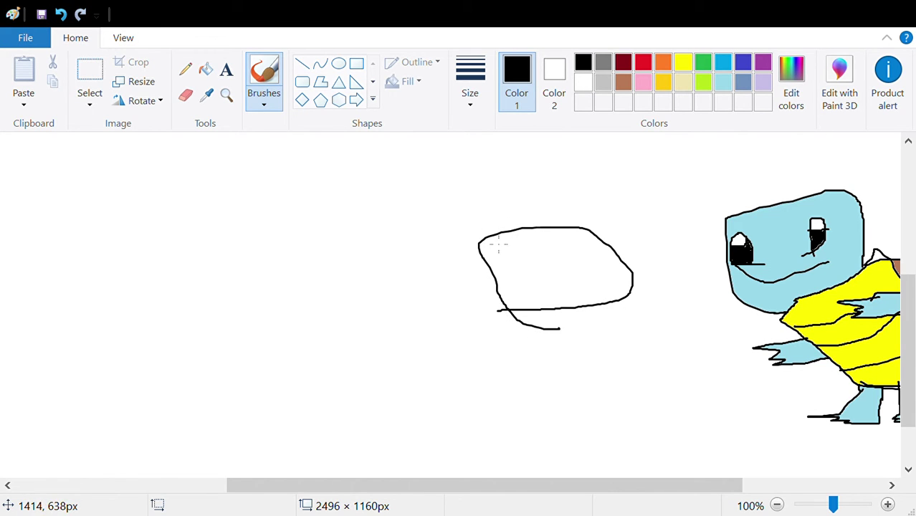
mouse_move(488, 235)
mouse_down()
mouse_move(510, 205)
mouse_move(540, 226)
mouse_move(523, 224)
mouse_up()
mouse_move(597, 263)
mouse_down()
mouse_move(574, 281)
mouse_move(605, 291)
mouse_move(621, 282)
mouse_move(639, 242)
mouse_move(552, 256)
mouse_move(600, 253)
mouse_move(589, 265)
mouse_move(619, 224)
mouse_move(579, 262)
mouse_move(529, 238)
mouse_up()
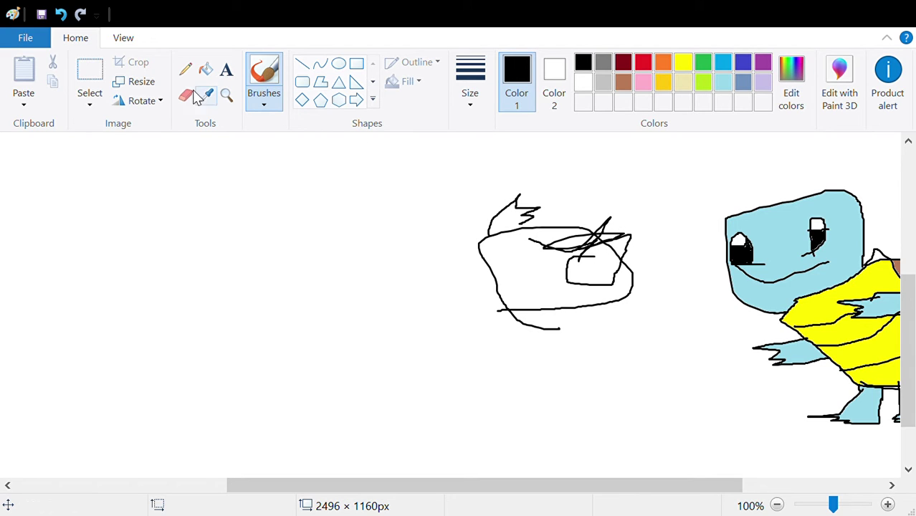
click(62, 14)
click(62, 15)
click(62, 15)
- Draw a jagged ear on the right side of the new head and two small eyes, each crossed by a horizontal line
mouse_move(584, 243)
mouse_down()
mouse_move(630, 235)
mouse_move(649, 241)
mouse_move(602, 259)
mouse_up()
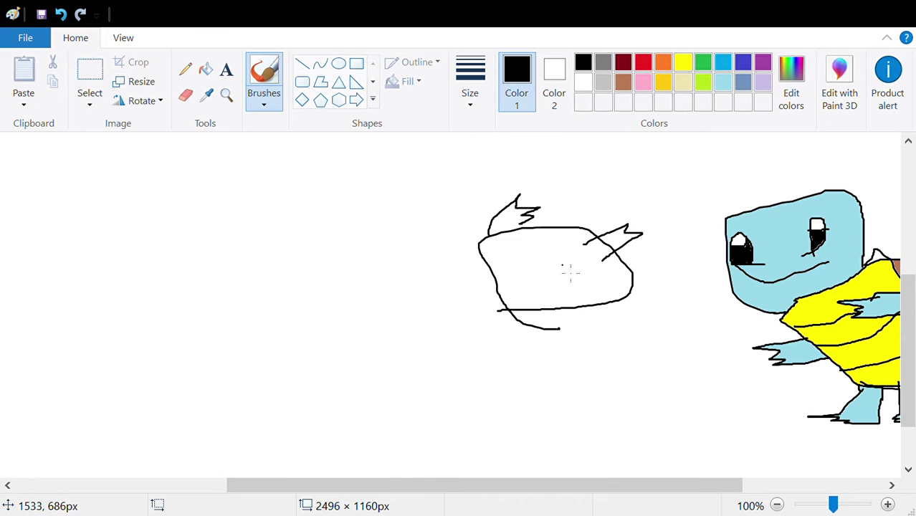
drag(525, 264, 520, 284)
mouse_move(551, 270)
mouse_down()
mouse_move(566, 262)
mouse_move(547, 275)
mouse_up()
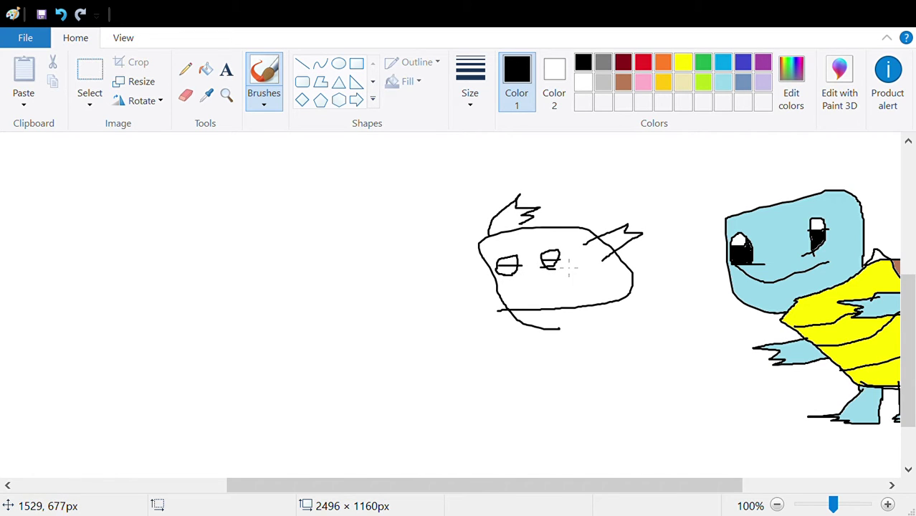
- Fill the lower halves of both eyes on the new head with black
click(206, 68)
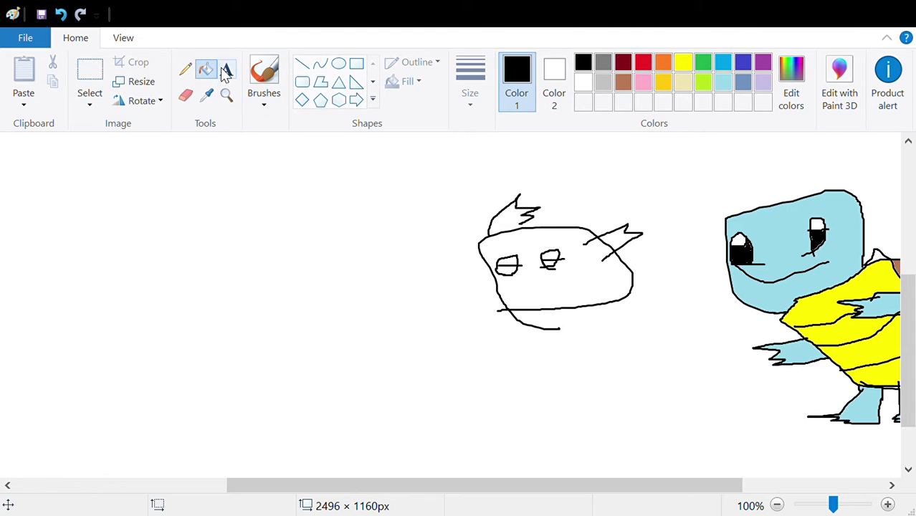
click(513, 277)
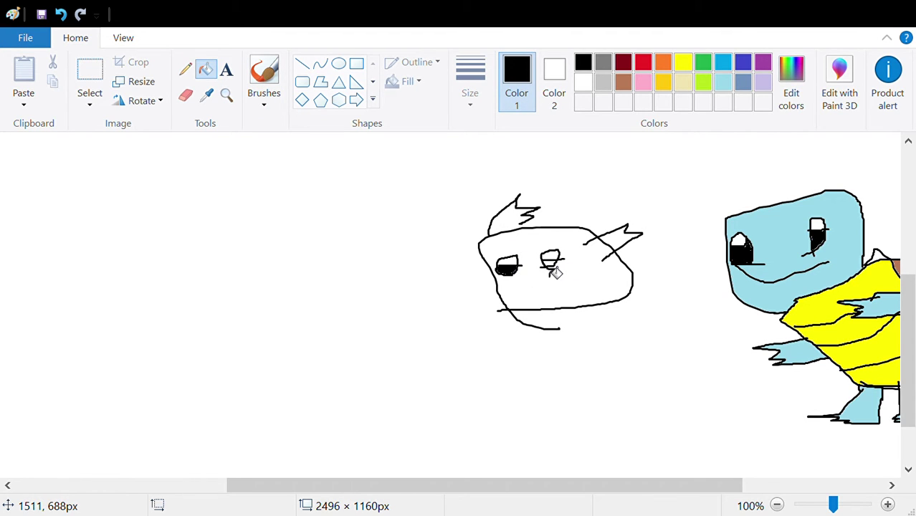
click(553, 270)
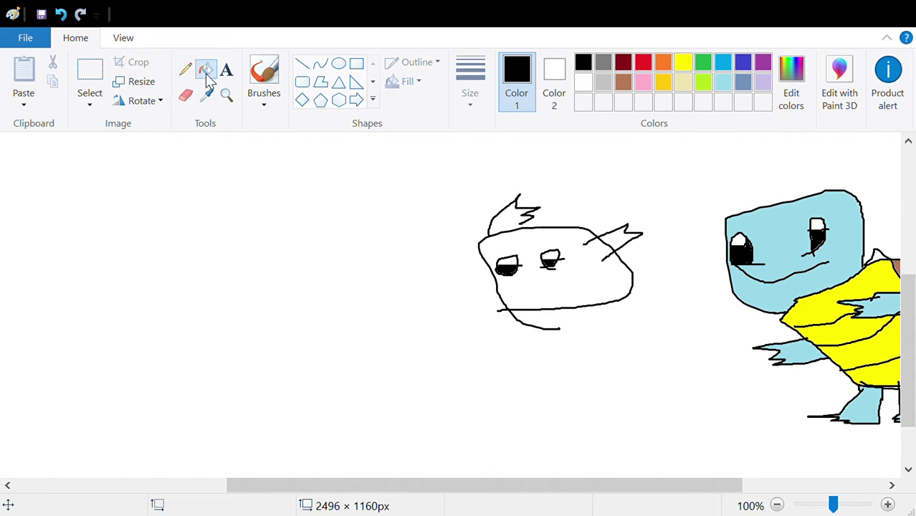
- Add short black brush strokes above both eyes and draw a curved mouth along the lower face, replacing the first mouth line
click(264, 75)
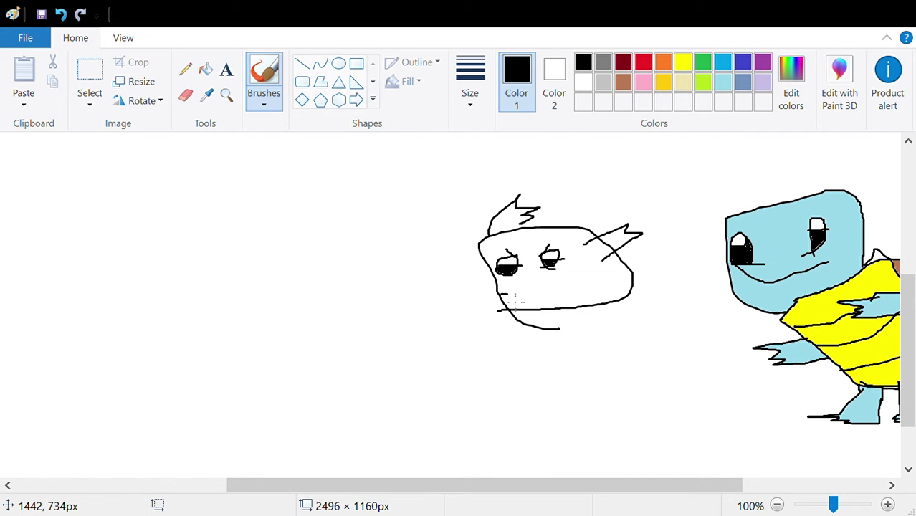
mouse_move(515, 299)
mouse_down()
mouse_move(557, 304)
mouse_move(594, 291)
mouse_up()
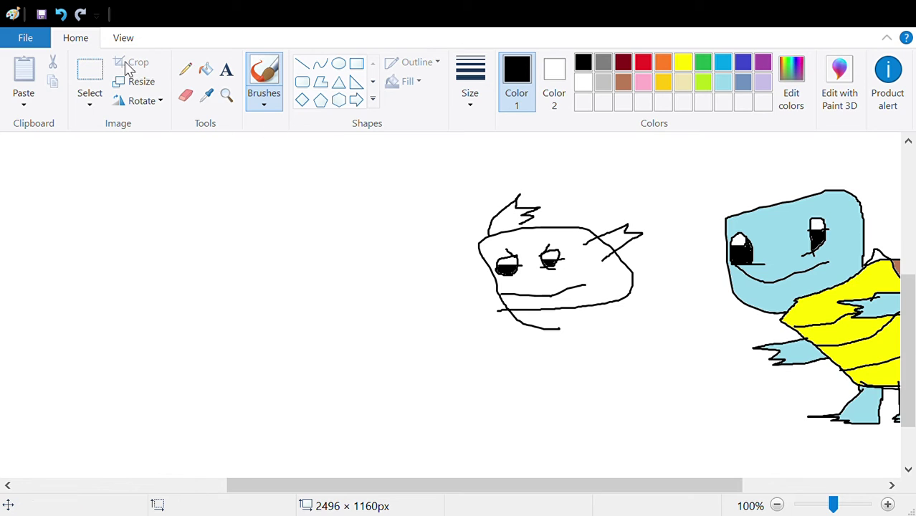
click(61, 14)
click(81, 15)
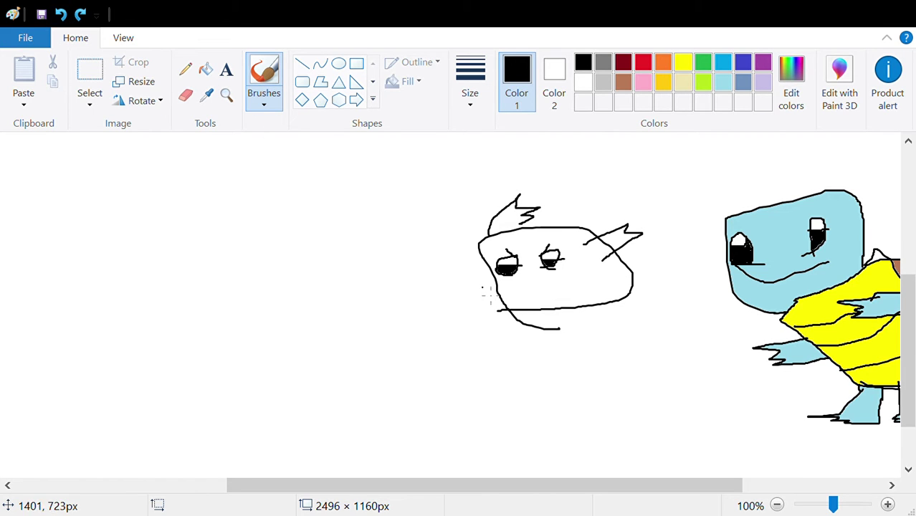
mouse_move(499, 287)
mouse_down()
mouse_move(535, 310)
mouse_move(588, 299)
mouse_up()
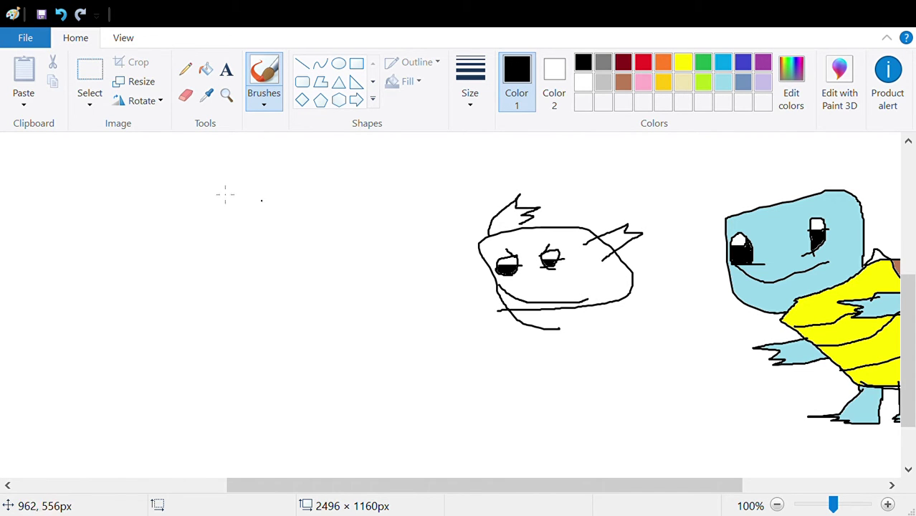
- Replace the second creature's mouth with a V-shaped smile below the eyes, undoing the earlier mouth and the trial curves
click(61, 14)
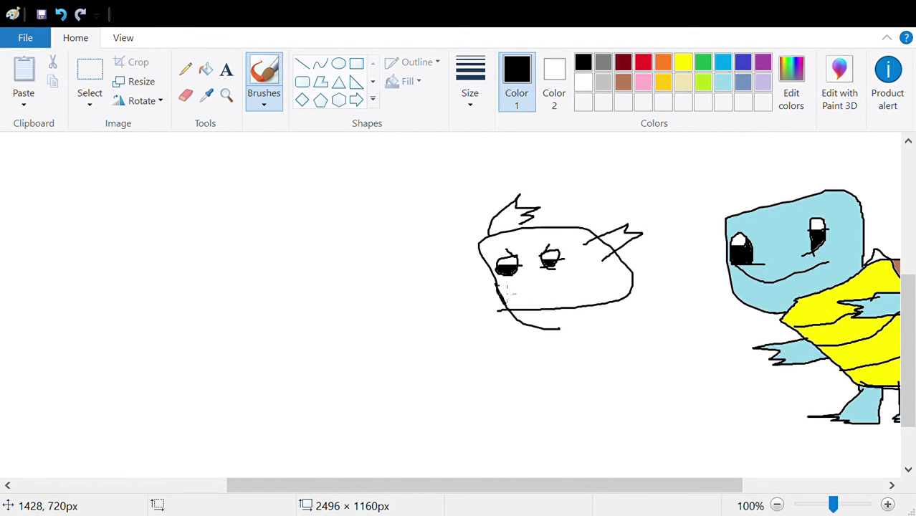
drag(536, 304, 587, 289)
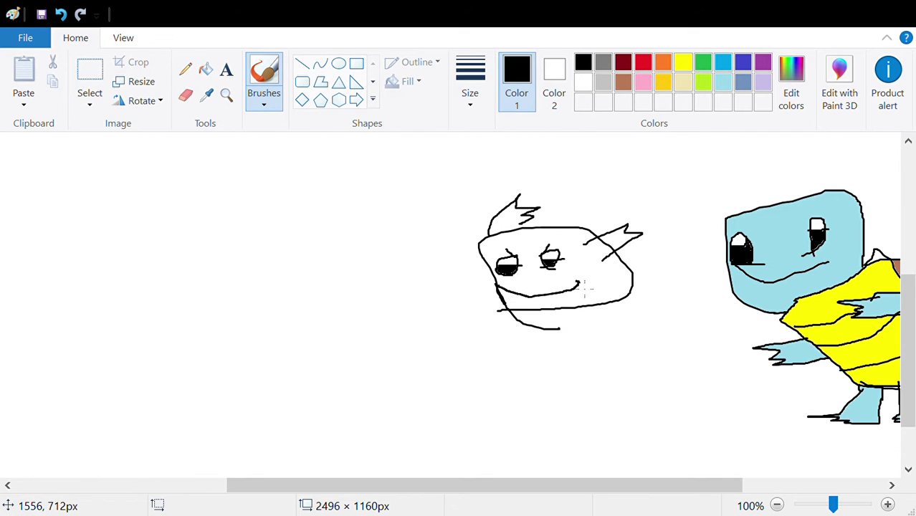
click(62, 15)
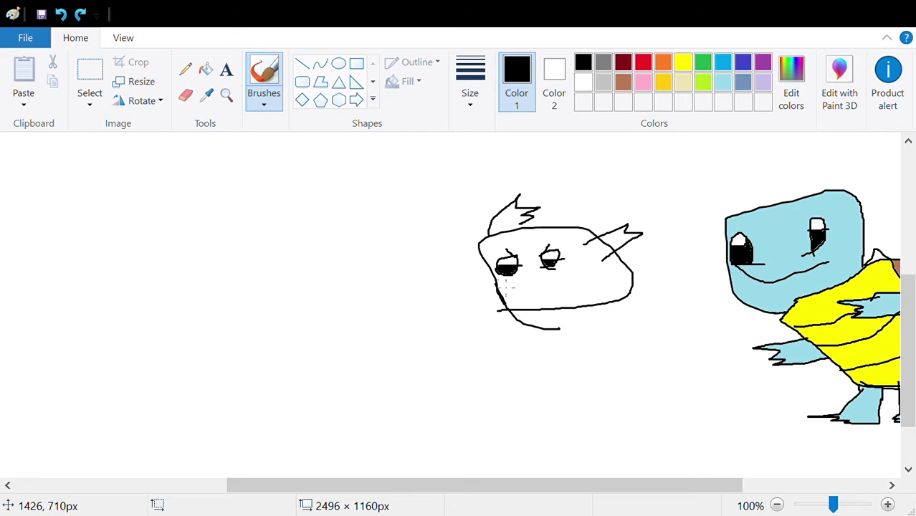
mouse_move(502, 281)
mouse_down()
mouse_move(522, 309)
mouse_move(571, 285)
mouse_up()
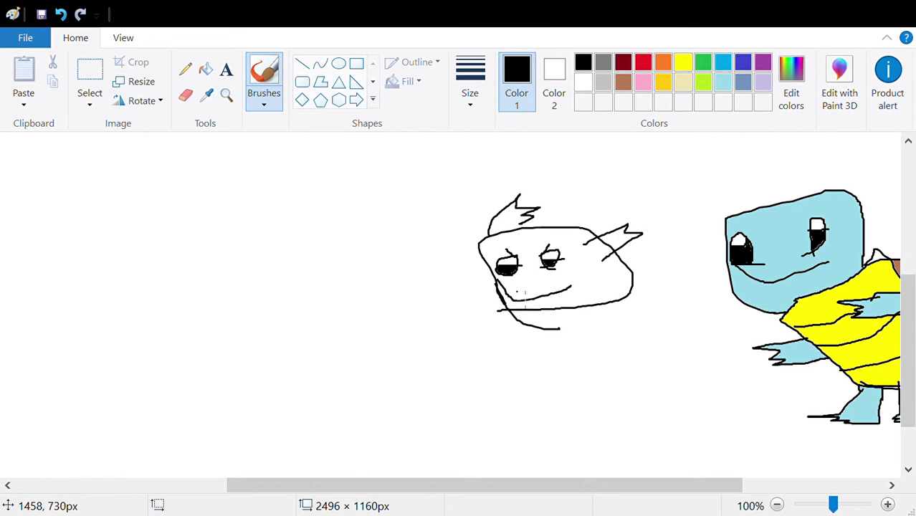
click(62, 15)
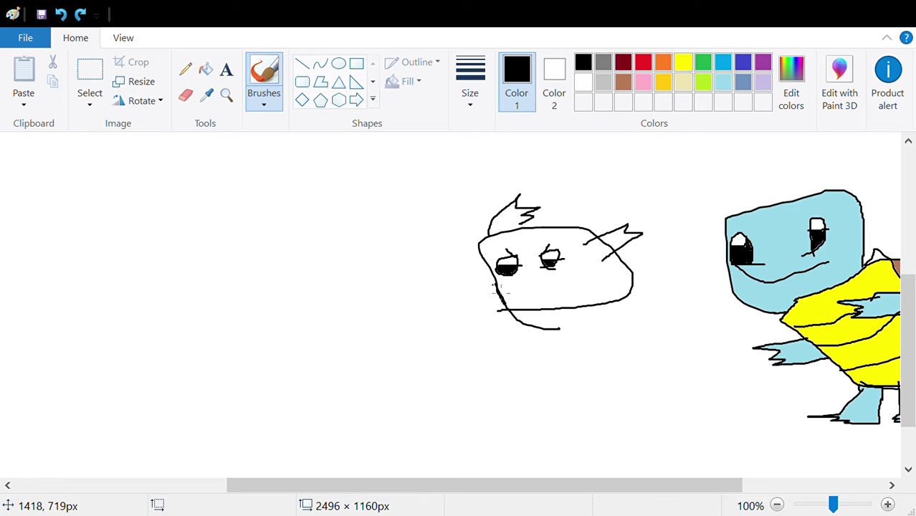
drag(538, 293, 582, 285)
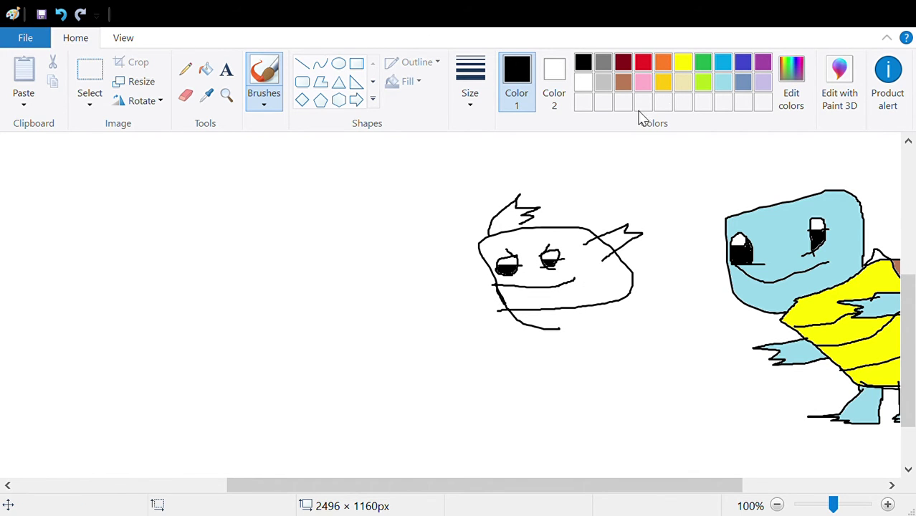
click(61, 14)
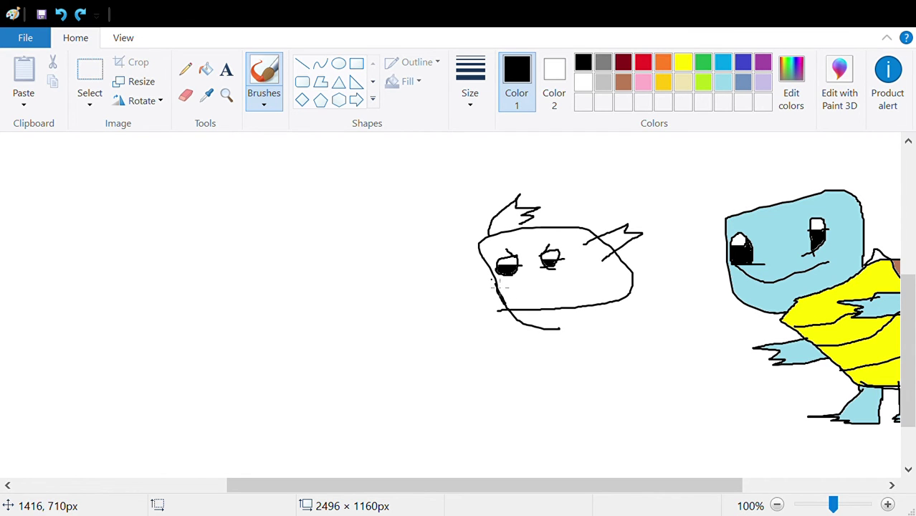
mouse_move(493, 281)
mouse_down()
mouse_move(538, 307)
mouse_move(564, 272)
mouse_up()
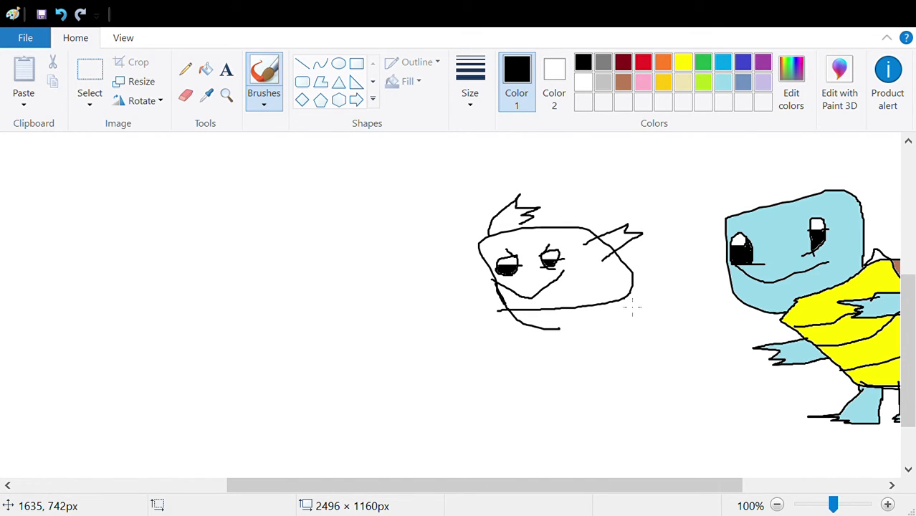
- Draw the second creature's boxy body with two jagged-clawed arms and a line dividing the belly from the shell
mouse_move(632, 307)
mouse_down()
mouse_move(679, 310)
mouse_move(695, 414)
mouse_move(594, 421)
mouse_move(547, 323)
mouse_move(551, 346)
mouse_move(519, 346)
mouse_move(498, 363)
mouse_move(561, 361)
mouse_up()
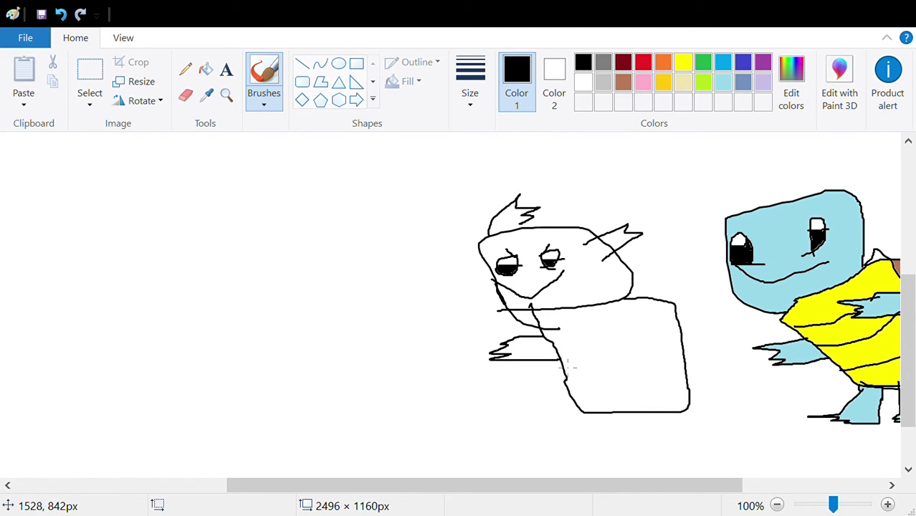
mouse_move(640, 327)
mouse_down()
mouse_move(605, 339)
mouse_move(619, 339)
mouse_move(598, 351)
mouse_move(650, 360)
mouse_move(657, 340)
mouse_move(633, 299)
mouse_up()
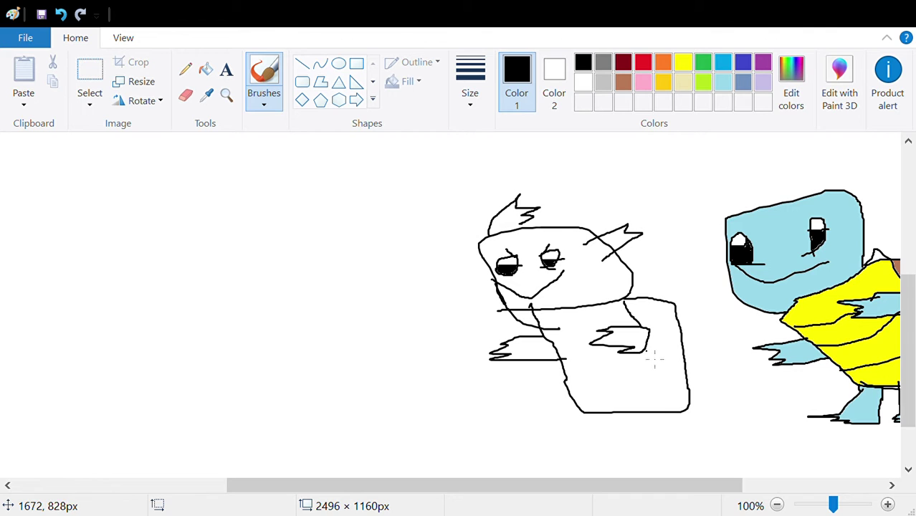
drag(645, 350, 654, 410)
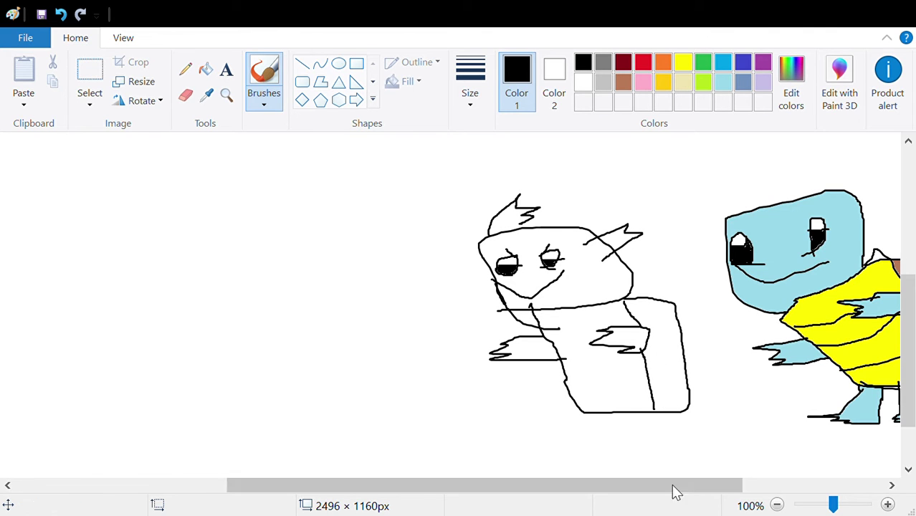
- Draw black branching pattern lines on the turtle's brown shell and on the second creature's shell strip
drag(677, 493, 744, 492)
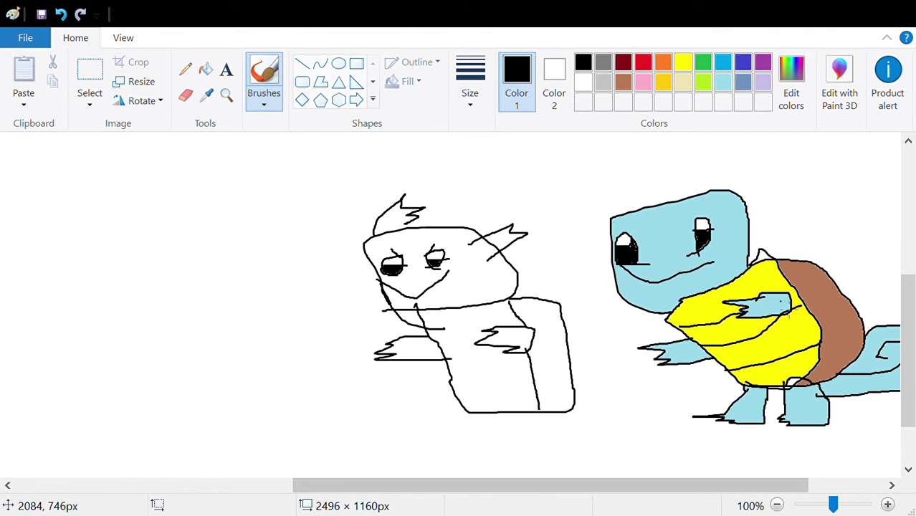
mouse_move(835, 308)
mouse_down()
mouse_move(846, 331)
mouse_move(860, 338)
mouse_move(831, 358)
mouse_up()
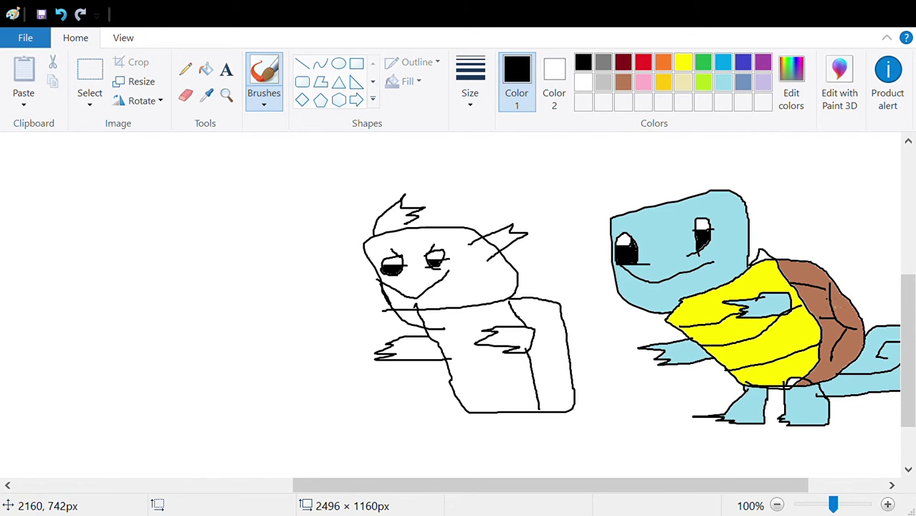
mouse_move(566, 324)
mouse_down()
mouse_move(554, 363)
mouse_move(584, 387)
mouse_move(558, 414)
mouse_up()
drag(564, 337, 524, 316)
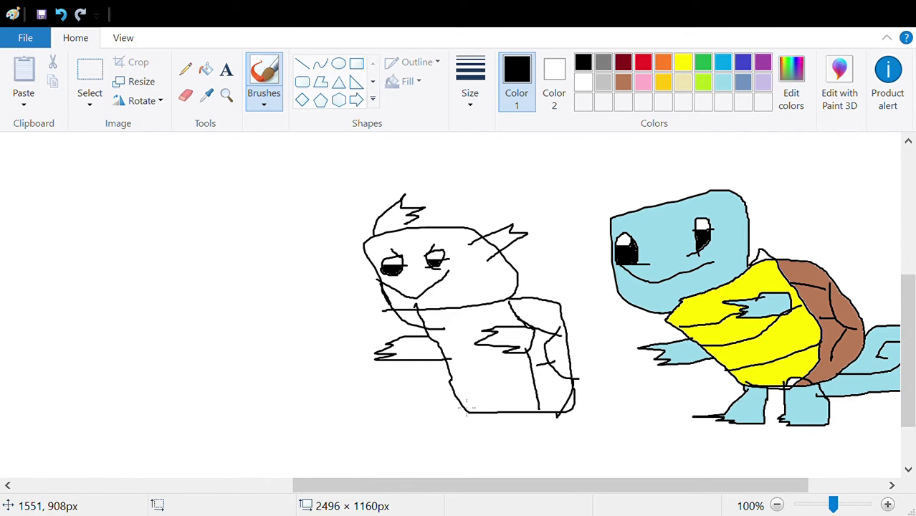
- Draw two jagged-footed legs under the second creature's body and a double-curled tail behind it
mouse_move(455, 440)
mouse_down()
mouse_move(484, 455)
mouse_move(494, 400)
mouse_move(589, 429)
mouse_move(536, 419)
mouse_move(535, 448)
mouse_move(511, 453)
mouse_move(553, 458)
mouse_move(560, 423)
mouse_up()
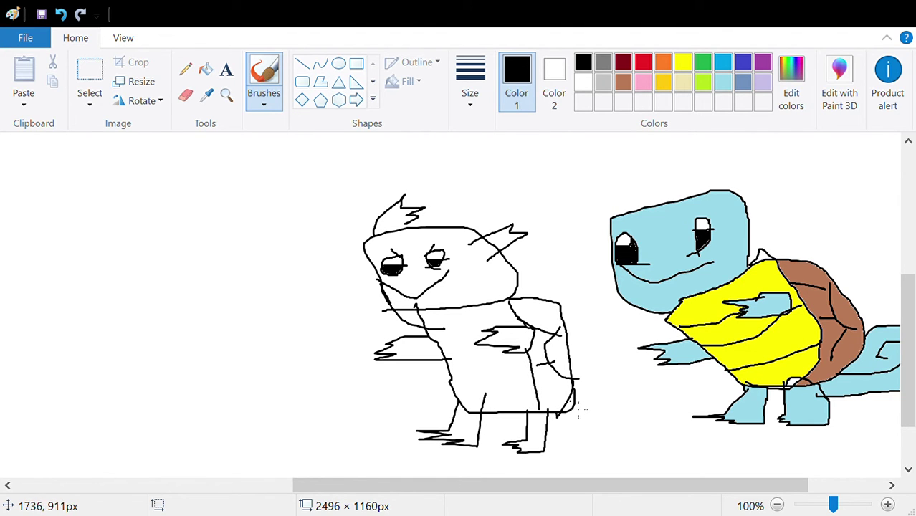
mouse_move(577, 417)
mouse_down()
mouse_move(609, 404)
mouse_move(621, 379)
mouse_move(611, 374)
mouse_move(589, 402)
mouse_up()
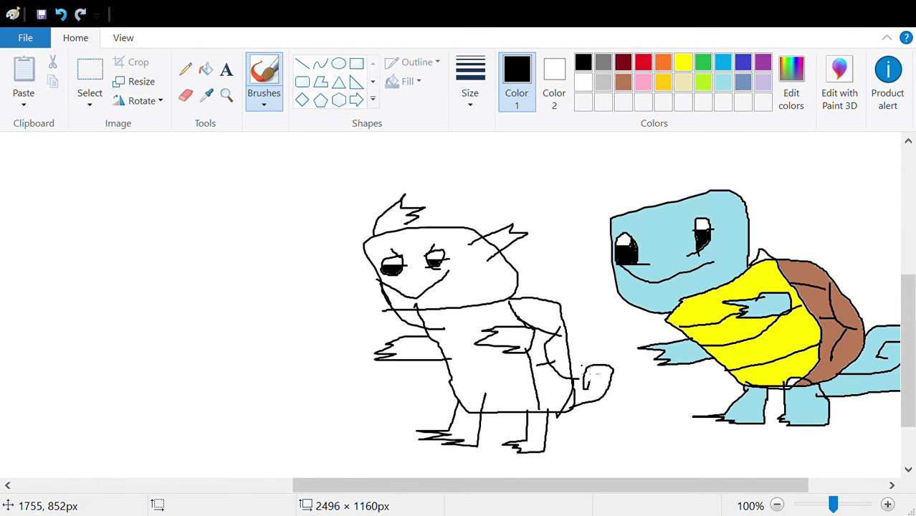
mouse_move(577, 365)
mouse_down()
mouse_move(624, 357)
mouse_move(626, 407)
mouse_move(646, 390)
mouse_move(676, 393)
mouse_move(668, 425)
mouse_move(657, 430)
mouse_move(634, 404)
mouse_move(649, 420)
mouse_move(661, 403)
mouse_move(633, 408)
mouse_up()
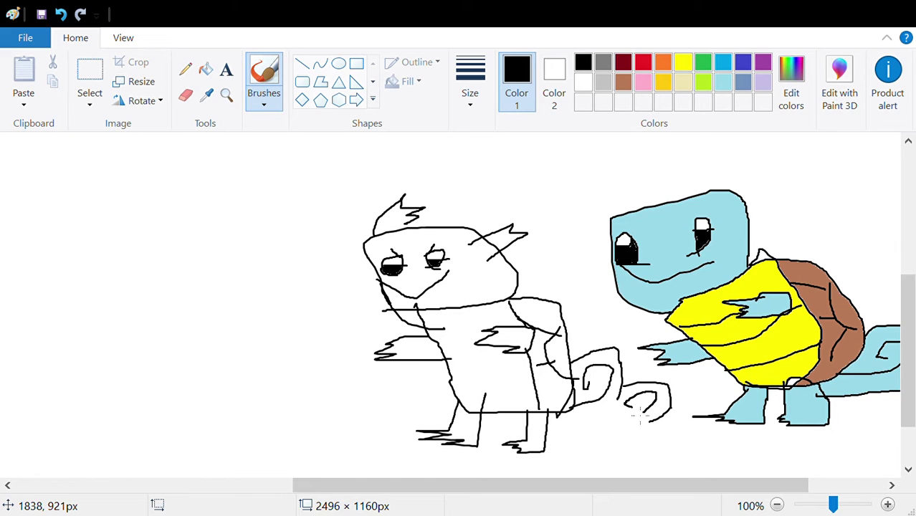
drag(633, 413, 569, 425)
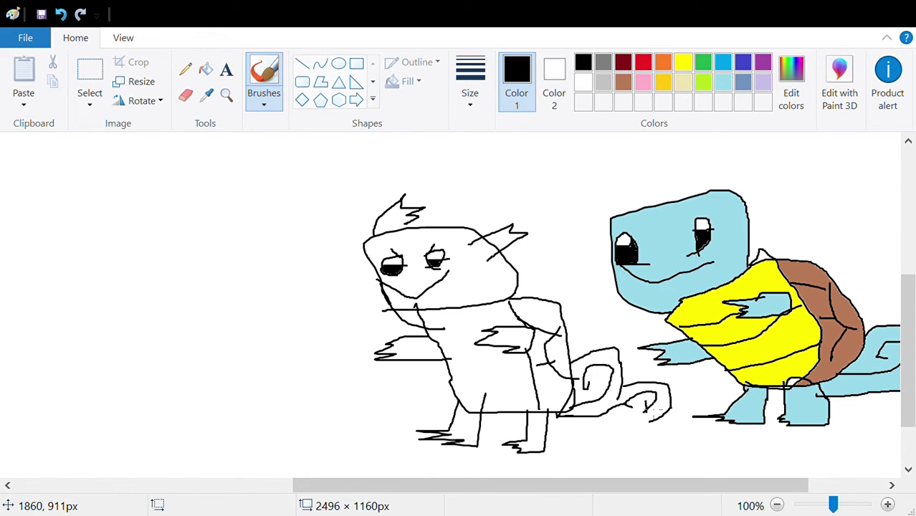
drag(662, 428, 546, 429)
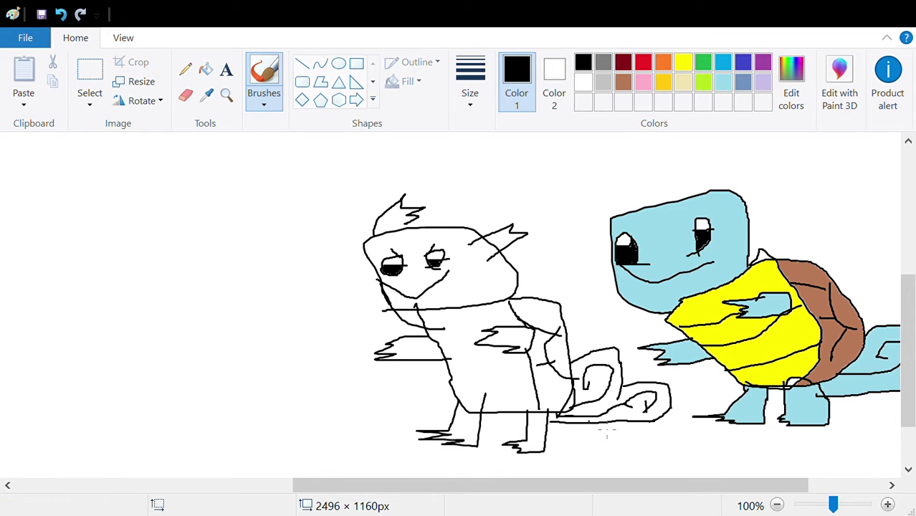
- Fill the second creature's head with blue-gray
click(743, 82)
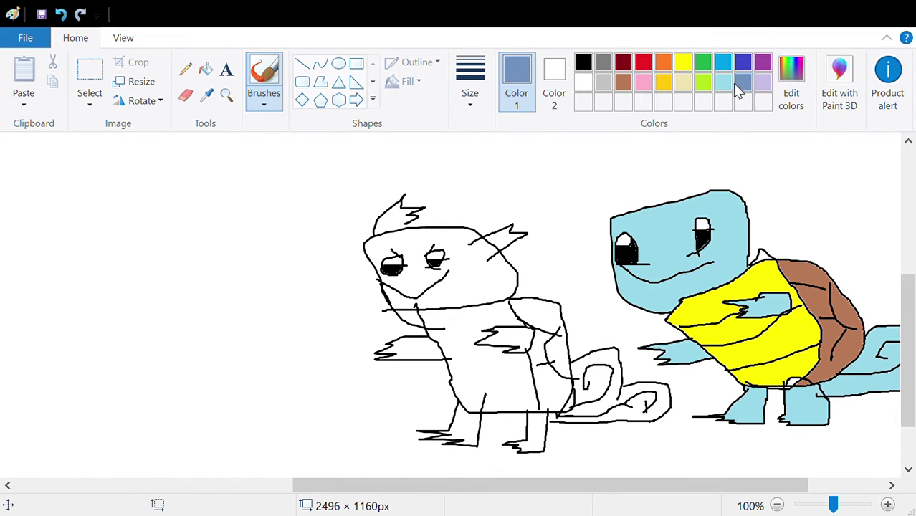
click(206, 68)
click(487, 277)
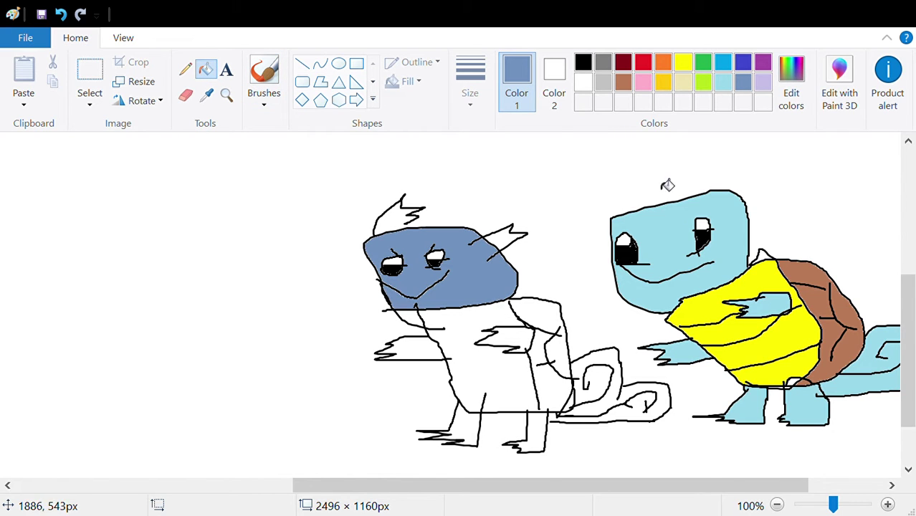
- Fill the second creature's right ear with light turquoise and undo the fill that spills over the background
click(722, 82)
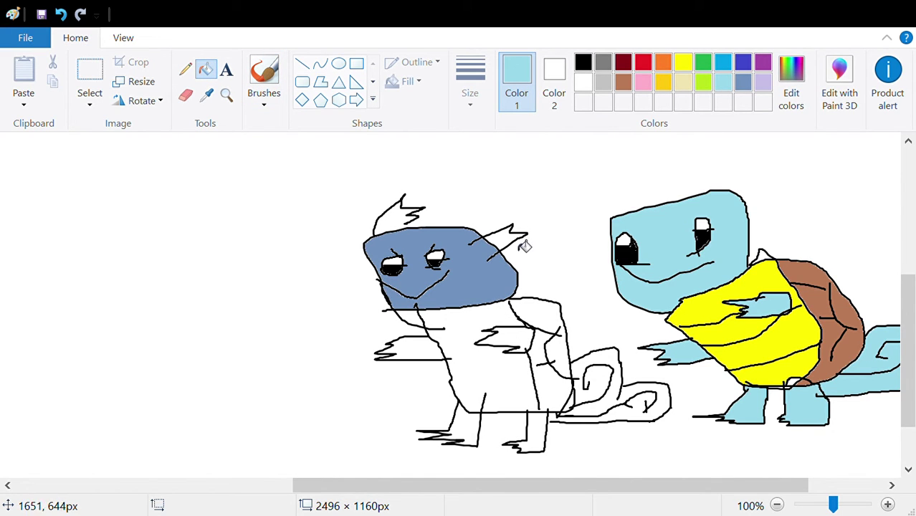
click(510, 242)
click(438, 220)
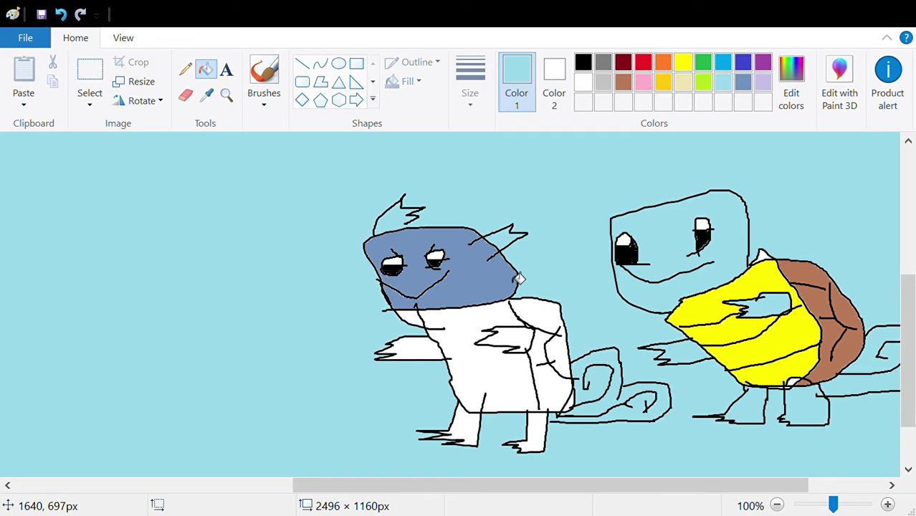
click(61, 14)
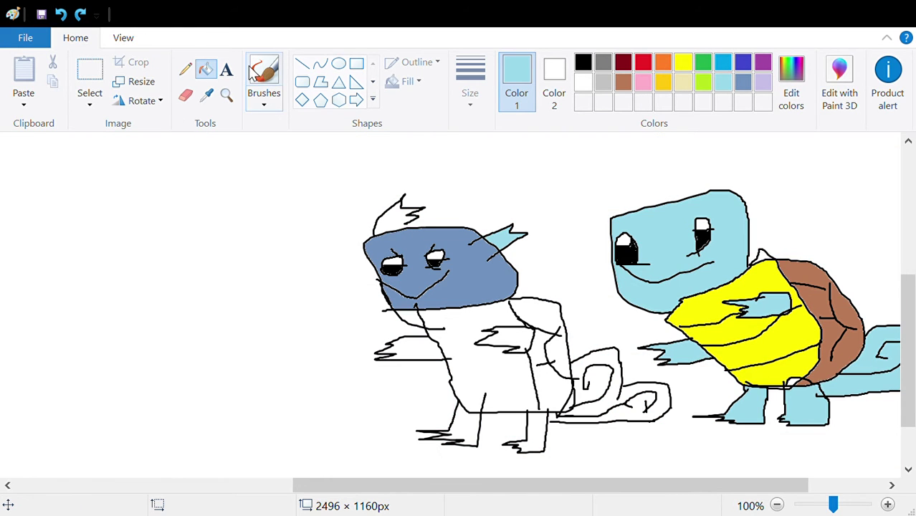
- Close the gap at the base of the left ear with a black brush stroke and fill that ear with light turquoise
click(264, 78)
click(583, 63)
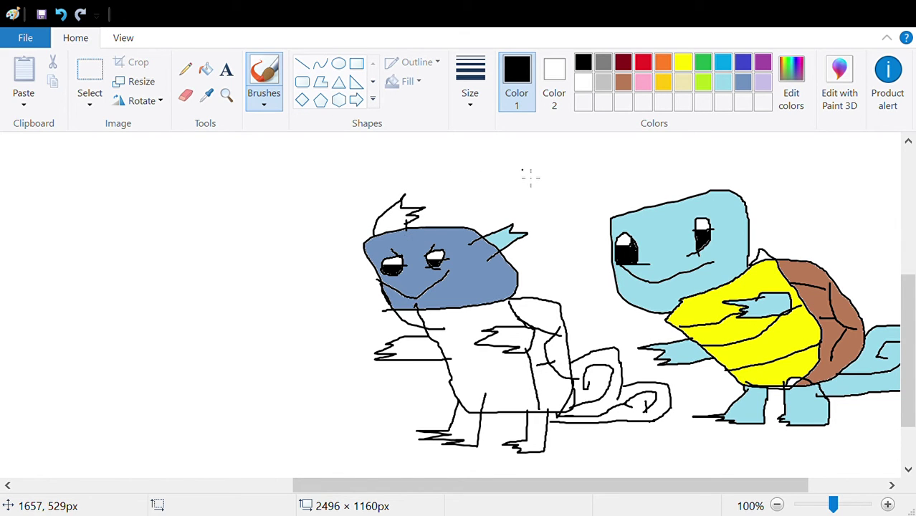
click(206, 69)
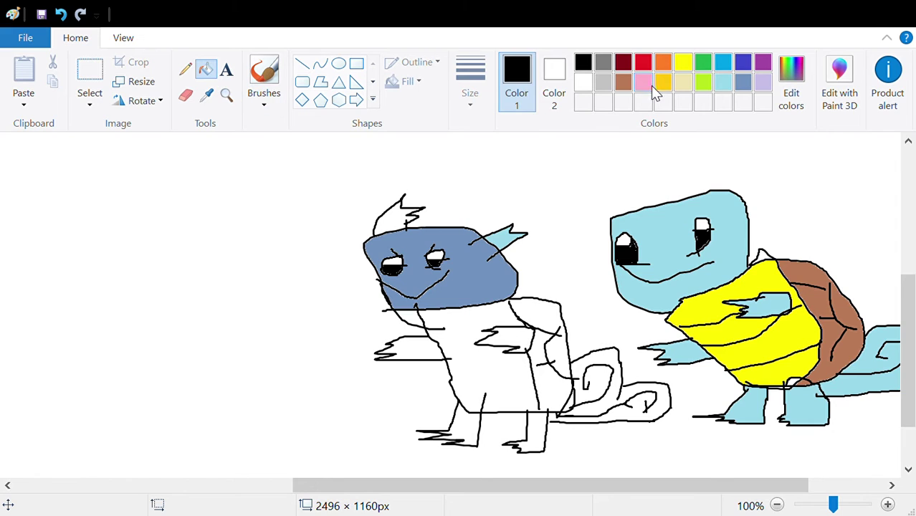
click(722, 85)
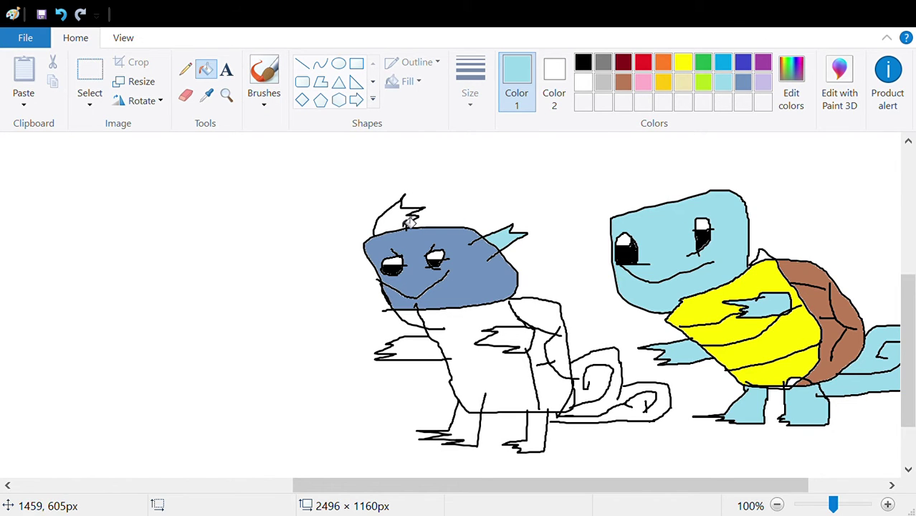
click(384, 218)
- Undo the spilled tail fill, close the outline gap beside the rear leg in black, and fill the curled tail with light turquoise
click(621, 397)
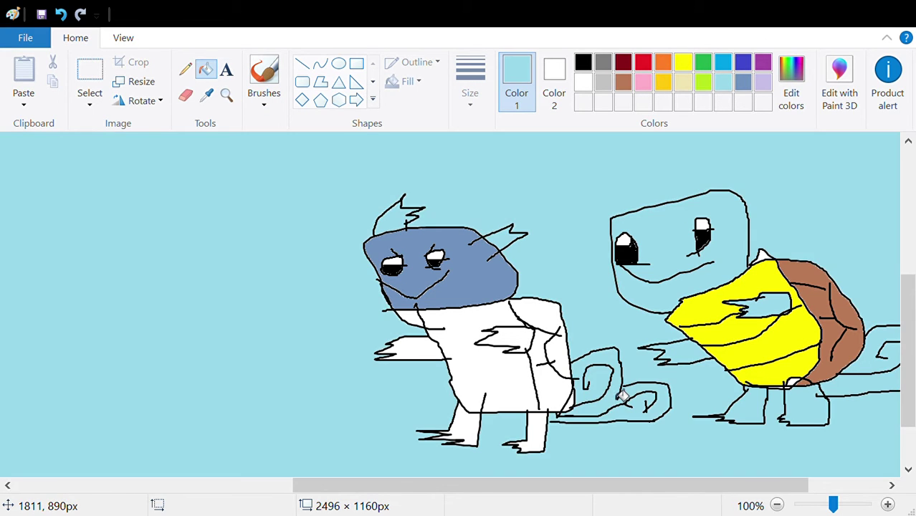
click(61, 15)
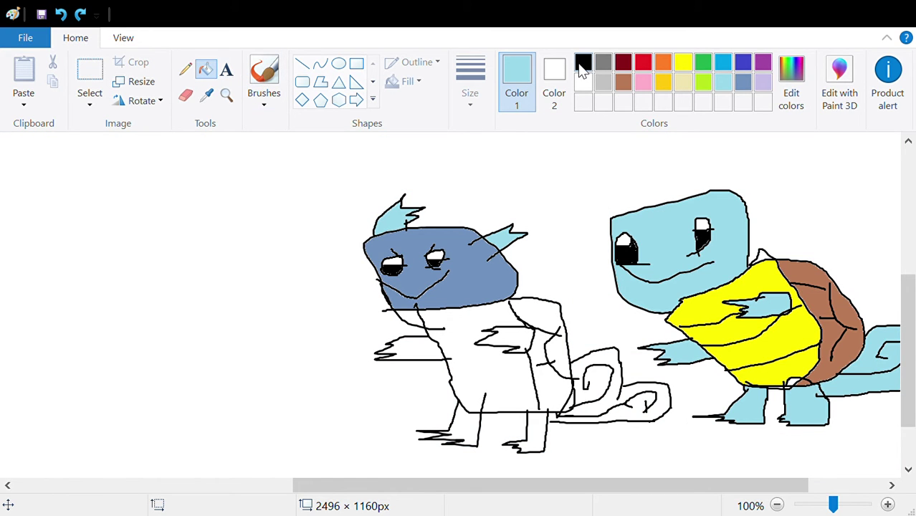
click(582, 63)
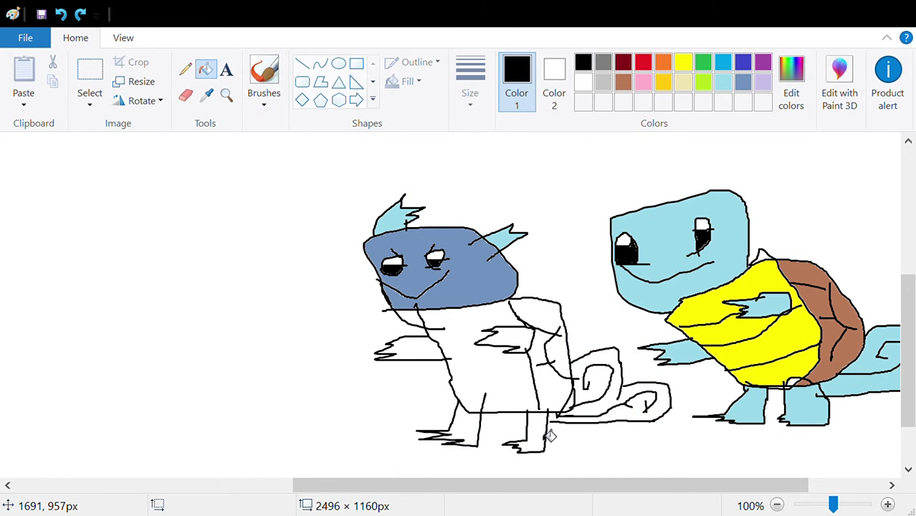
click(264, 71)
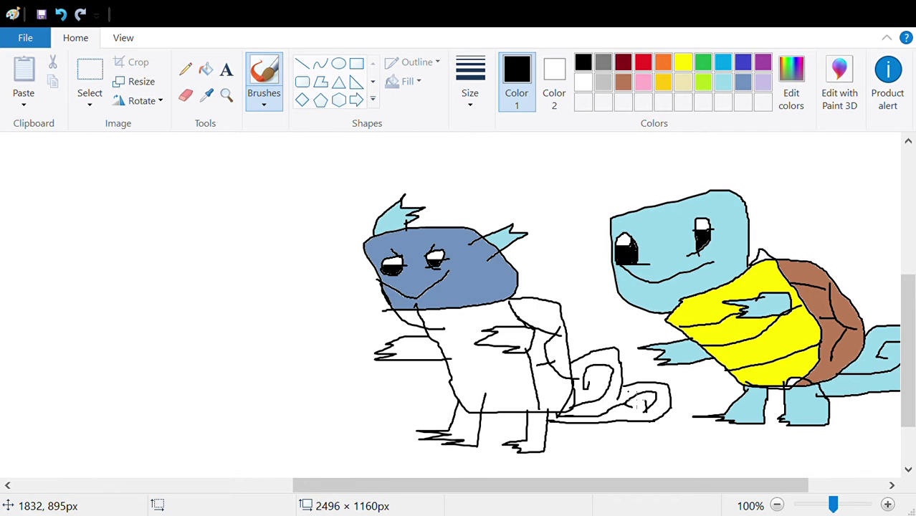
click(723, 81)
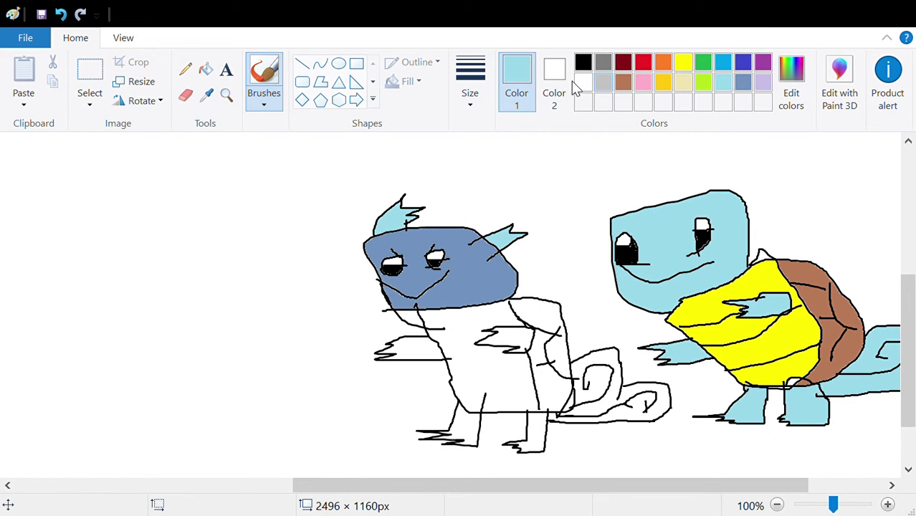
click(206, 69)
click(625, 423)
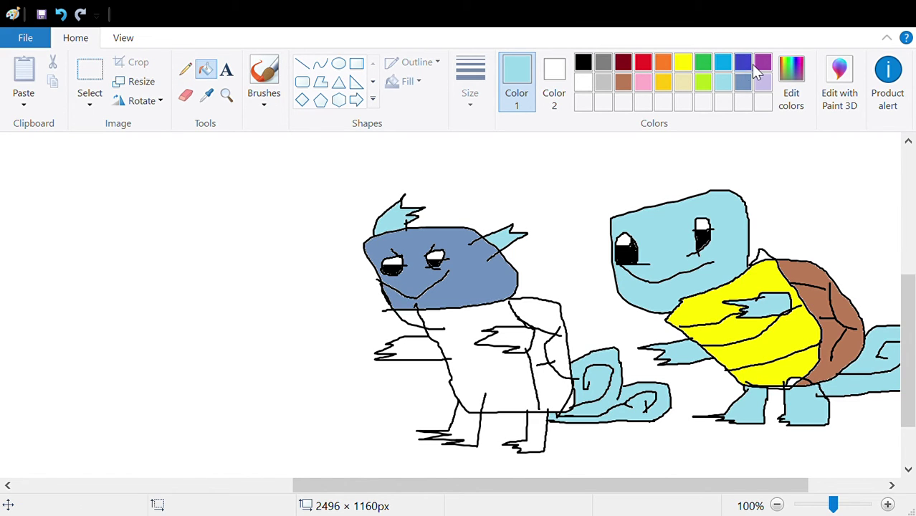
- Fill both of the second creature's arms with blue-gray
click(743, 83)
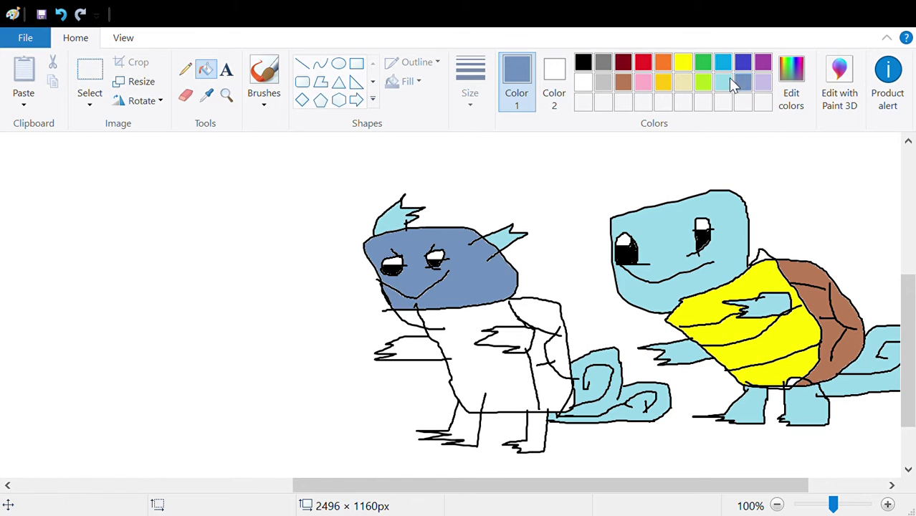
click(517, 345)
click(414, 351)
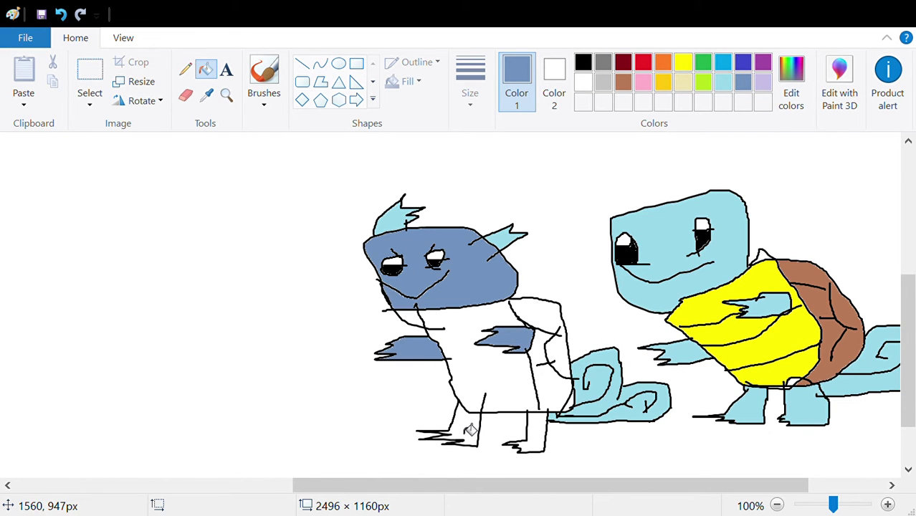
- Fill both of the second creature's legs with blue-gray and draw black horizontal stripes across its belly
click(470, 429)
click(532, 435)
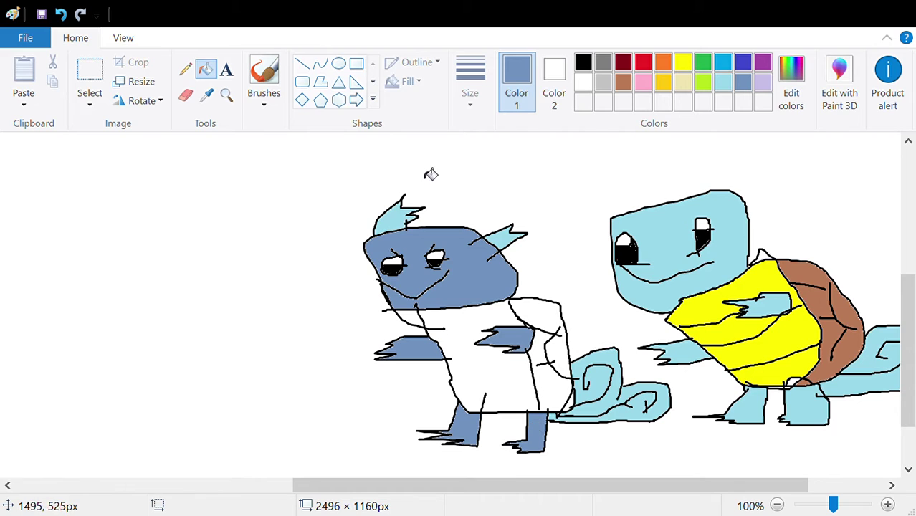
click(263, 73)
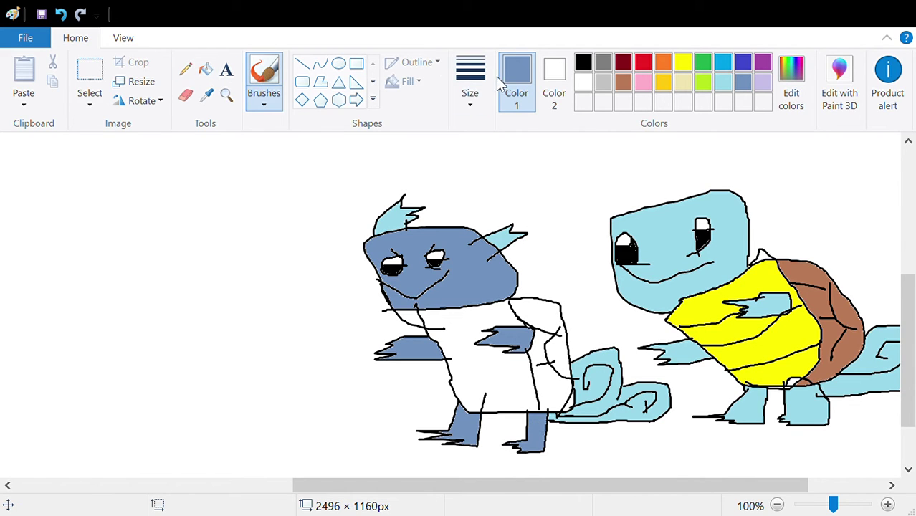
click(586, 64)
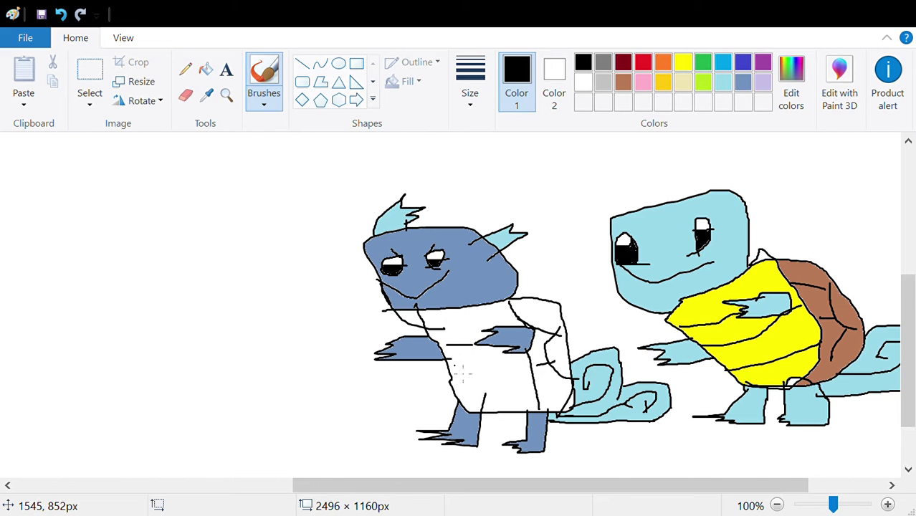
drag(456, 369, 517, 370)
drag(470, 388, 517, 391)
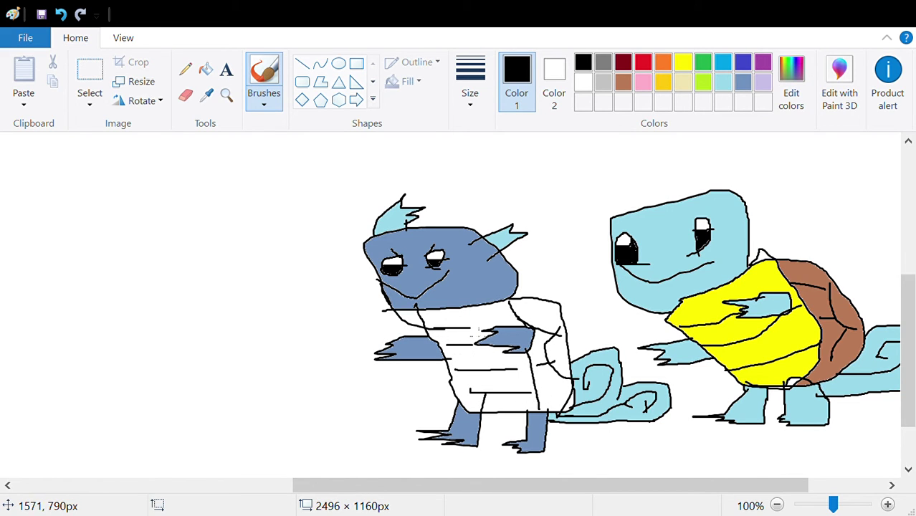
drag(470, 331, 502, 328)
- Try to fill the second creature's striped belly with yellow, and undo that fill
click(702, 64)
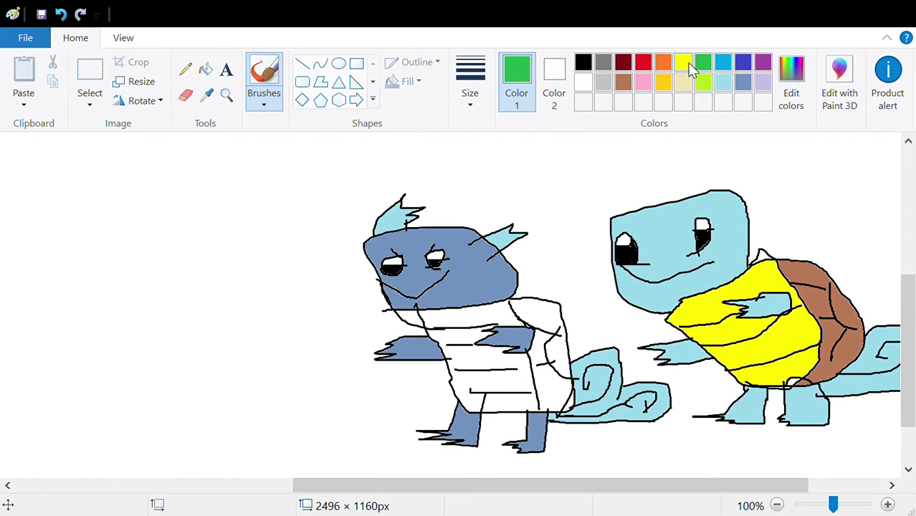
click(684, 64)
click(206, 69)
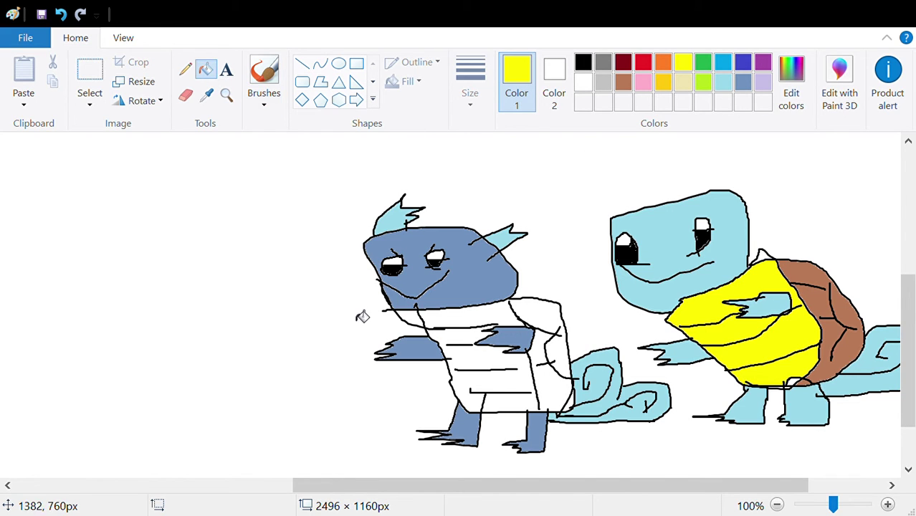
click(496, 362)
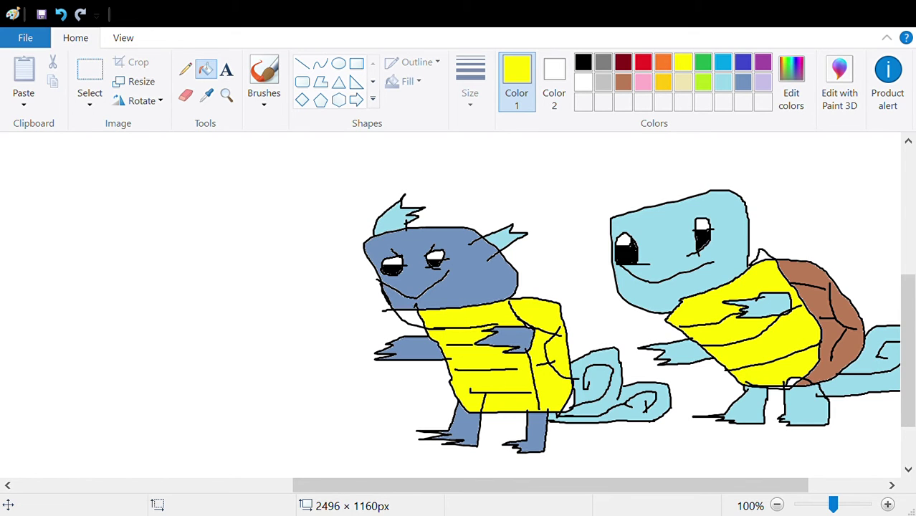
click(61, 14)
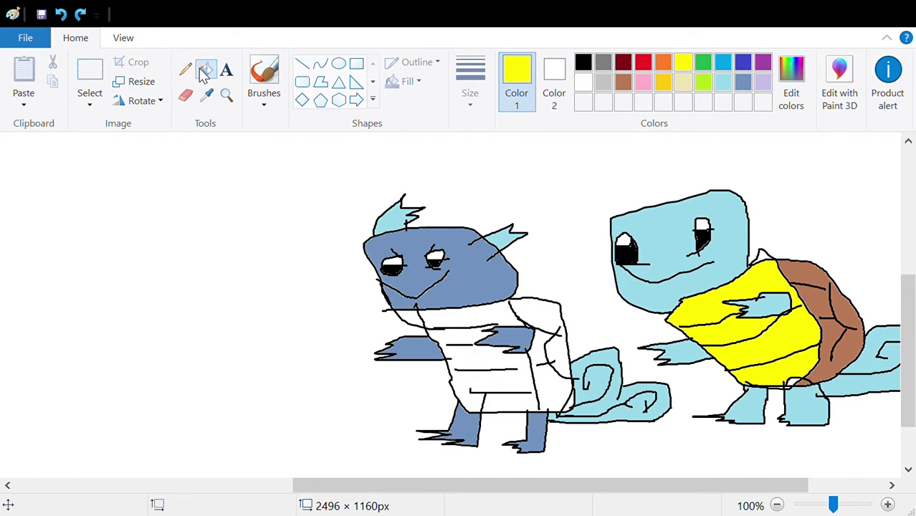
- Close the belly outline gap above the rear leg in black, try a yellow belly fill, and undo the fill
click(264, 75)
click(583, 63)
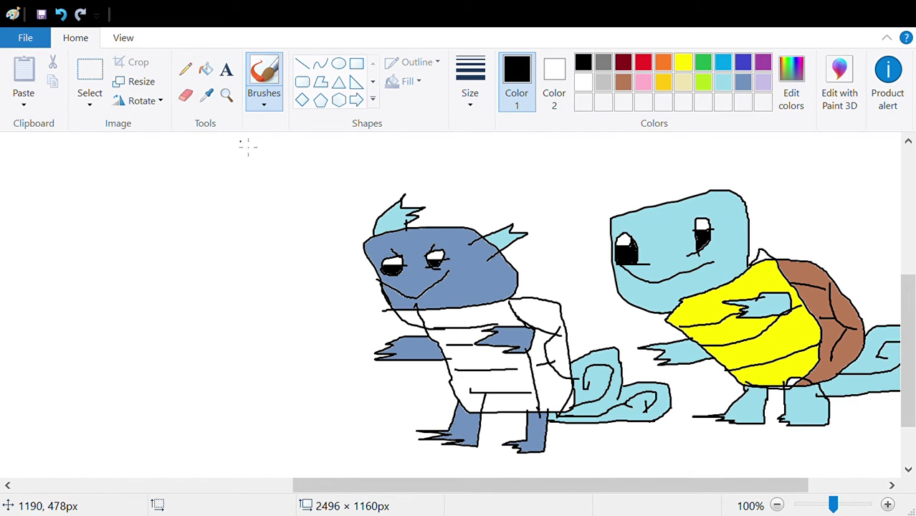
click(206, 68)
click(683, 65)
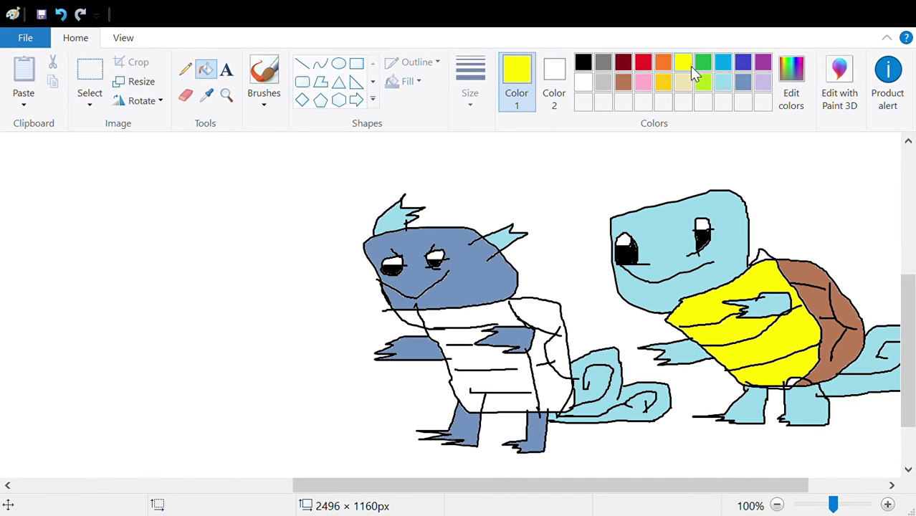
click(486, 350)
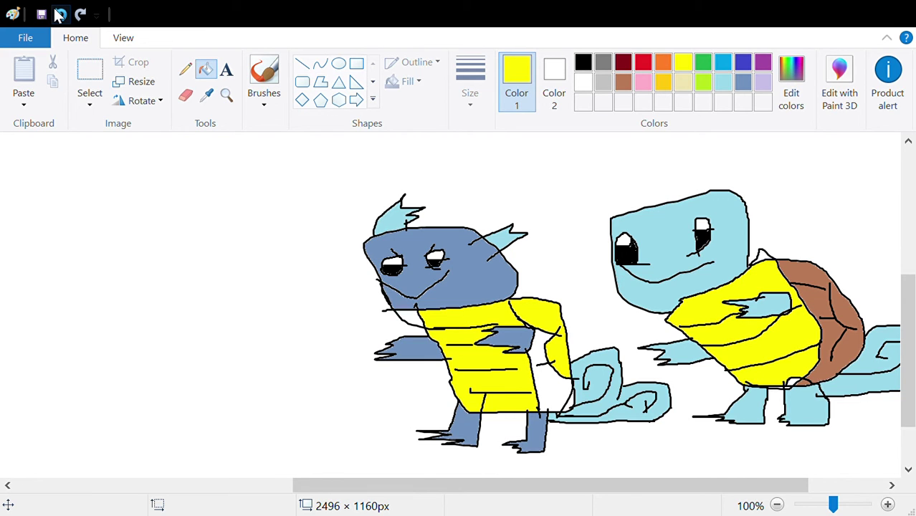
click(60, 14)
- Close the gap between belly and shell just below the head in black, and fill the belly with yellow
click(264, 79)
click(583, 63)
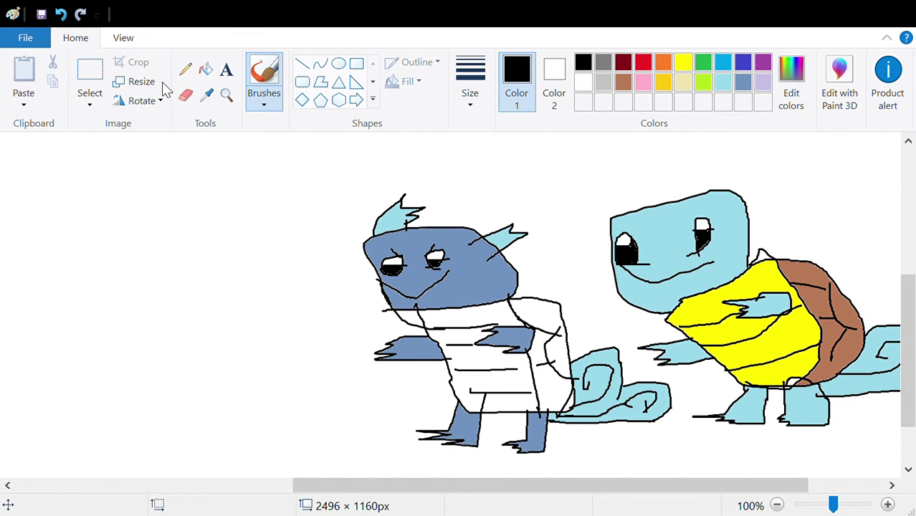
click(206, 68)
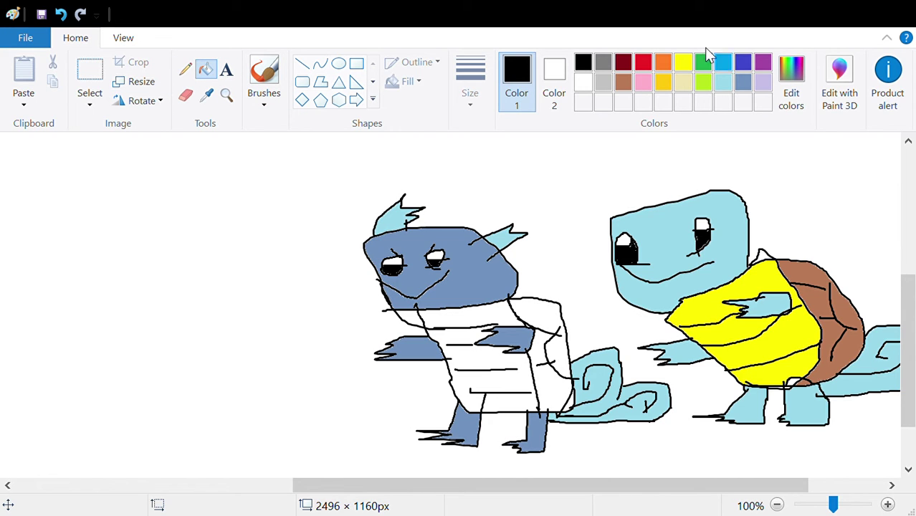
click(681, 64)
click(476, 358)
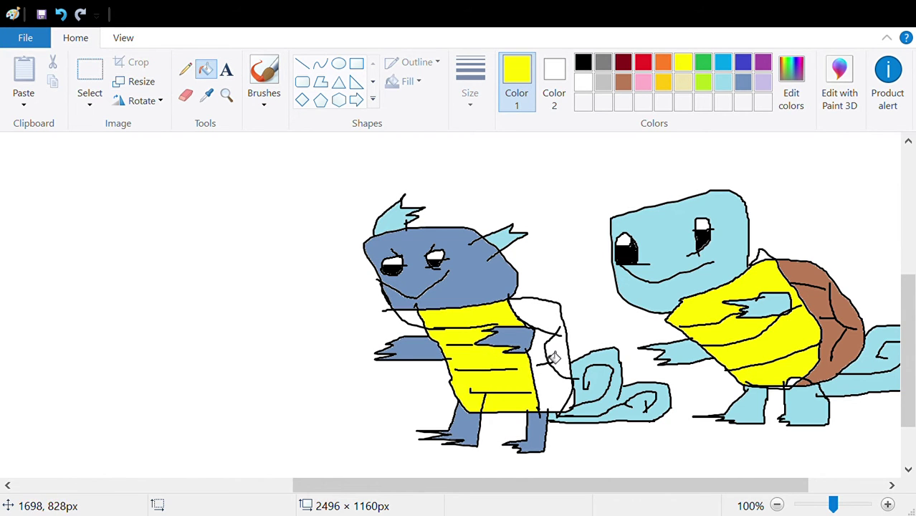
- Fill all sections of the second creature's shell with brown
click(623, 81)
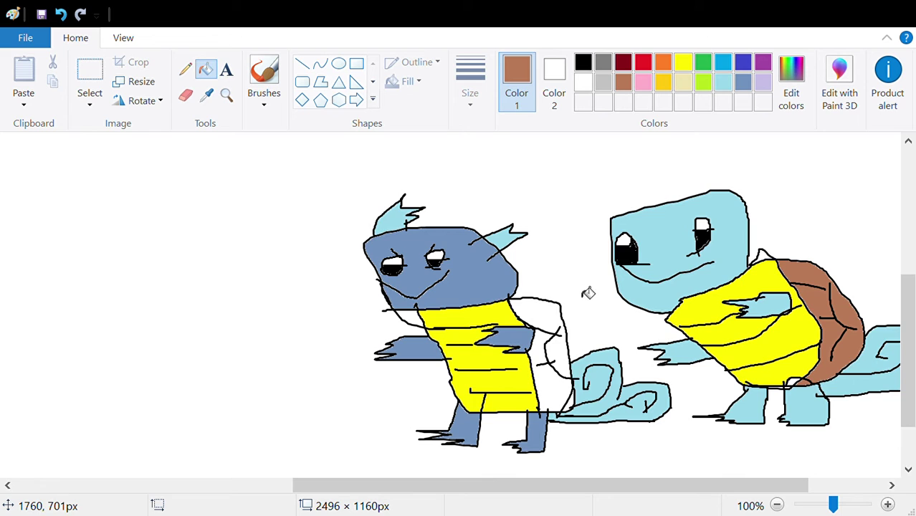
click(541, 324)
click(569, 390)
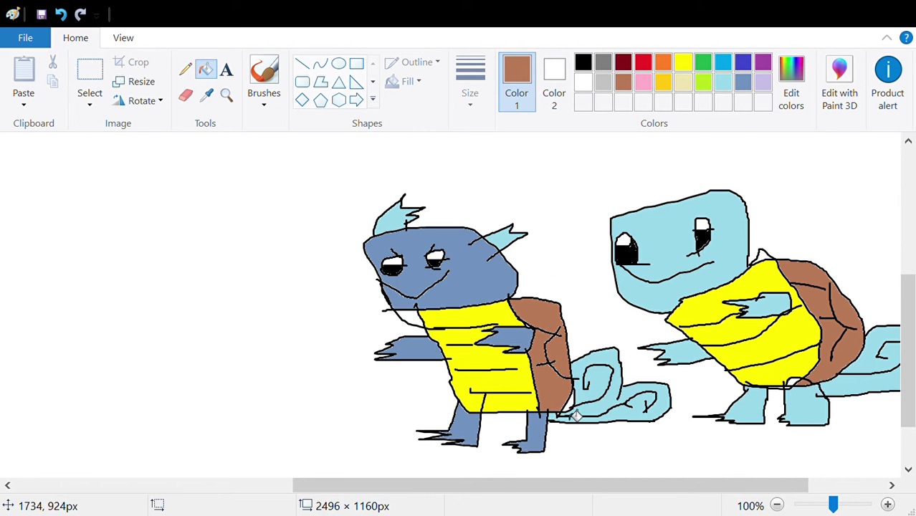
- Retrace the segment lines on the second creature's brown shell with black brush strokes
click(187, 71)
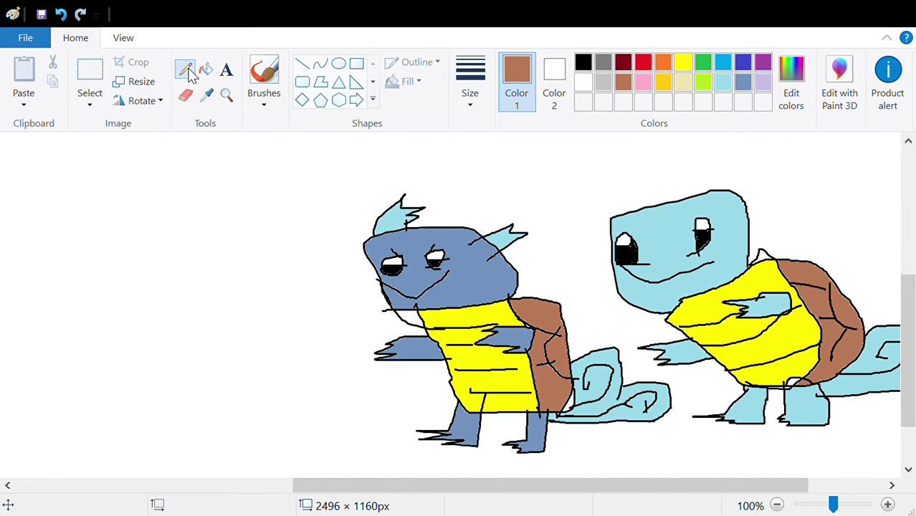
click(264, 75)
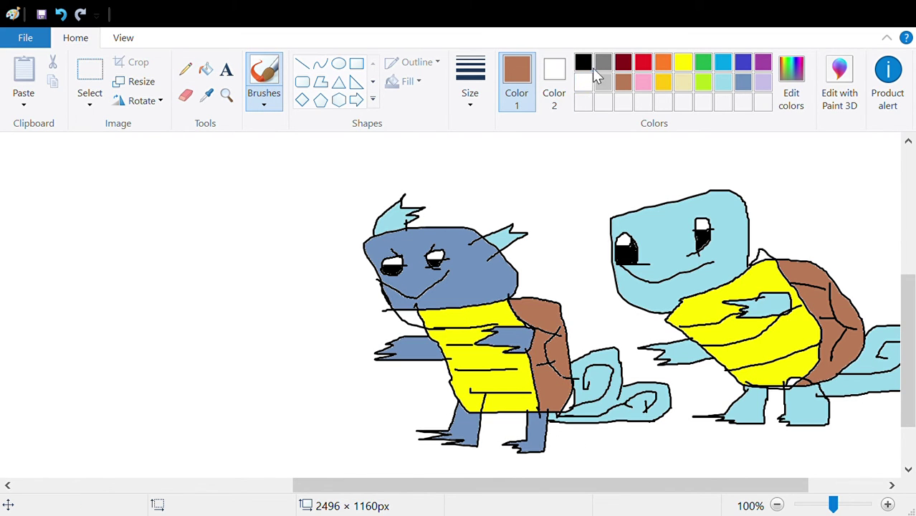
click(583, 63)
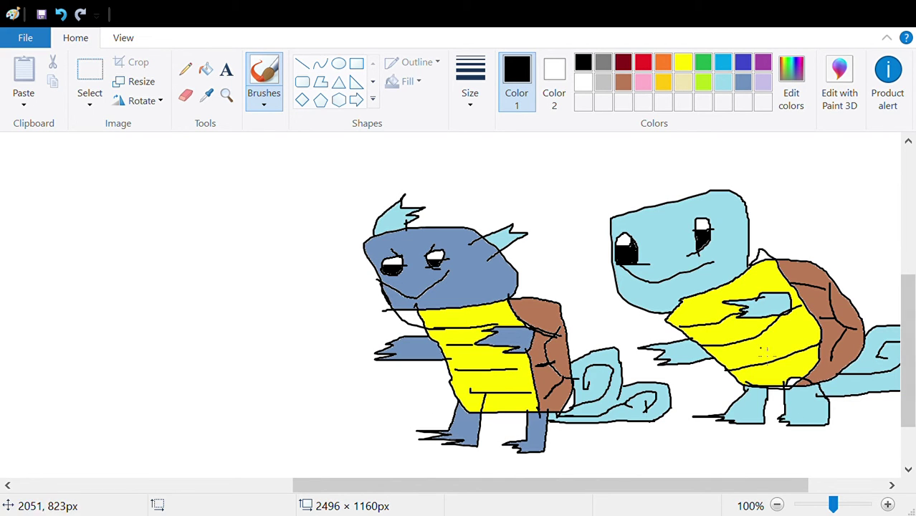
- Outline the entire blue-gray creature, including its curled tail, with a free-form selection
click(90, 92)
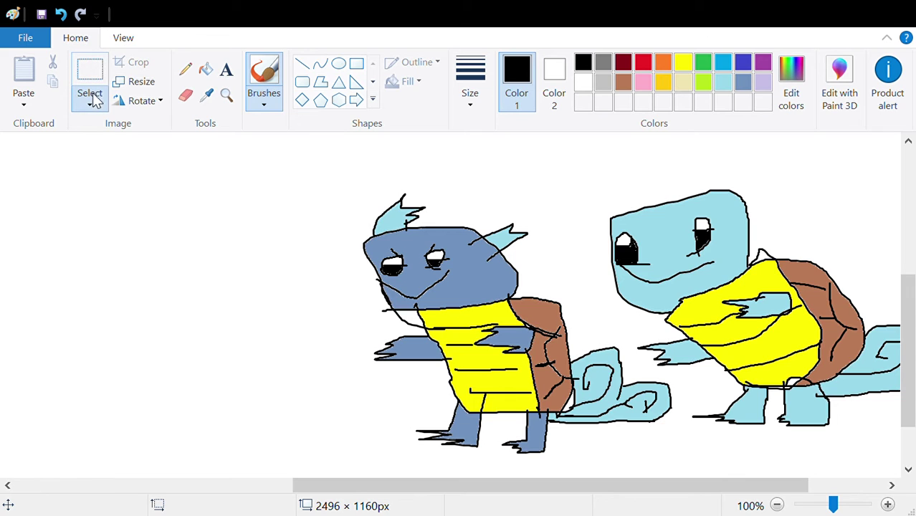
mouse_move(324, 233)
mouse_down()
mouse_move(415, 169)
mouse_move(517, 184)
mouse_move(534, 276)
mouse_move(635, 349)
mouse_move(650, 376)
mouse_move(684, 390)
mouse_move(668, 498)
mouse_move(656, 509)
mouse_move(501, 491)
mouse_move(407, 465)
mouse_move(369, 442)
mouse_move(327, 230)
mouse_up()
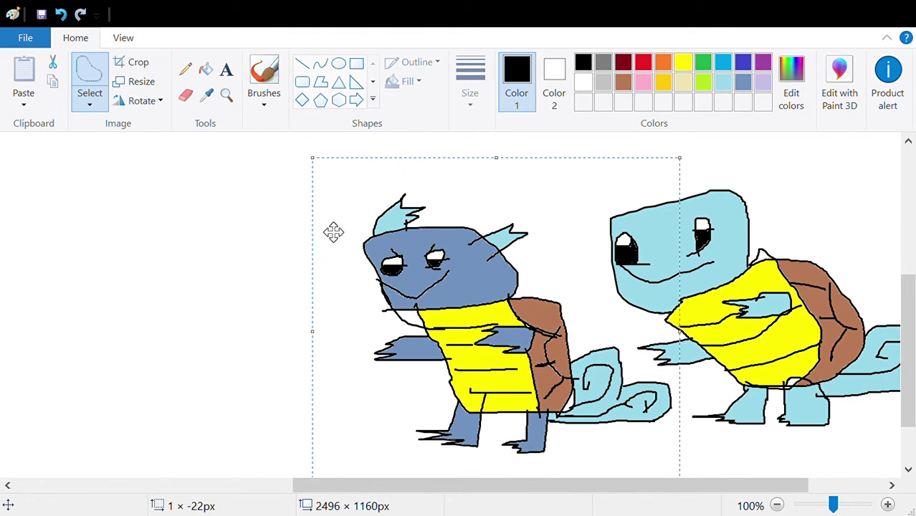
click(777, 505)
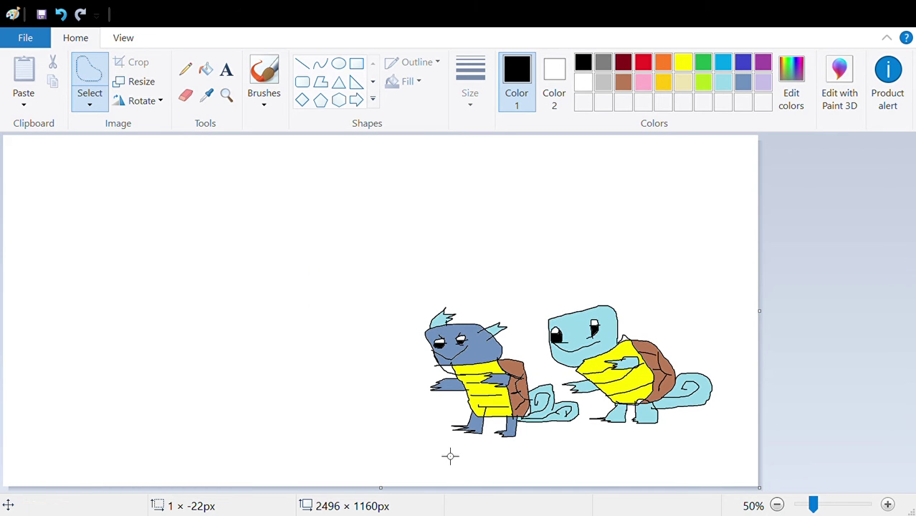
mouse_move(446, 446)
mouse_down()
mouse_move(509, 456)
mouse_move(568, 450)
mouse_move(601, 413)
mouse_move(571, 402)
mouse_move(544, 372)
mouse_move(533, 314)
mouse_move(489, 246)
mouse_move(412, 281)
mouse_move(380, 325)
mouse_move(455, 451)
mouse_up()
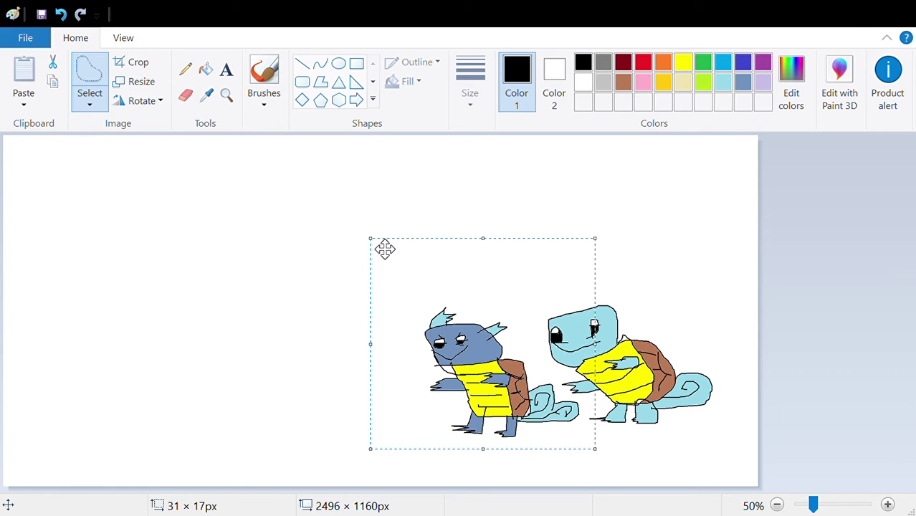
- Enlarge the selected blue-gray creature to about 1016 × 878 px and place it in front of the turquoise turtle
drag(370, 242, 319, 196)
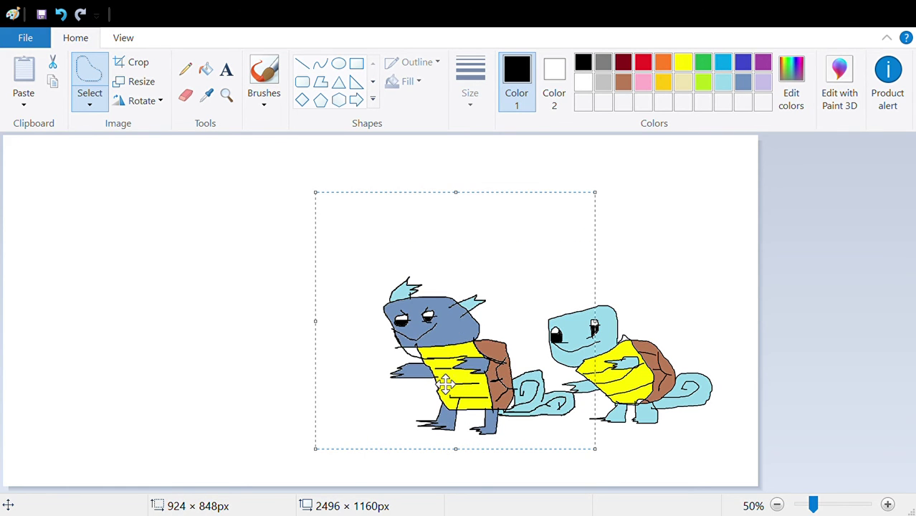
drag(458, 387, 457, 388)
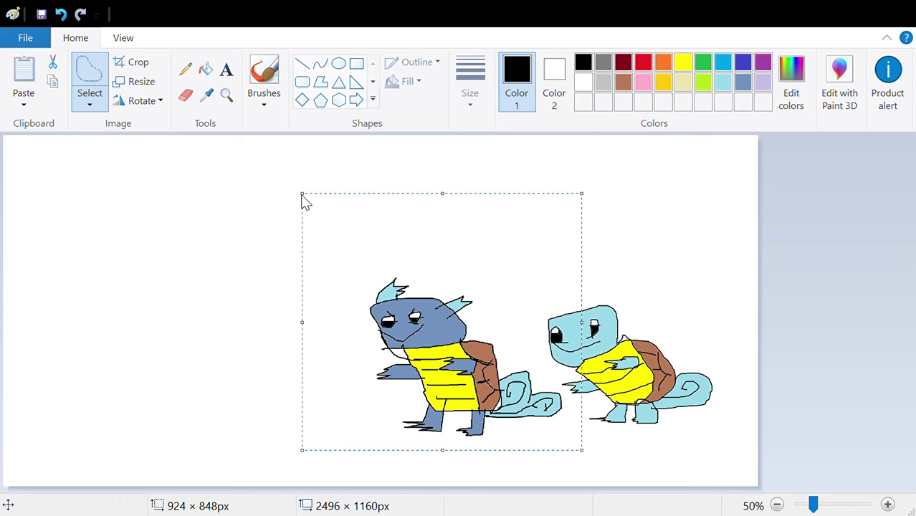
drag(302, 193, 247, 125)
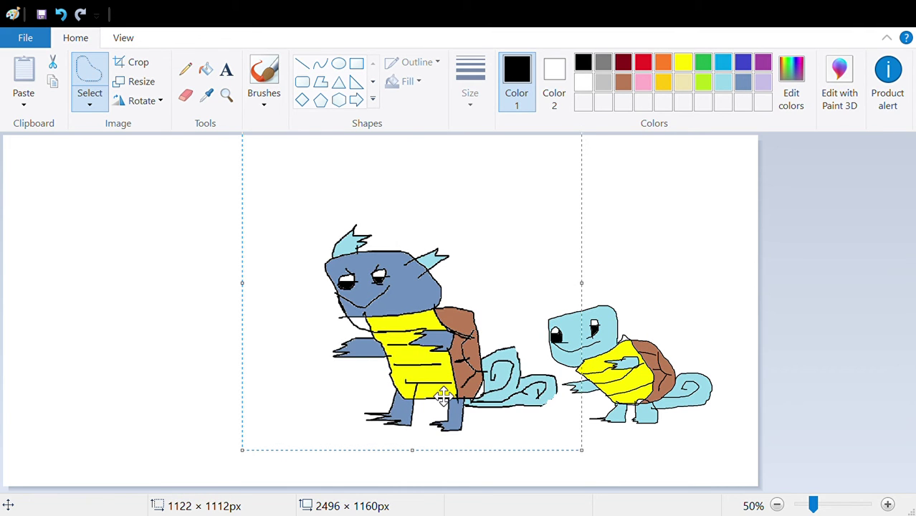
drag(442, 396, 456, 421)
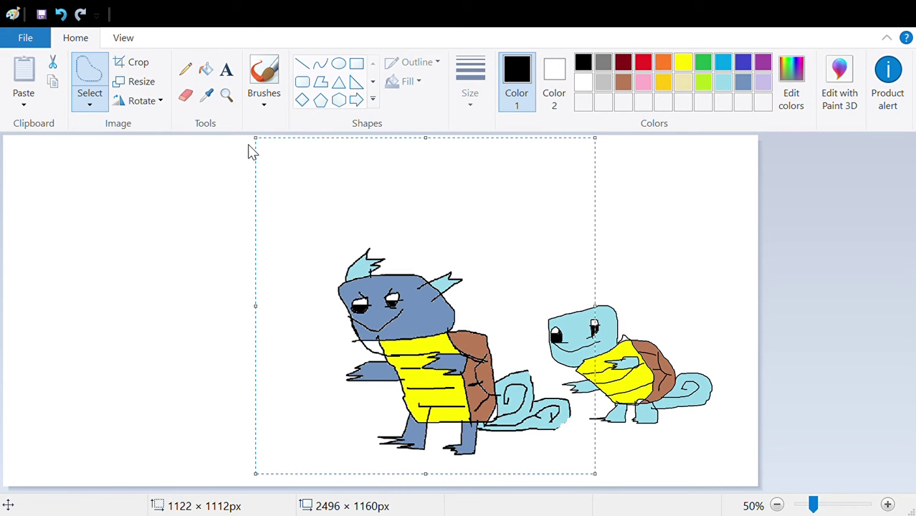
drag(255, 139, 291, 215)
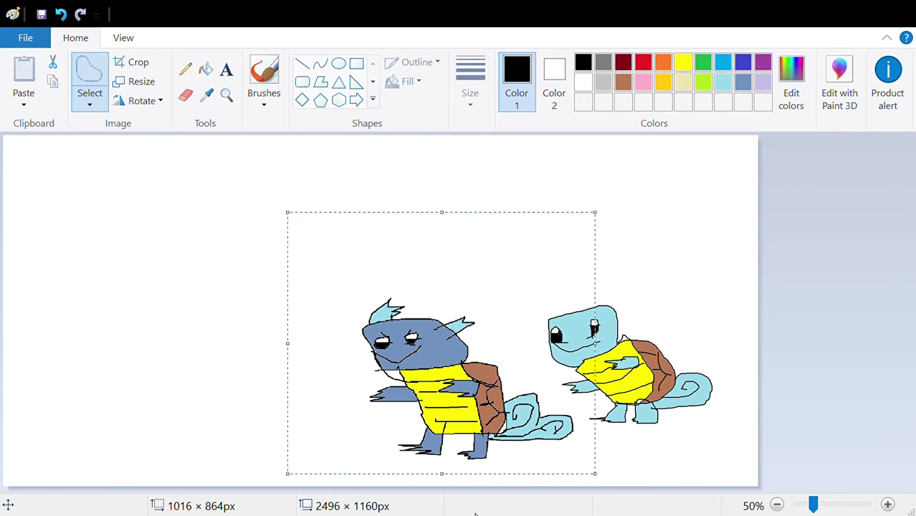
drag(494, 434, 488, 415)
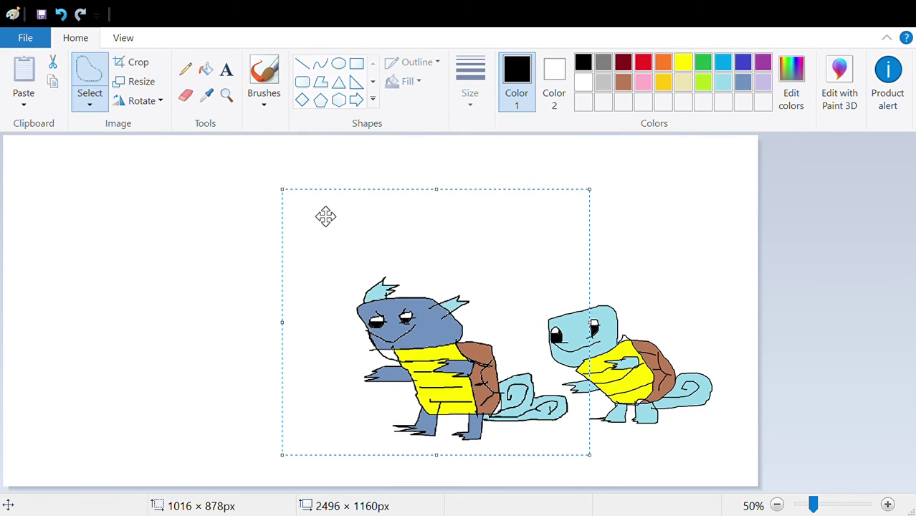
click(217, 244)
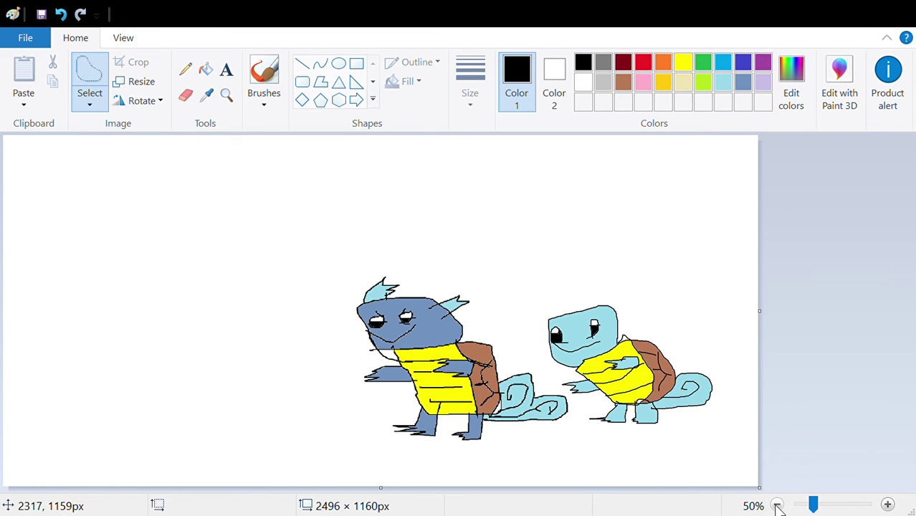
click(889, 505)
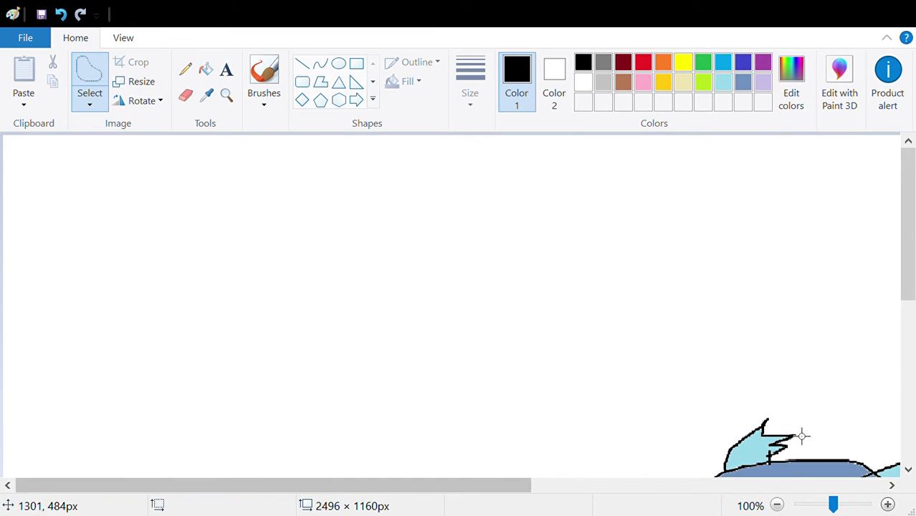
drag(907, 289, 903, 396)
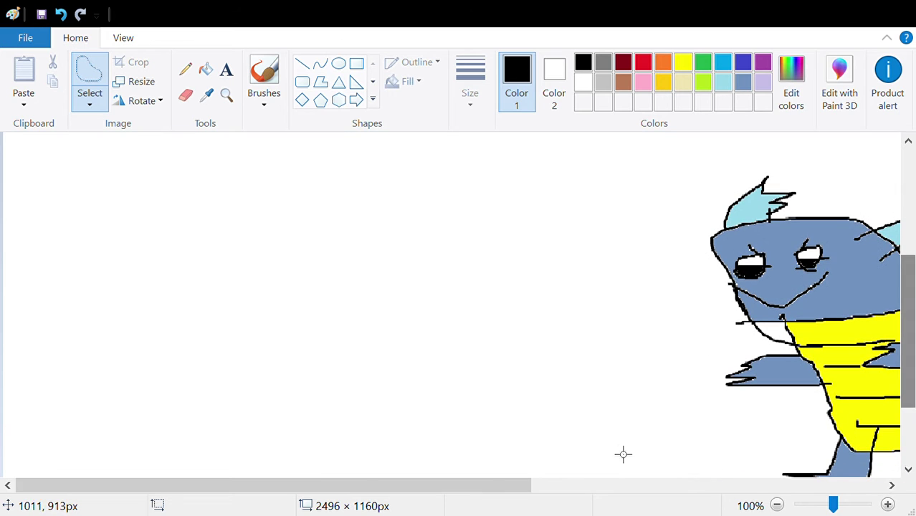
mouse_move(483, 487)
mouse_down()
mouse_move(784, 489)
mouse_move(467, 492)
mouse_up()
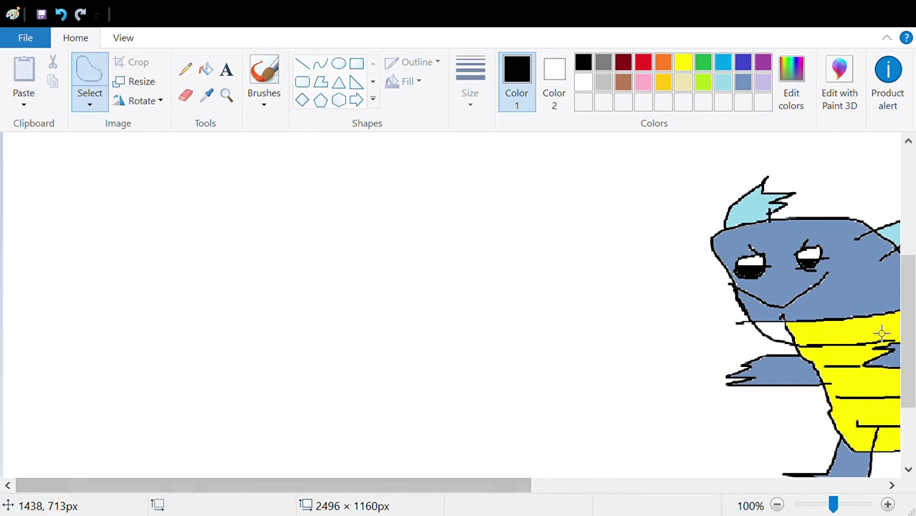
click(777, 505)
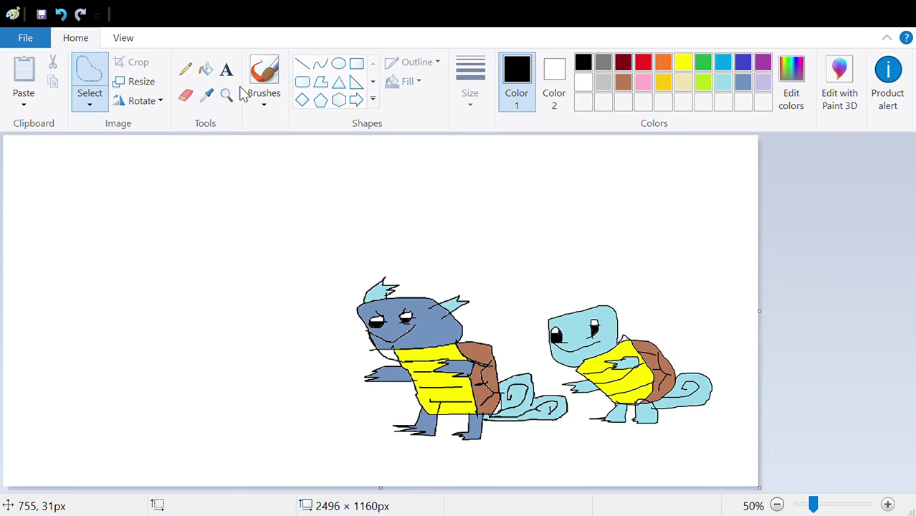
- Draw the third creature's head outline and lower jaw with the black brush beside the blue-gray creature, removing the stray eye stroke
click(262, 75)
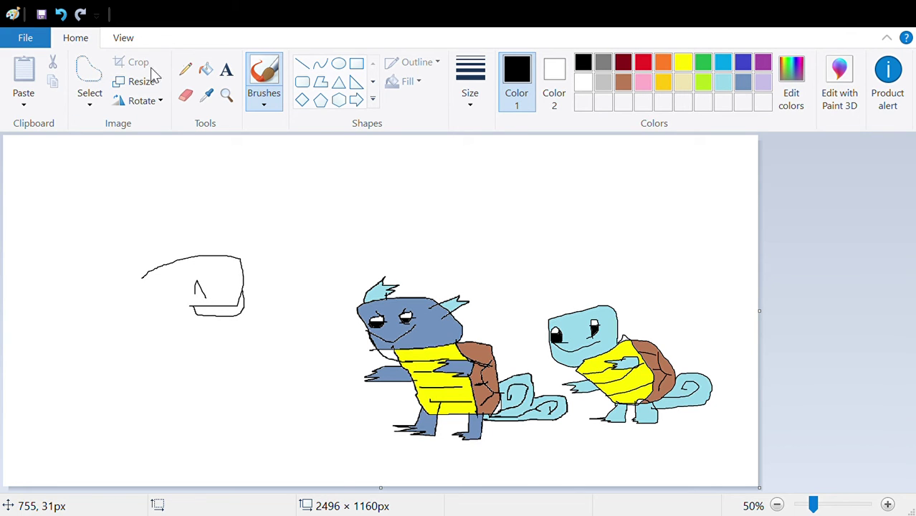
click(62, 15)
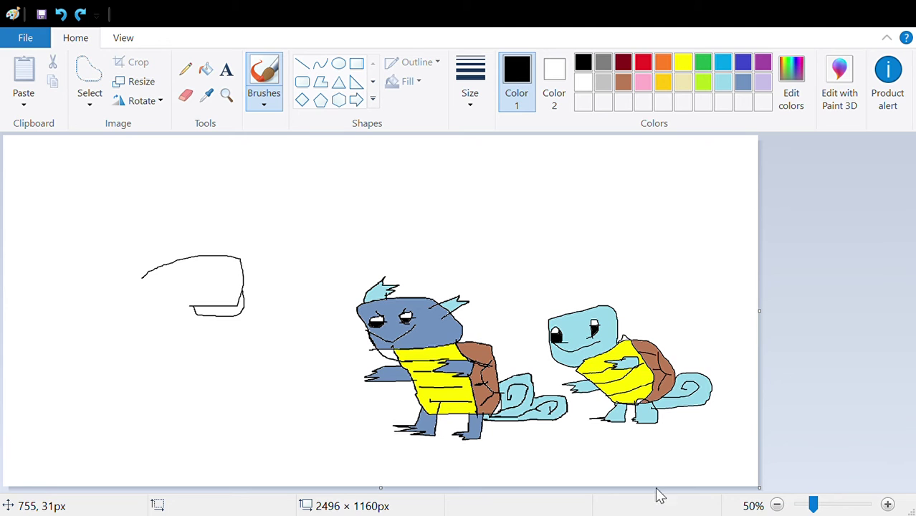
- Draw a triangular near eye and a narrow far eye on the third creature's head and fill their pupils black
click(887, 504)
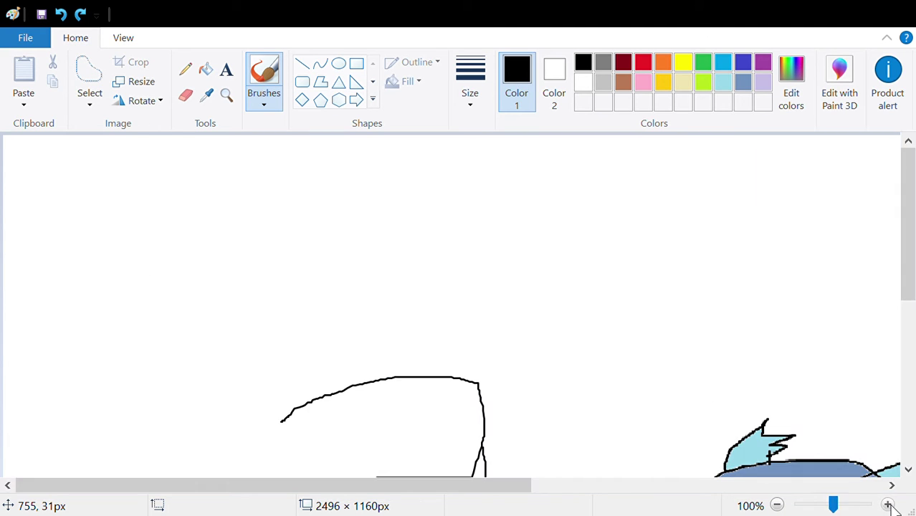
drag(908, 276, 908, 334)
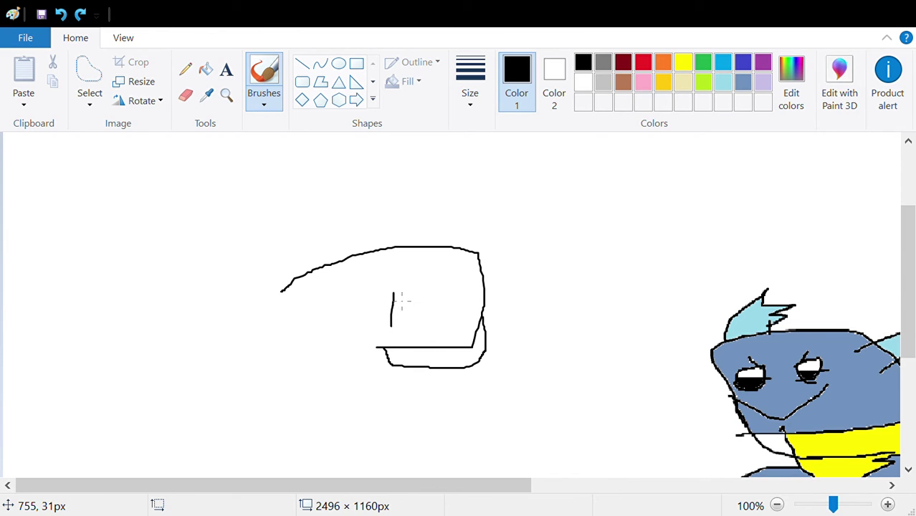
drag(393, 293, 421, 336)
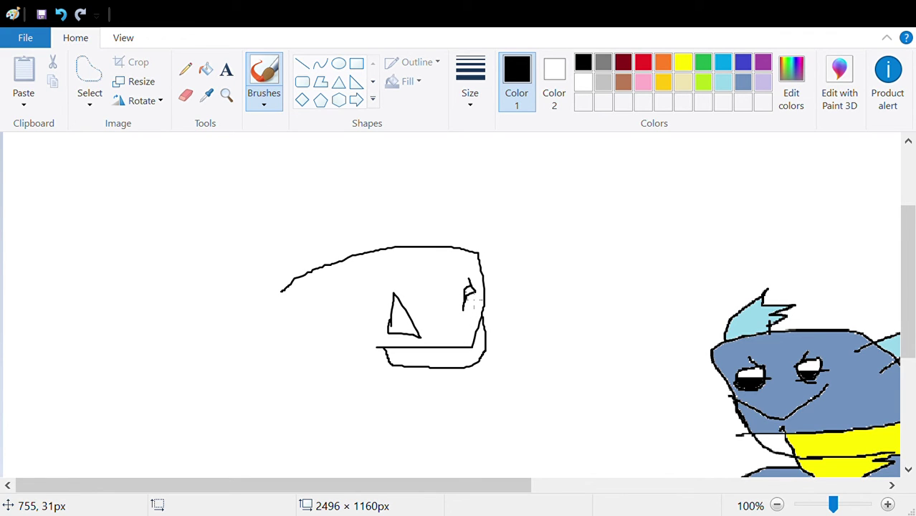
click(61, 14)
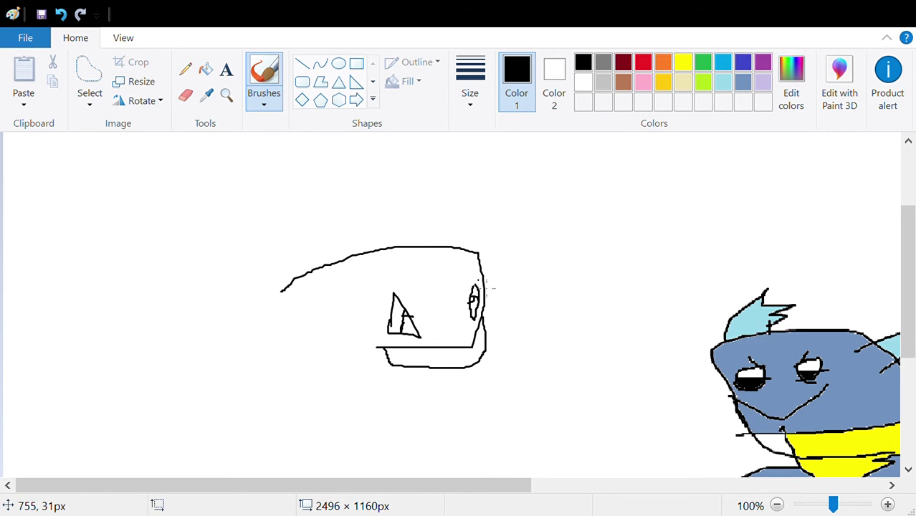
click(205, 69)
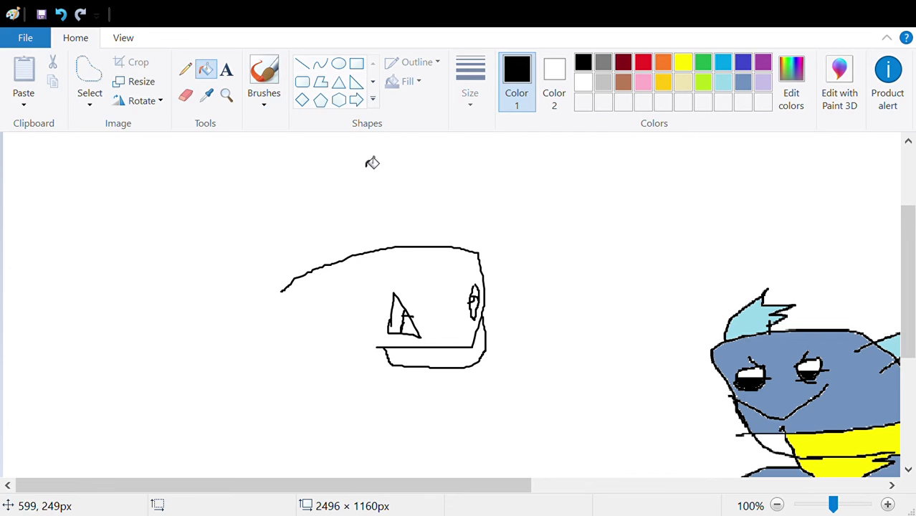
click(416, 331)
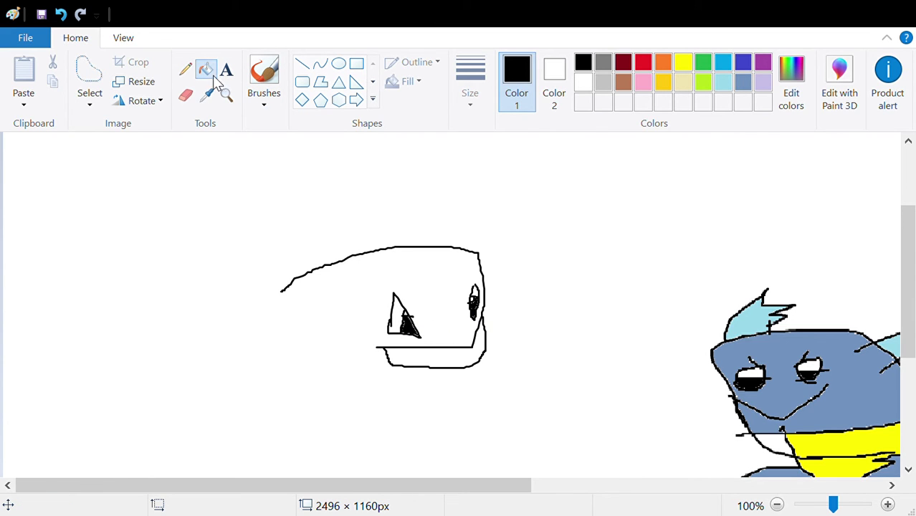
- Add nostril dots and two pointed ears to the third creature's head with the black brush
click(263, 75)
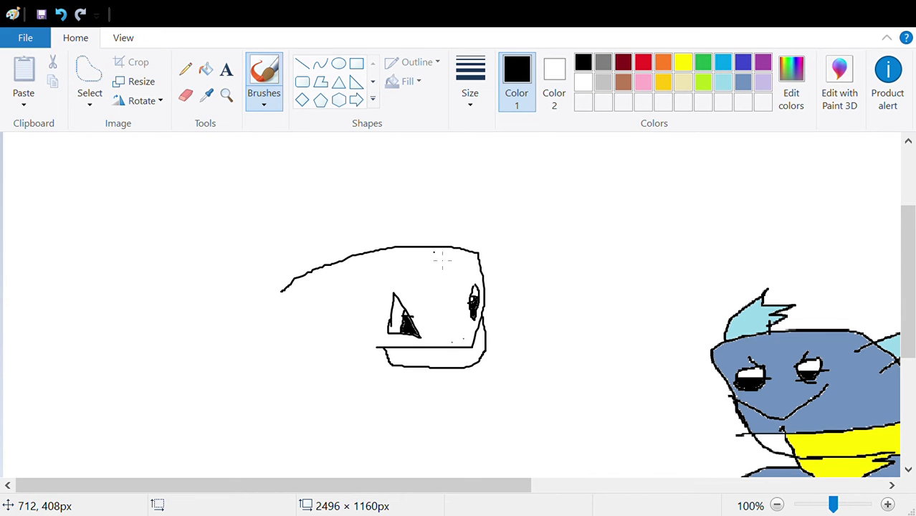
mouse_move(433, 252)
mouse_down()
mouse_move(435, 205)
mouse_move(450, 242)
mouse_move(464, 248)
mouse_up()
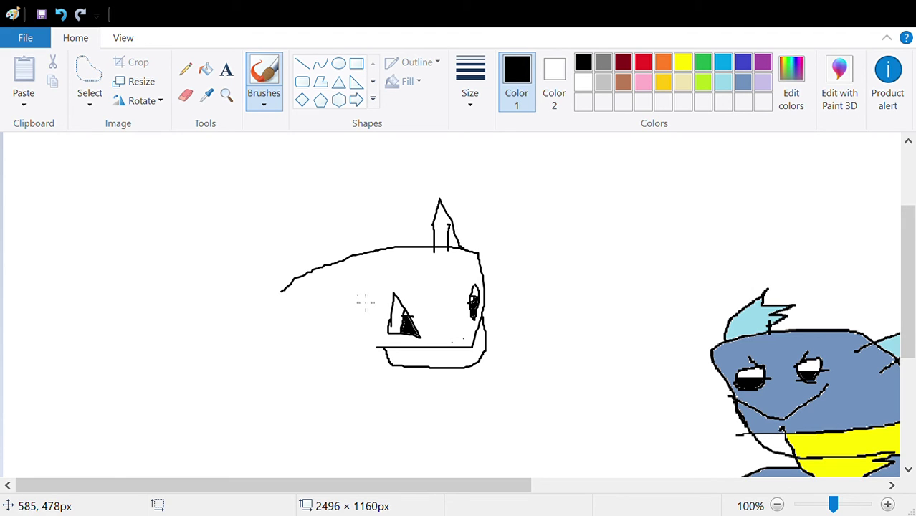
mouse_move(356, 294)
mouse_down()
mouse_move(374, 263)
mouse_move(418, 289)
mouse_move(366, 269)
mouse_up()
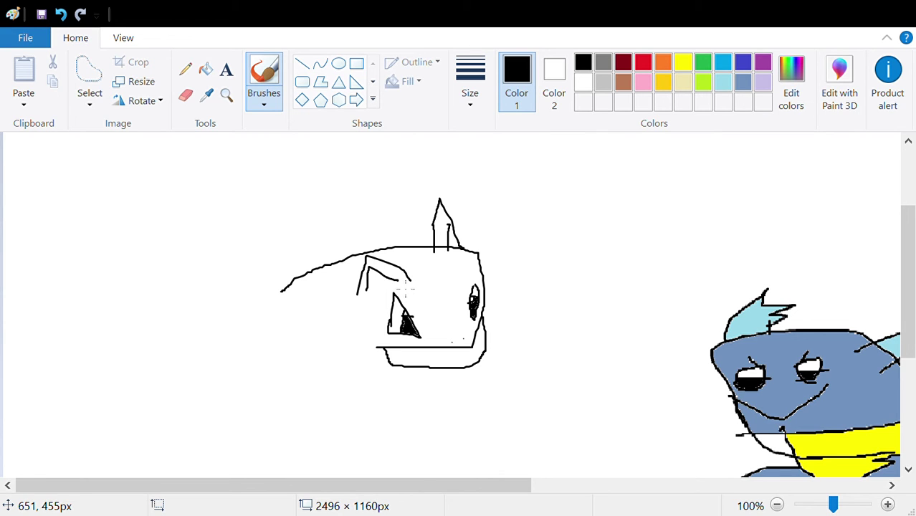
- Draw the third creature's large shell behind its head and divide it with black segment lines
mouse_move(323, 255)
mouse_down()
mouse_move(333, 333)
mouse_move(248, 491)
mouse_move(226, 482)
mouse_move(205, 456)
mouse_move(204, 391)
mouse_move(232, 304)
mouse_move(320, 262)
mouse_up()
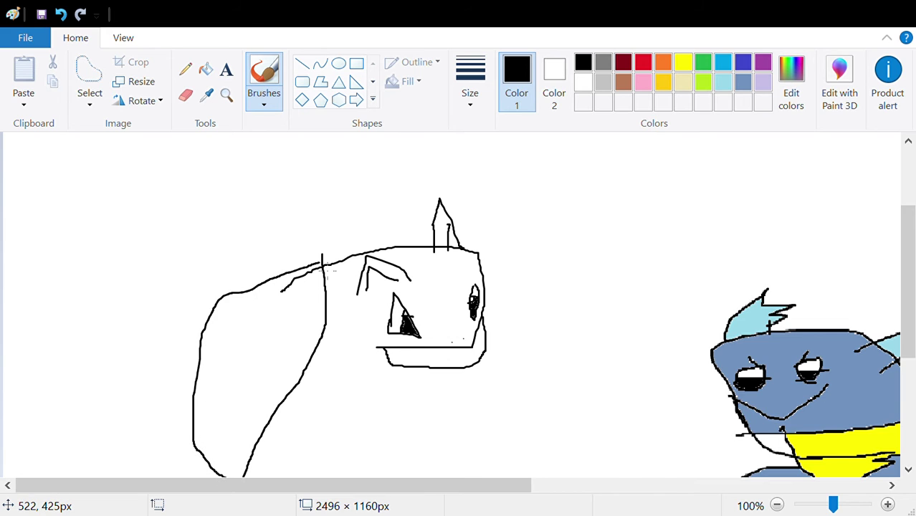
mouse_move(267, 286)
mouse_down()
mouse_move(252, 407)
mouse_move(206, 432)
mouse_move(246, 373)
mouse_up()
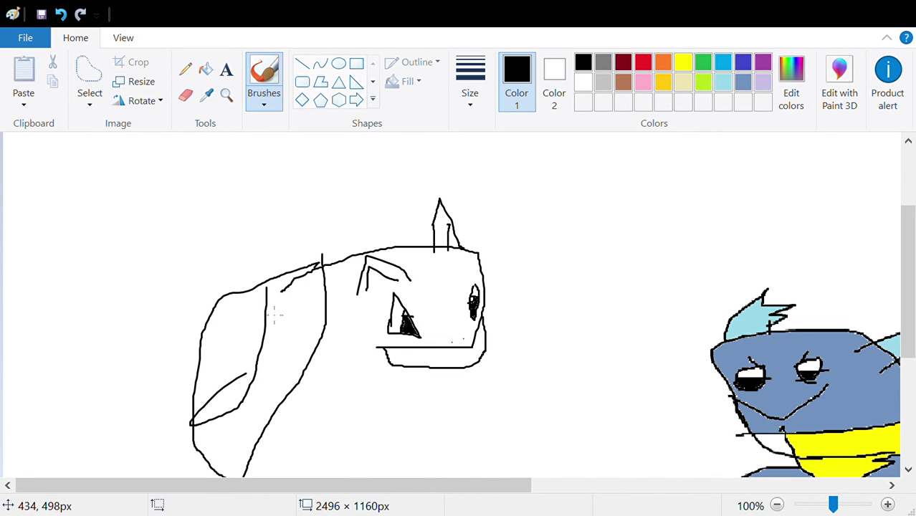
drag(265, 306, 338, 286)
drag(257, 337, 301, 356)
drag(242, 385, 271, 407)
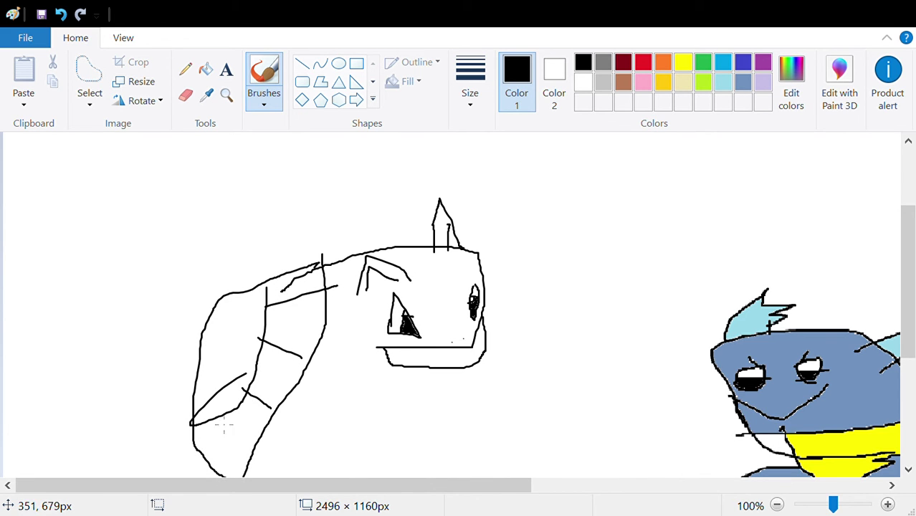
drag(215, 417, 223, 459)
- Draw a cannon rising from the top of the shell toward the head and fill its muzzle black
mouse_move(269, 281)
mouse_down()
mouse_move(351, 235)
mouse_move(329, 268)
mouse_move(352, 241)
mouse_move(345, 228)
mouse_move(375, 204)
mouse_up()
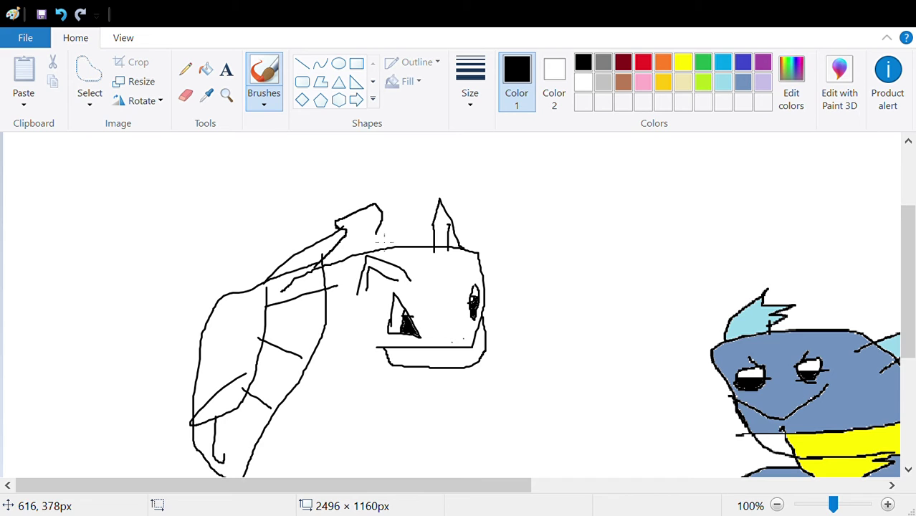
drag(379, 236, 348, 241)
click(206, 69)
click(375, 223)
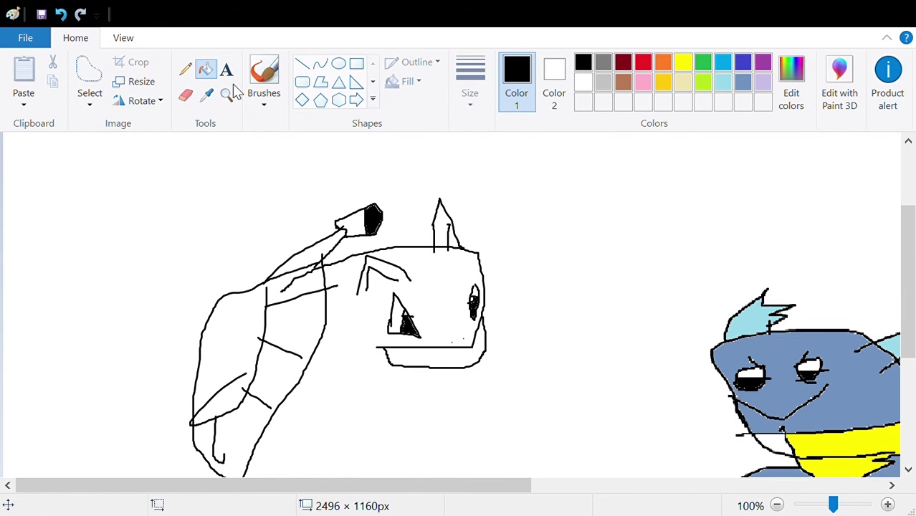
- Draw a second cannon behind the first one on the shell and fill its muzzle opening black
click(264, 78)
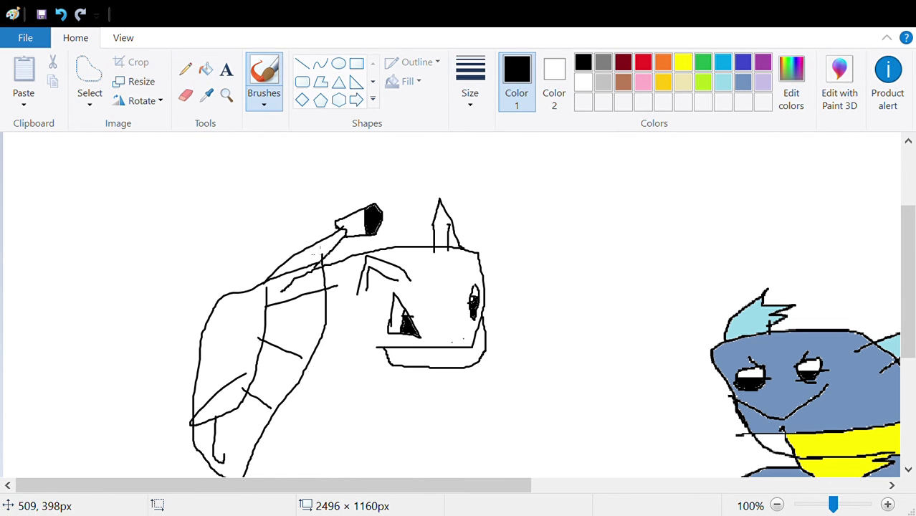
mouse_move(257, 286)
mouse_down()
mouse_move(298, 231)
mouse_move(304, 263)
mouse_move(318, 244)
mouse_move(297, 232)
mouse_move(314, 239)
mouse_move(329, 211)
mouse_move(294, 206)
mouse_move(281, 226)
mouse_move(287, 233)
mouse_move(322, 241)
mouse_move(327, 211)
mouse_move(322, 222)
mouse_move(297, 207)
mouse_up()
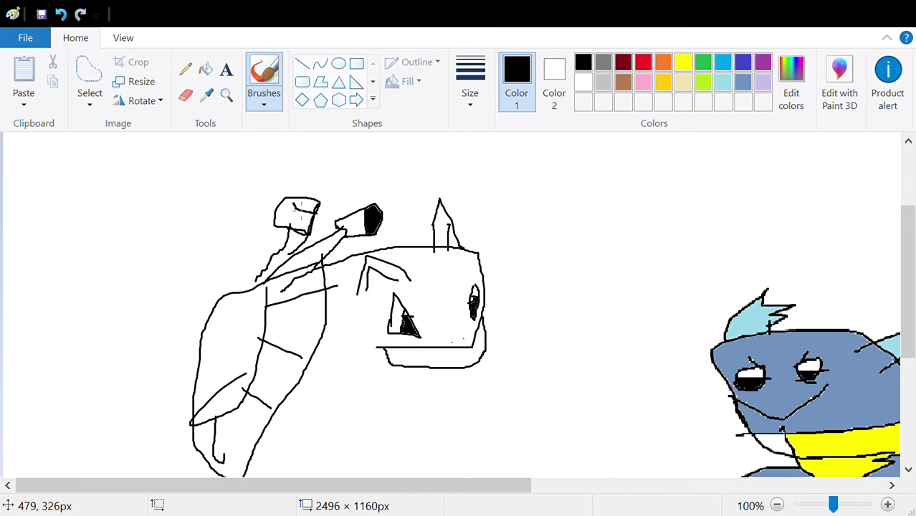
click(206, 69)
click(311, 212)
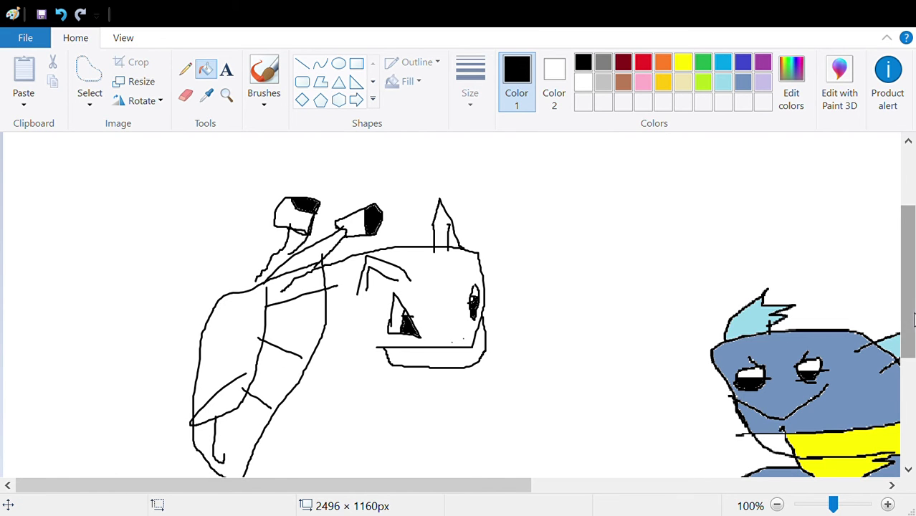
- Draw the third creature's chest line below the jaw and two arms with jagged claws
drag(910, 316, 908, 338)
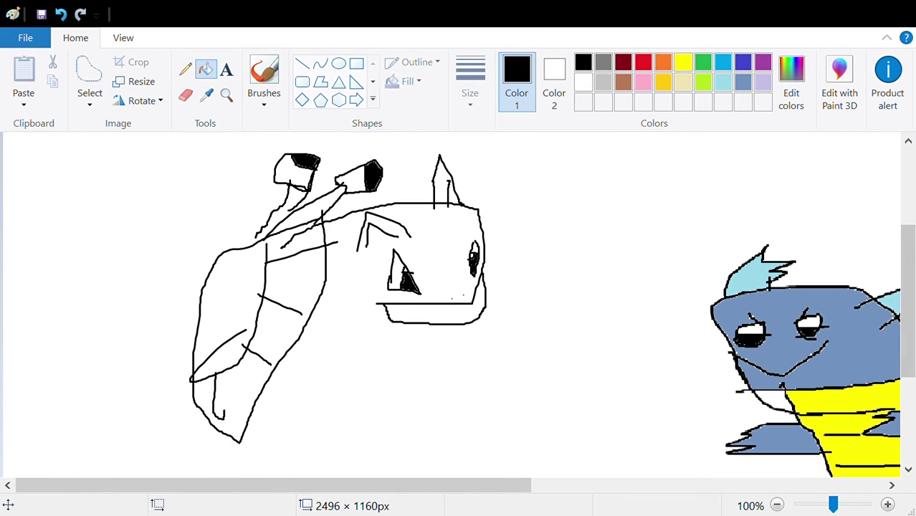
click(276, 75)
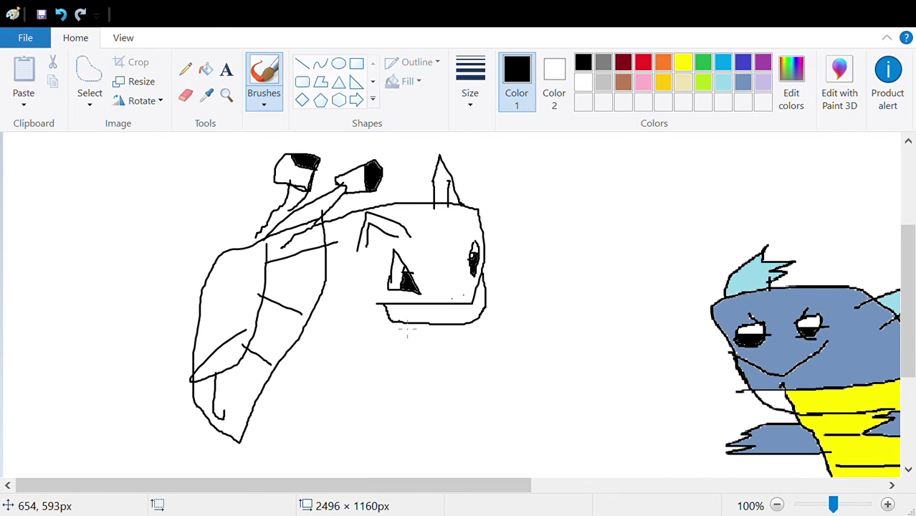
drag(406, 331, 386, 448)
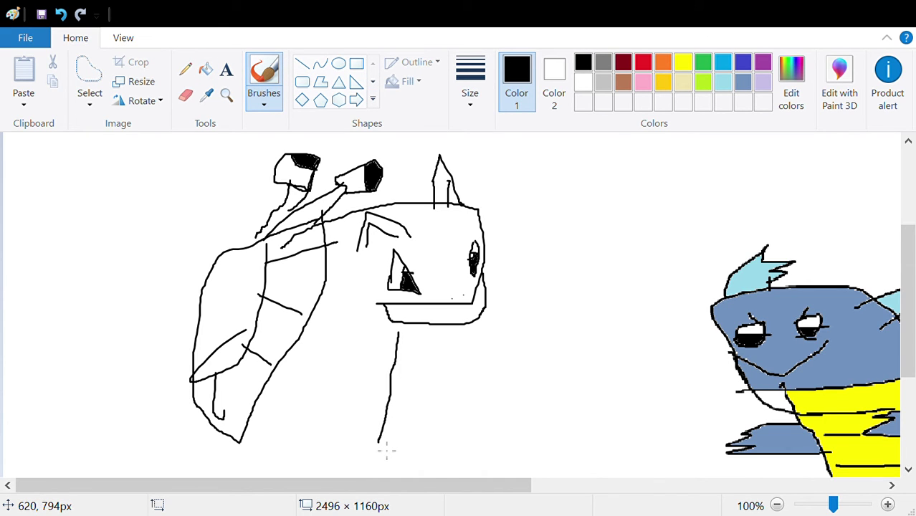
drag(907, 299, 907, 329)
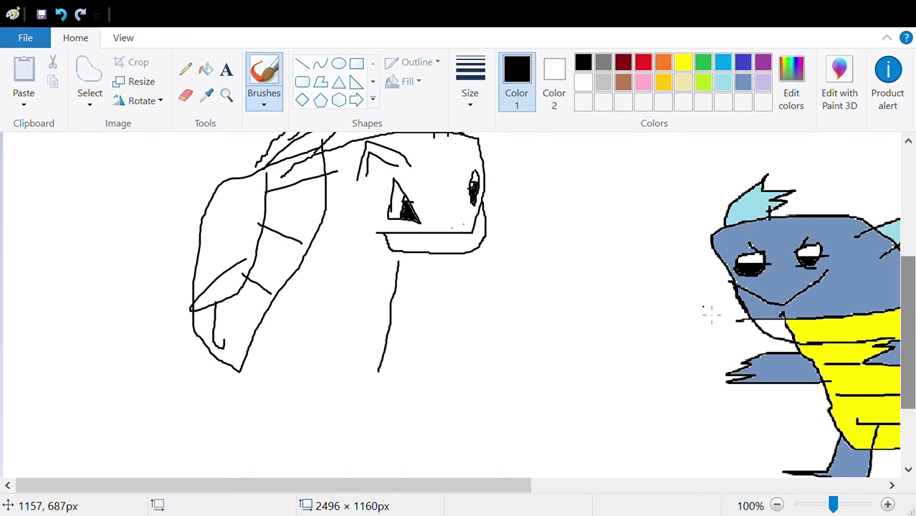
mouse_move(387, 289)
mouse_down()
mouse_move(461, 297)
mouse_move(453, 307)
mouse_move(463, 309)
mouse_move(395, 321)
mouse_up()
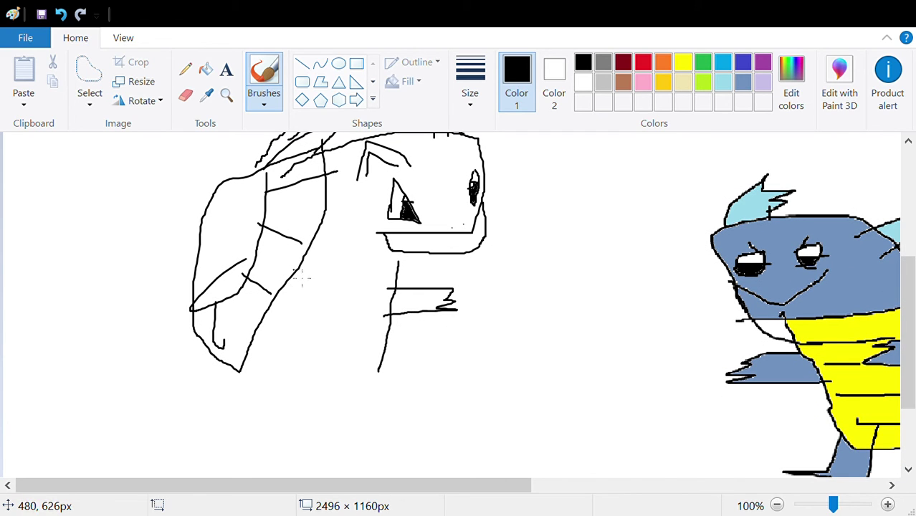
mouse_move(293, 267)
mouse_down()
mouse_move(367, 273)
mouse_move(354, 281)
mouse_move(379, 283)
mouse_move(286, 300)
mouse_up()
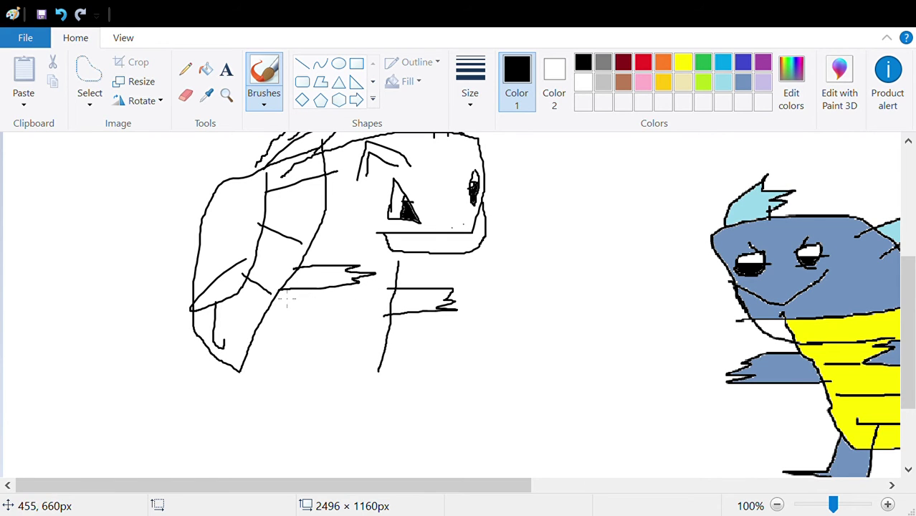
- Draw the third creature's clawed legs and pointed tail, and add horizontal lines across its belly
mouse_move(379, 373)
mouse_down()
mouse_move(383, 424)
mouse_move(405, 432)
mouse_move(340, 443)
mouse_move(346, 370)
mouse_move(346, 382)
mouse_move(264, 381)
mouse_move(252, 438)
mouse_move(272, 456)
mouse_move(208, 472)
mouse_move(219, 475)
mouse_move(203, 474)
mouse_move(226, 389)
mouse_move(214, 354)
mouse_move(124, 384)
mouse_move(227, 378)
mouse_move(218, 372)
mouse_move(380, 334)
mouse_up()
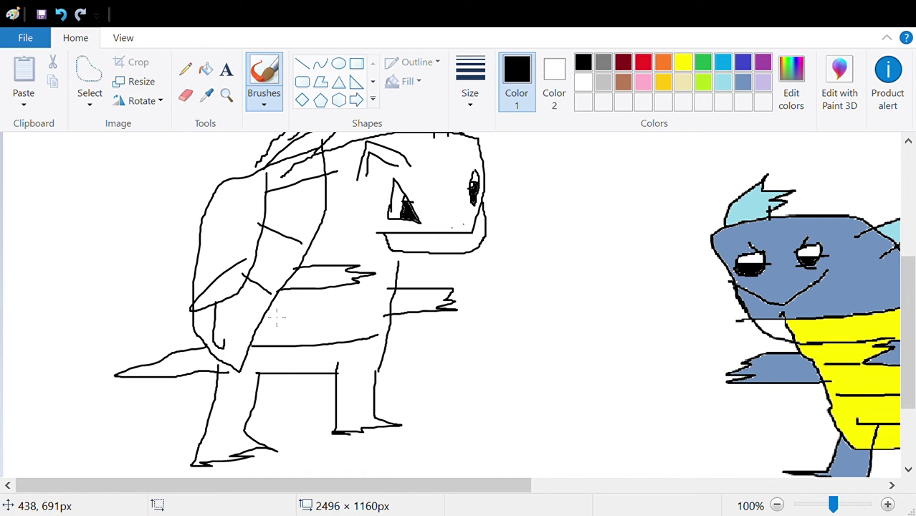
drag(270, 306, 390, 307)
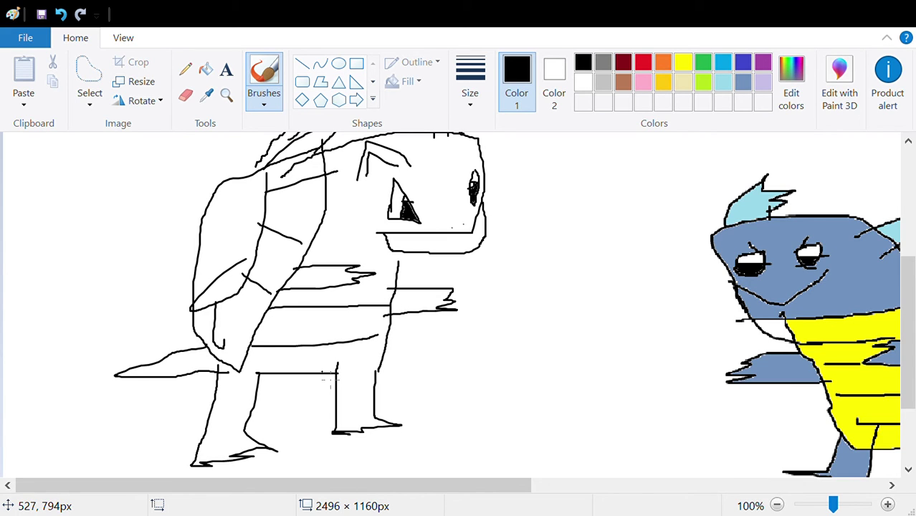
drag(329, 373, 373, 367)
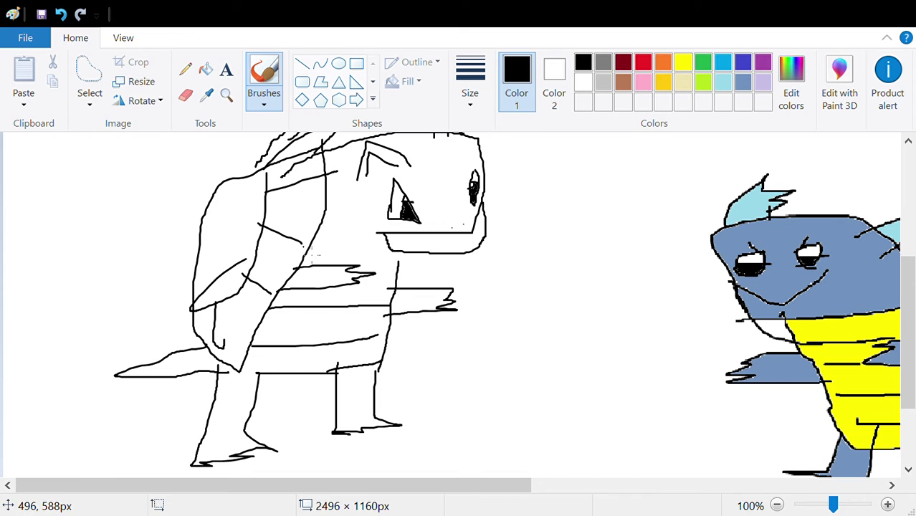
drag(304, 247, 385, 247)
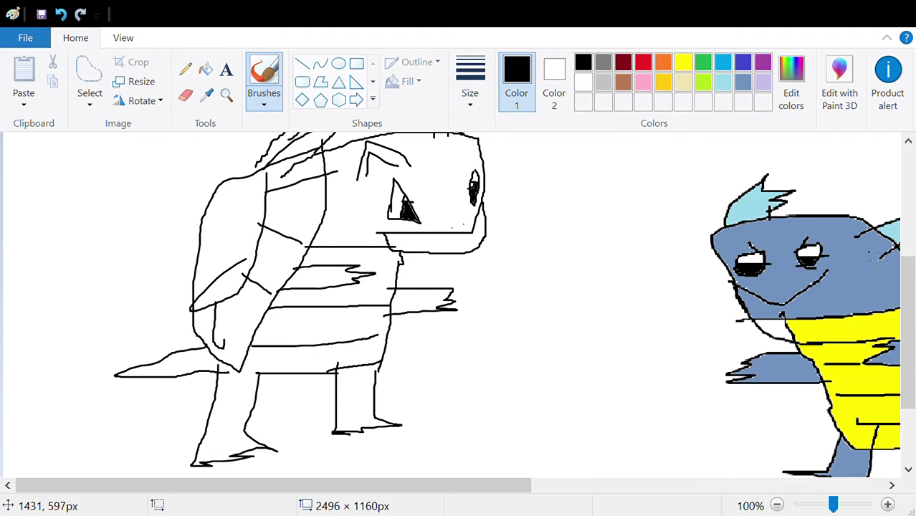
- Fill all sections of the third creature's shell with brown
drag(912, 303, 912, 280)
click(206, 68)
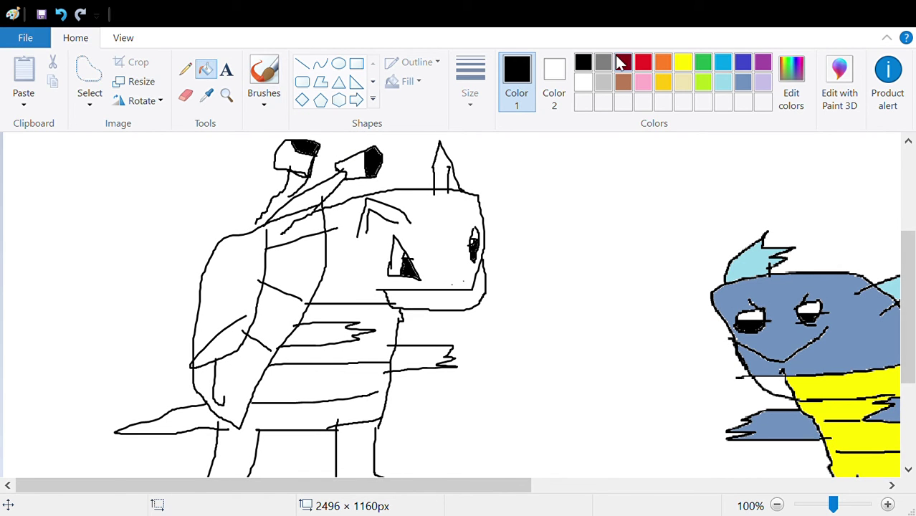
click(629, 82)
click(314, 268)
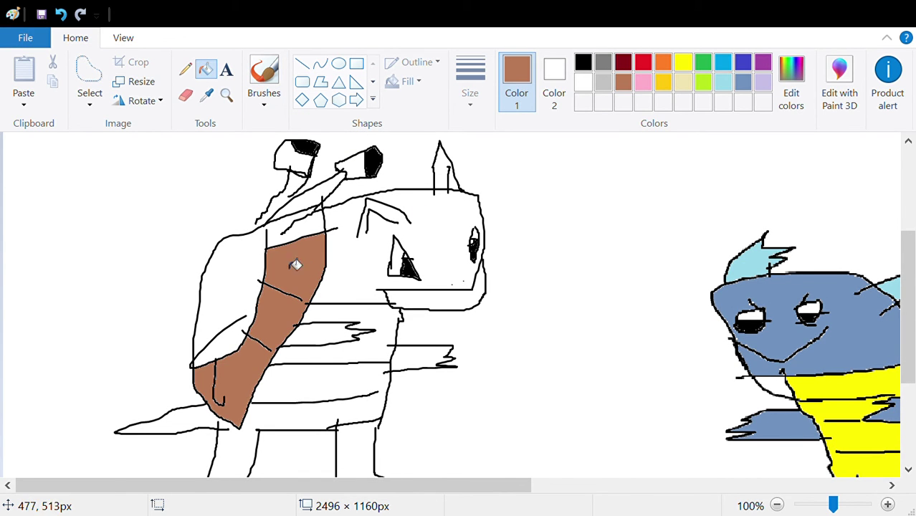
click(267, 258)
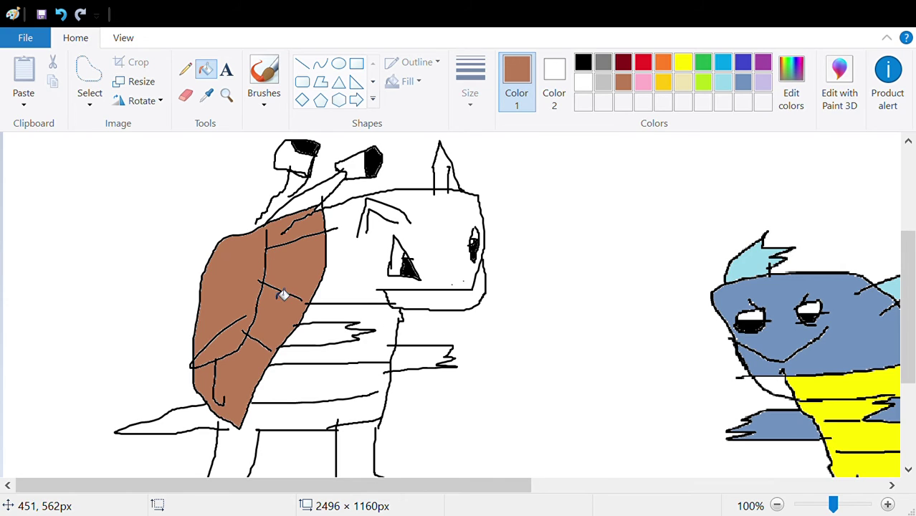
- Fill the barrel and base of the cannon nearest the head with light gray
click(603, 81)
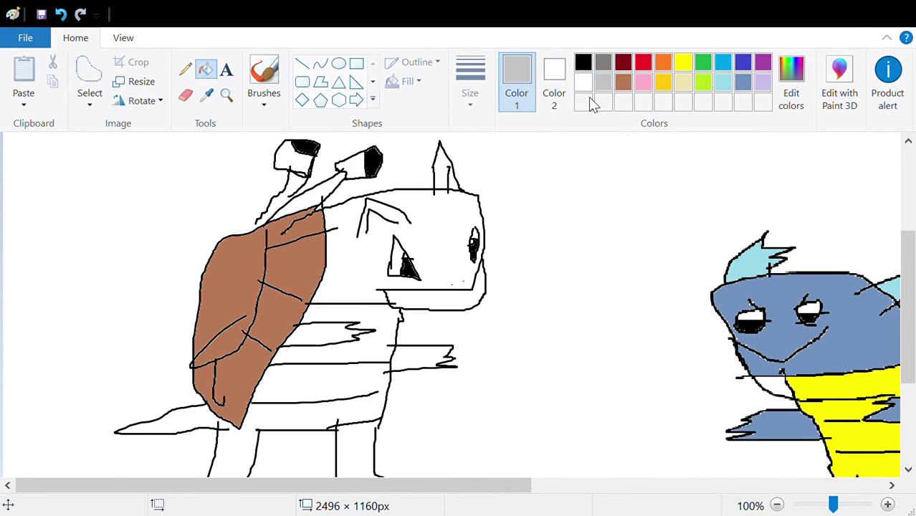
click(339, 172)
click(340, 185)
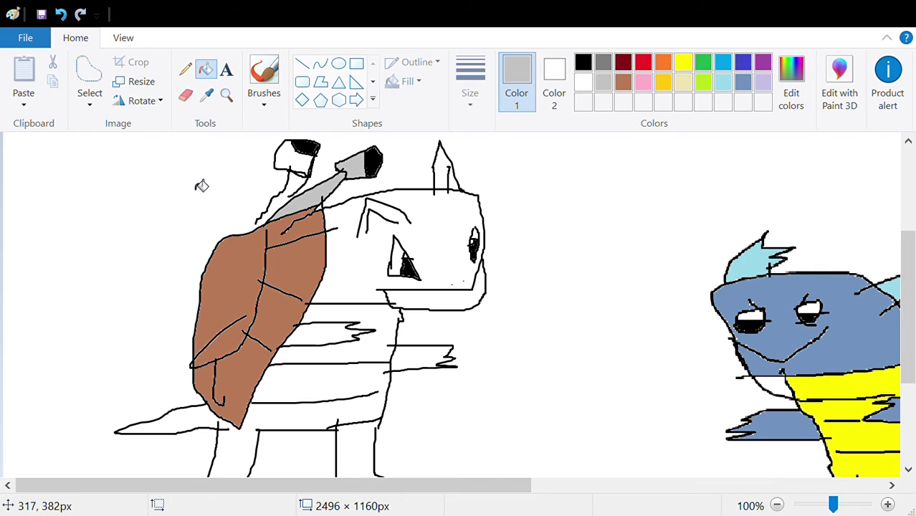
- Draw black lines extending the rear cannon's base down to the shell to close its outline
click(263, 72)
click(583, 63)
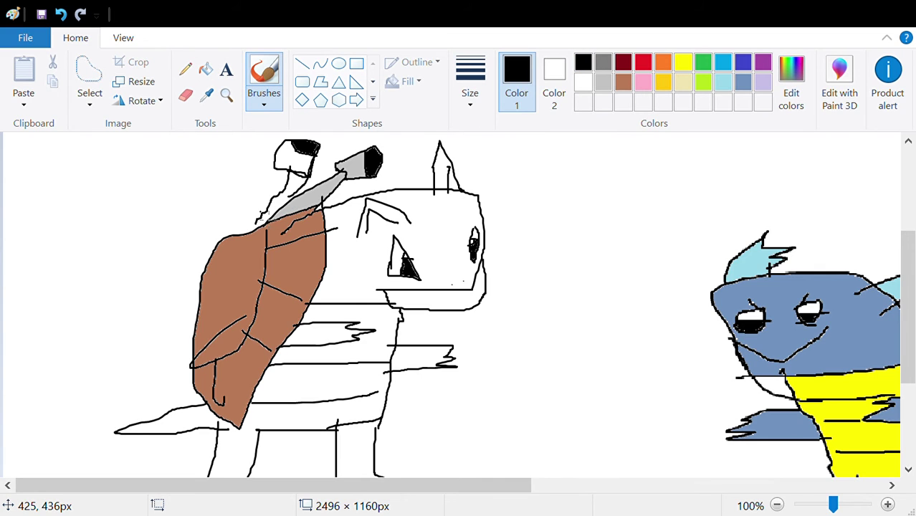
drag(288, 187, 280, 206)
click(61, 15)
key(ctrl+y)
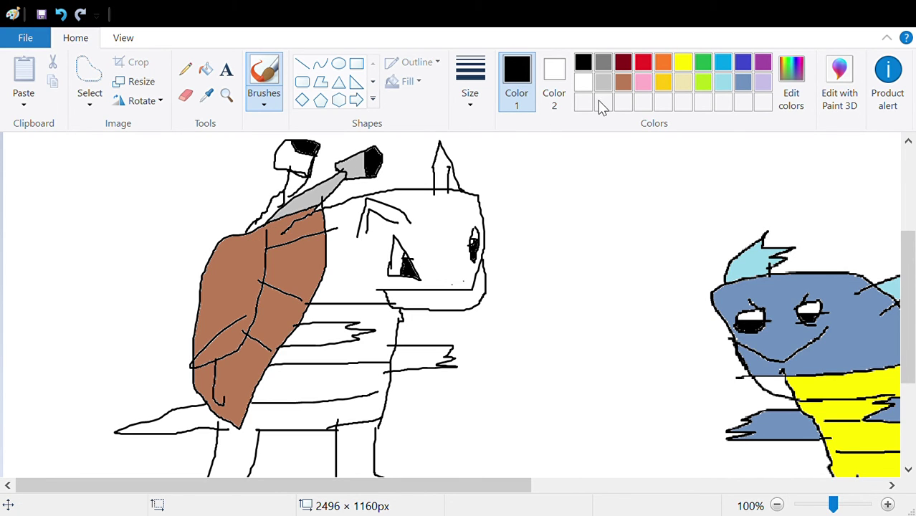
- Fill the barrel and base of the rear cannon with light gray
click(602, 84)
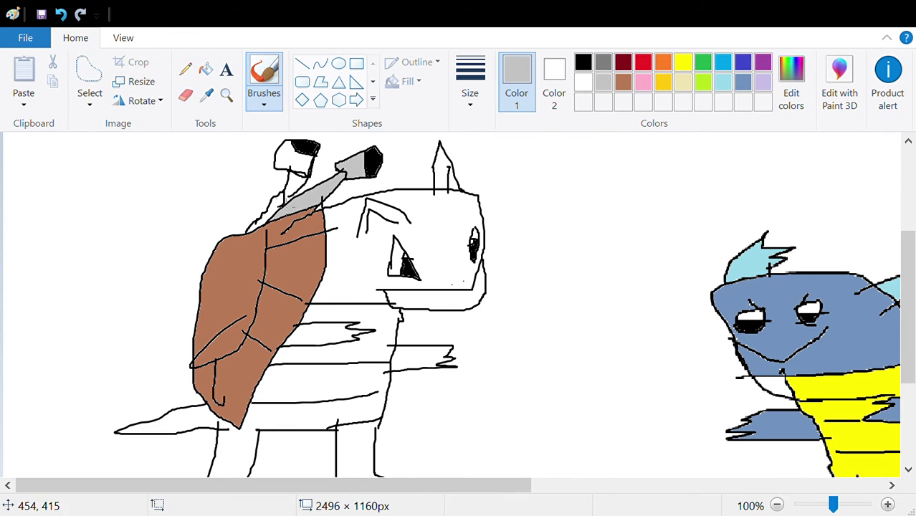
click(207, 74)
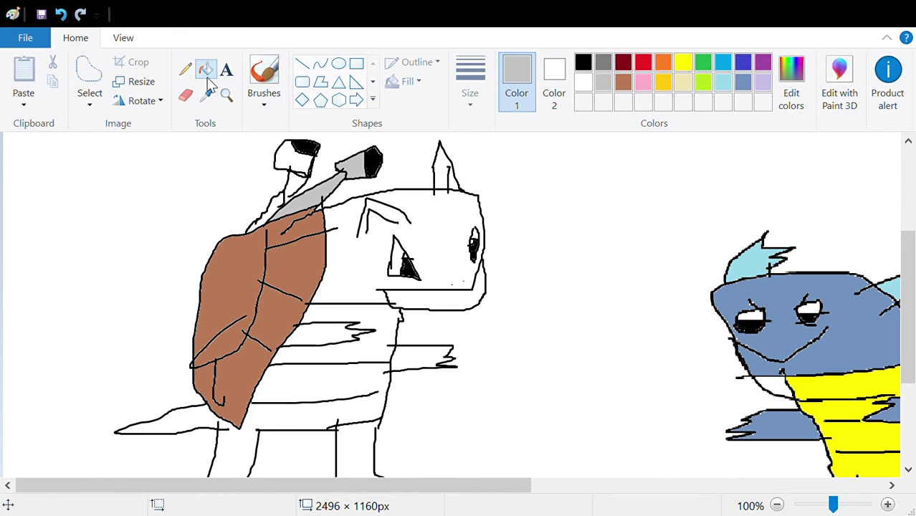
click(295, 201)
click(299, 163)
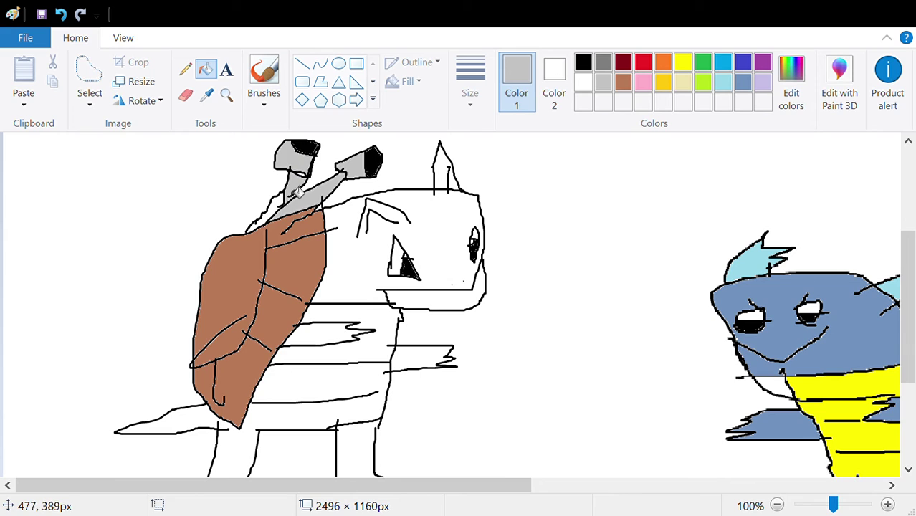
- Close the inner outlines of the third creature's two ears in black and fill the inner ear sections with black
click(584, 64)
click(443, 175)
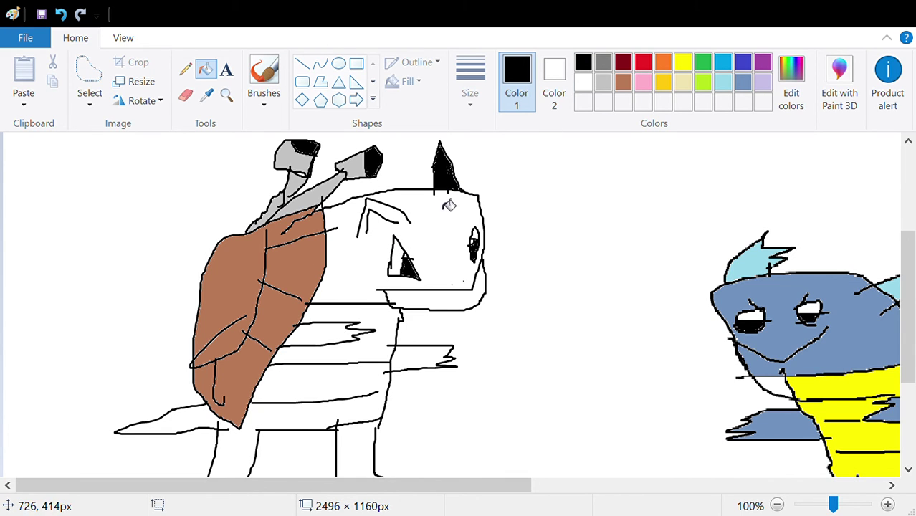
click(68, 14)
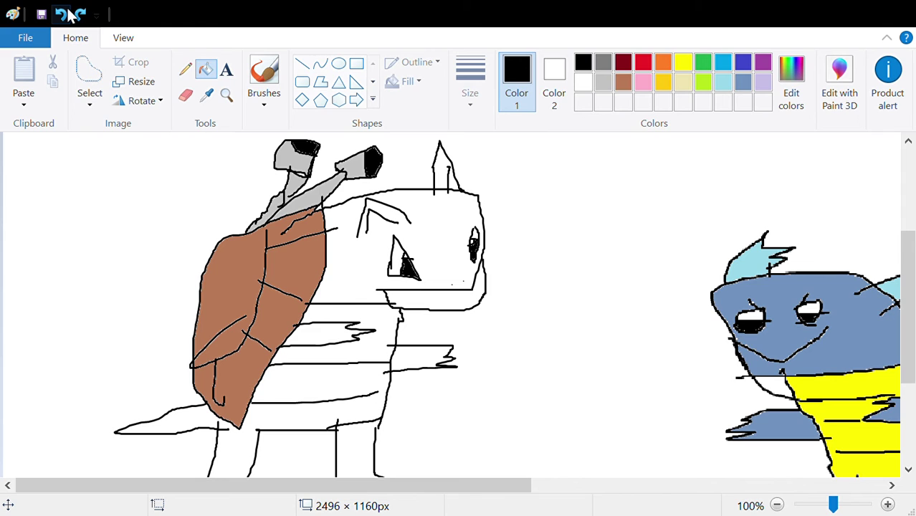
click(264, 85)
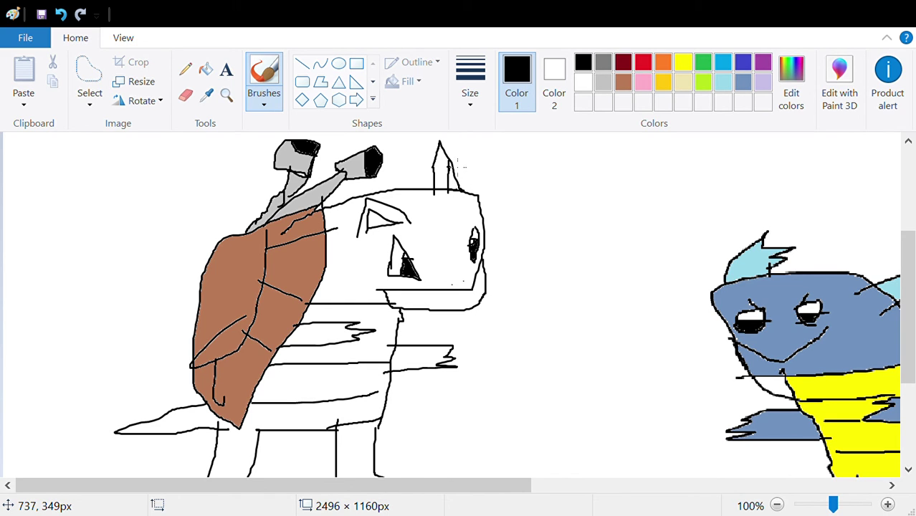
click(206, 70)
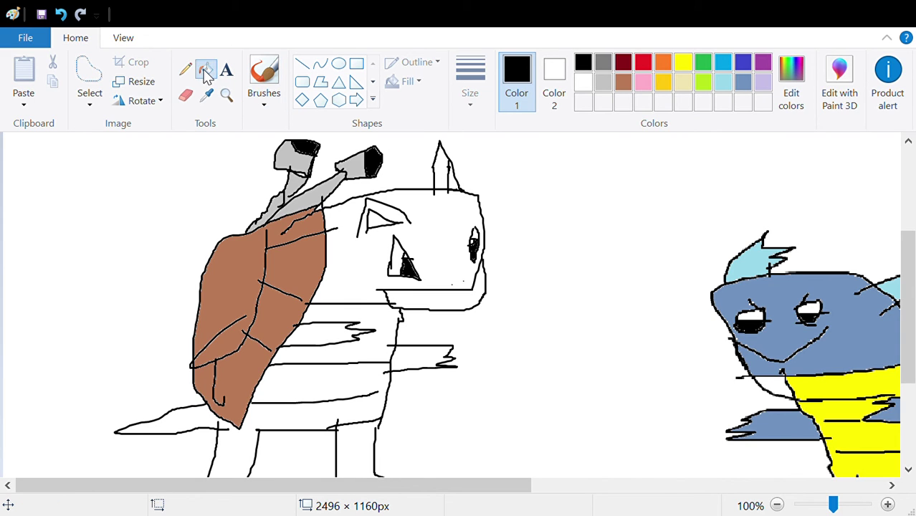
click(454, 188)
click(386, 225)
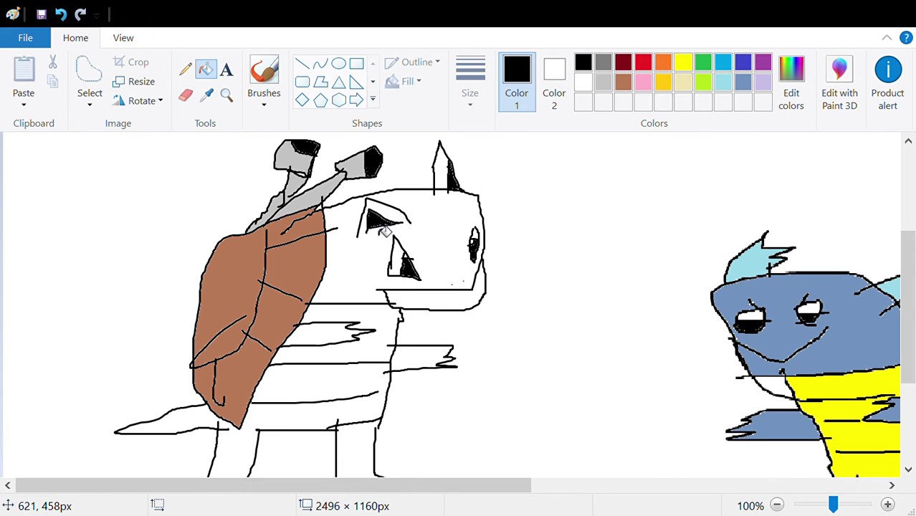
- Fill the third creature's head and the remaining section of its pointed ear with indigo
scroll(693, 77, down, 1)
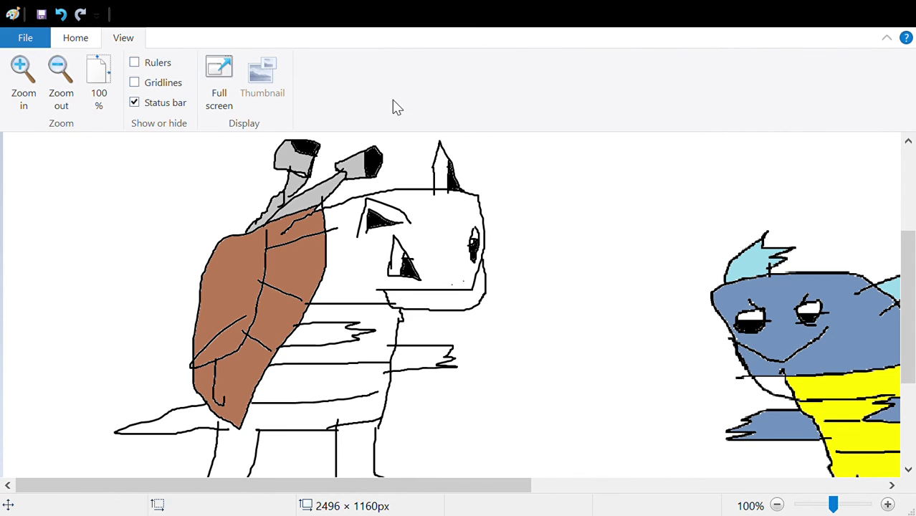
scroll(374, 106, up, 1)
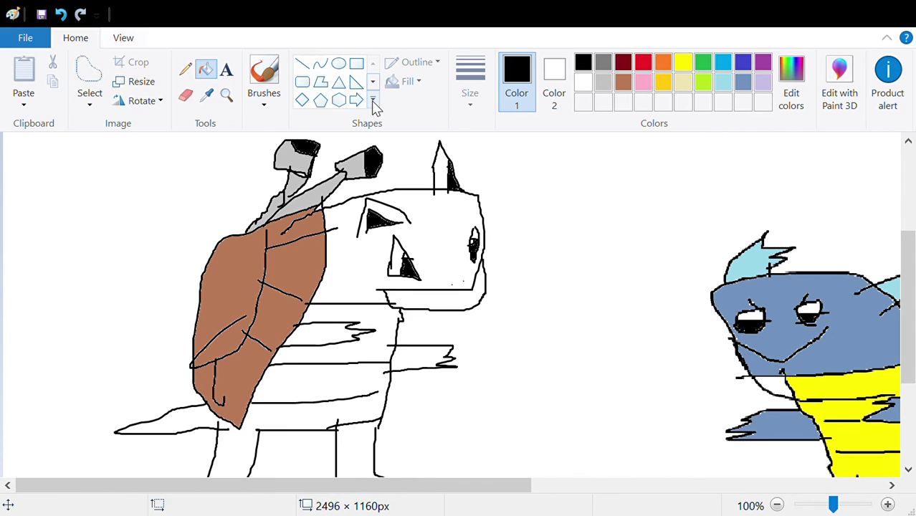
click(743, 64)
click(436, 212)
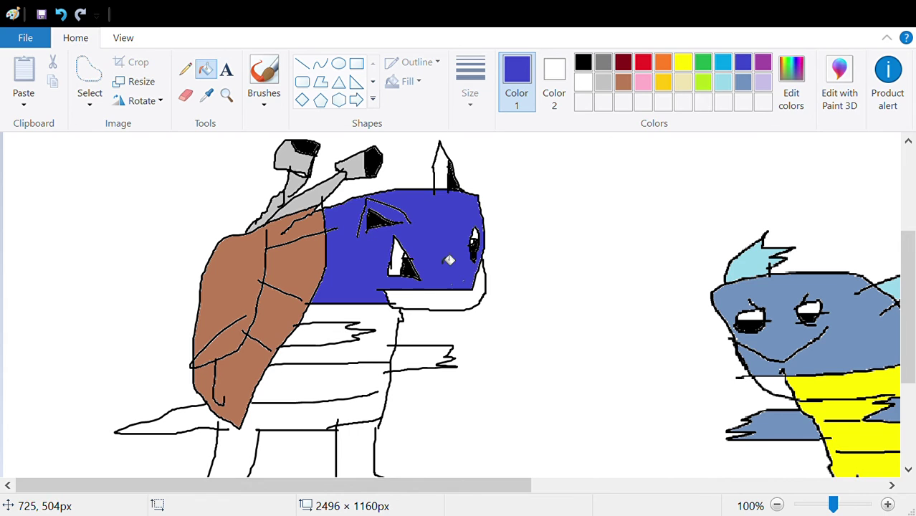
click(443, 178)
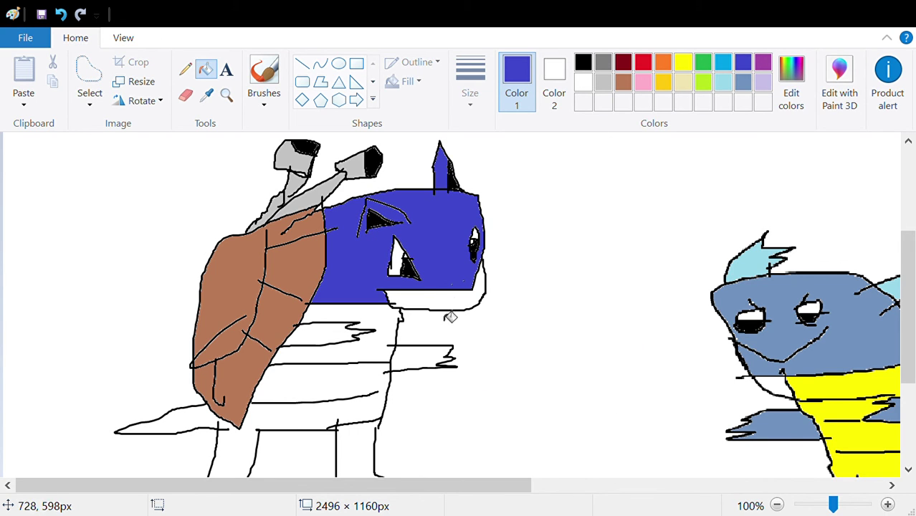
- Fill the third creature's jaw and the upper section of its chest with yellow
click(687, 64)
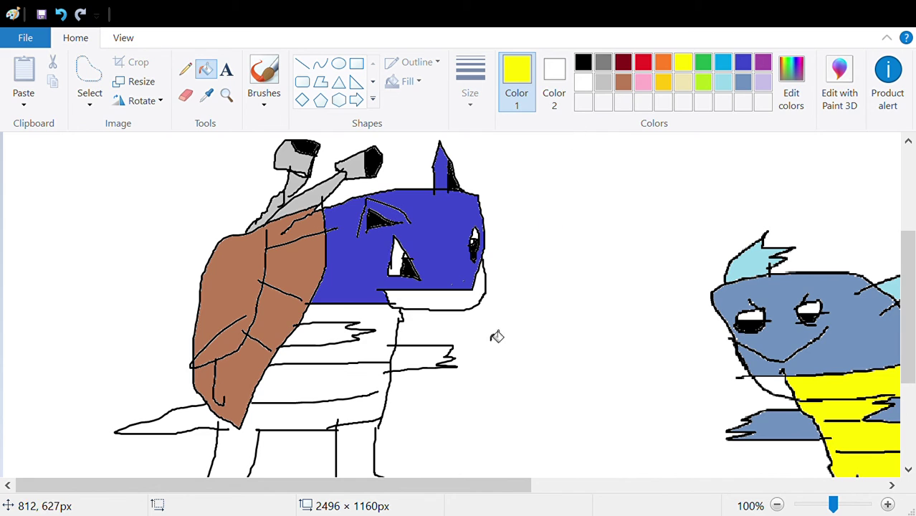
click(450, 301)
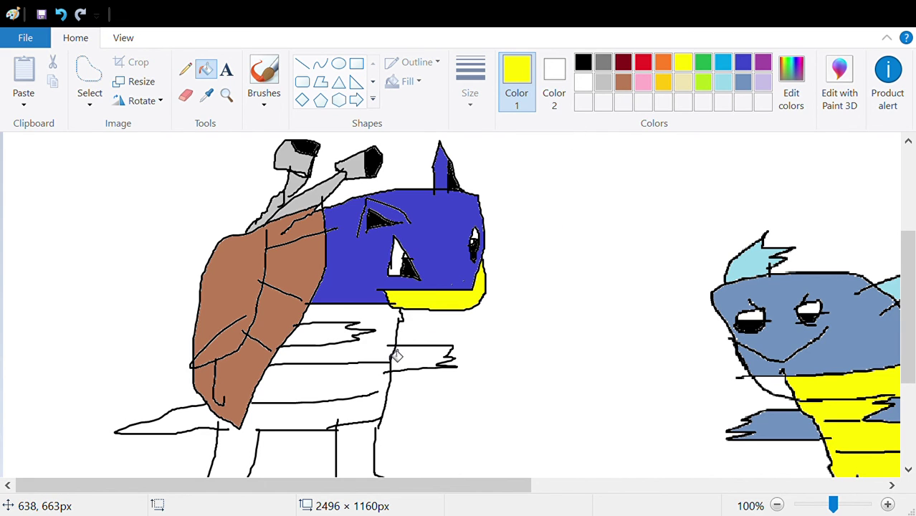
click(387, 346)
click(352, 387)
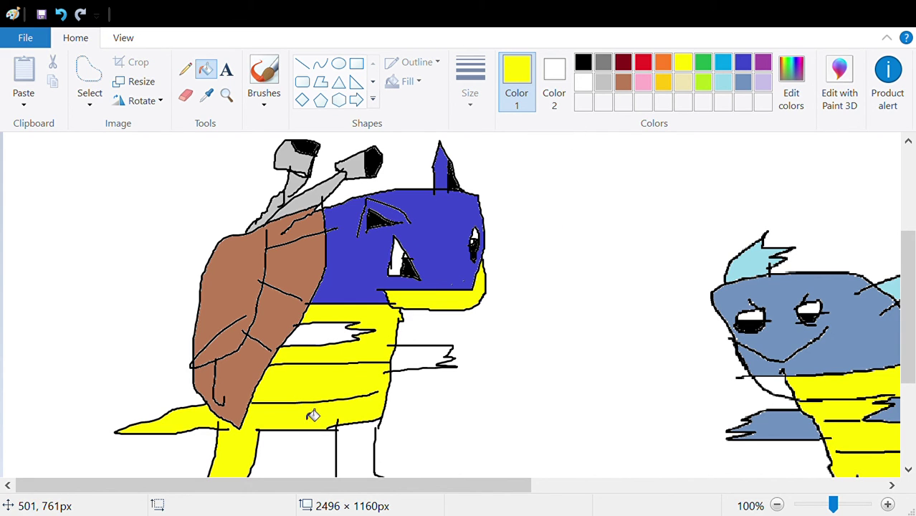
click(61, 16)
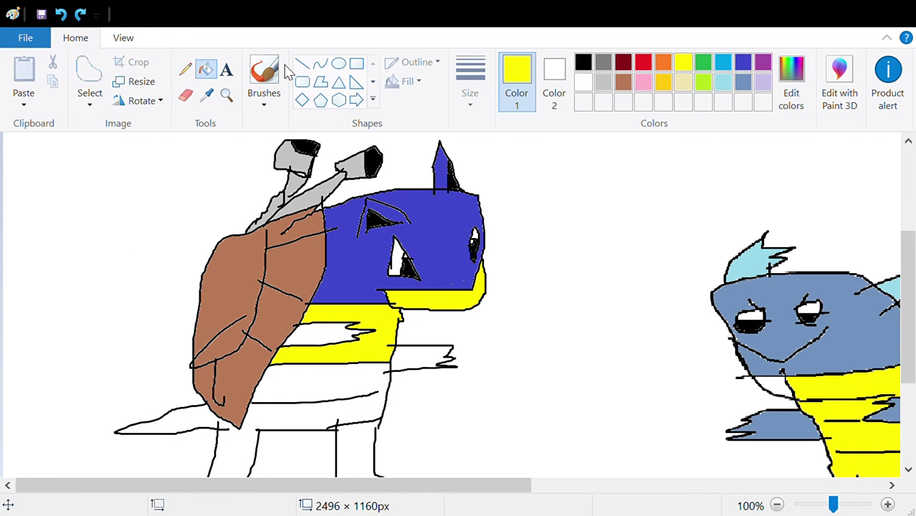
- Draw a short black line from the shell's lower tip across the top of the rear leg to close the belly outline
click(264, 75)
click(603, 62)
click(554, 83)
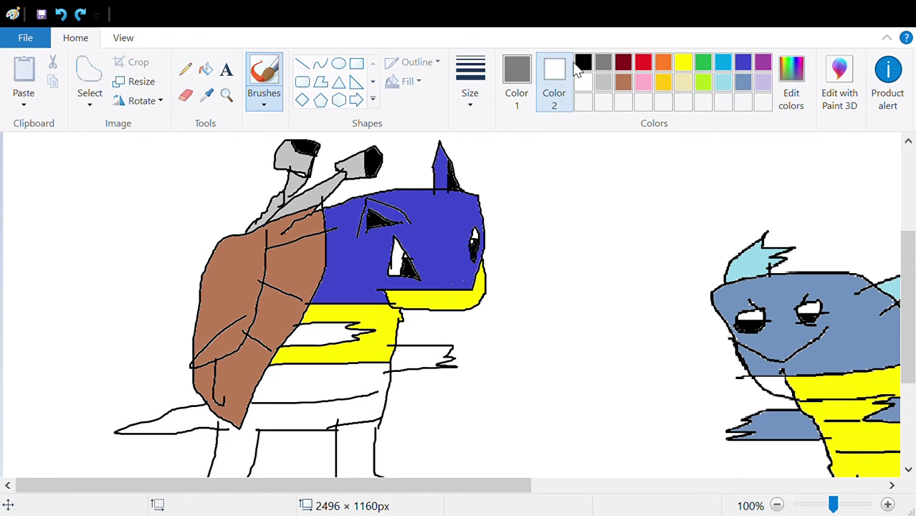
click(518, 79)
click(582, 62)
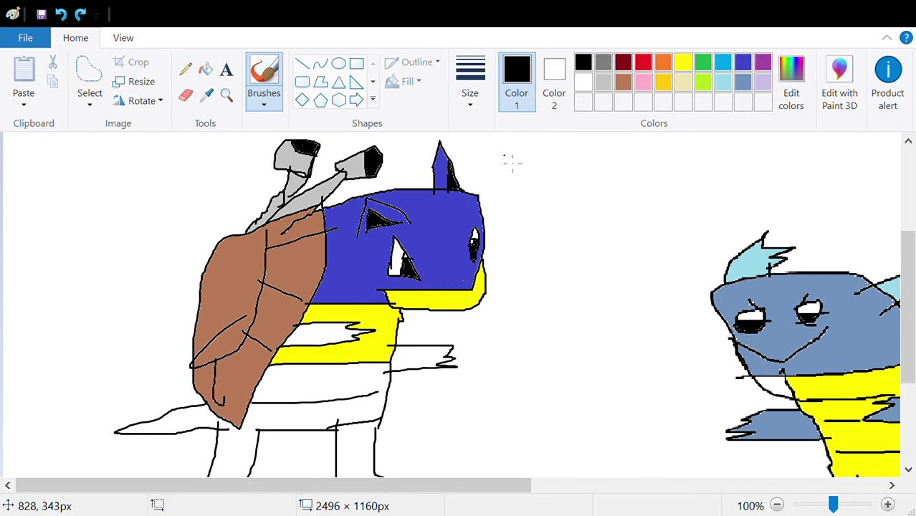
drag(243, 428, 261, 430)
key(ctrl+z)
- Fill the remaining lower belly sections of the third creature with yellow
click(676, 63)
click(206, 69)
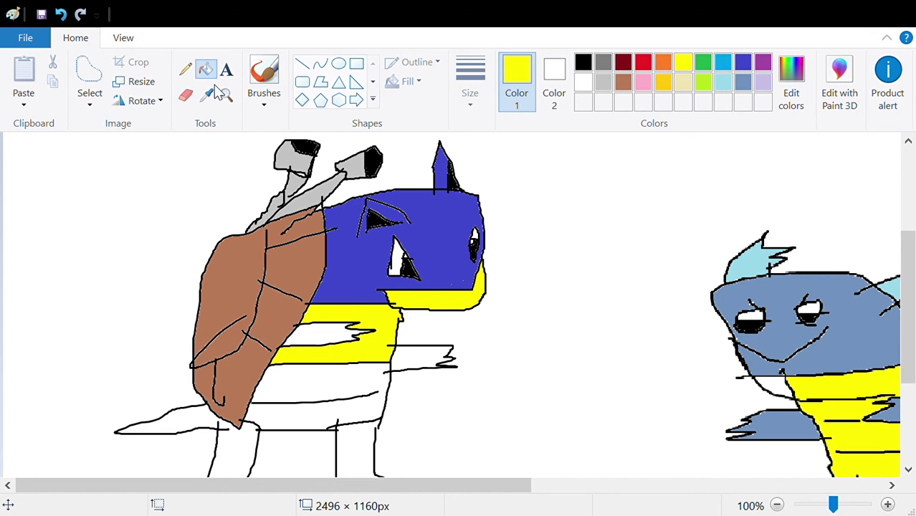
click(335, 382)
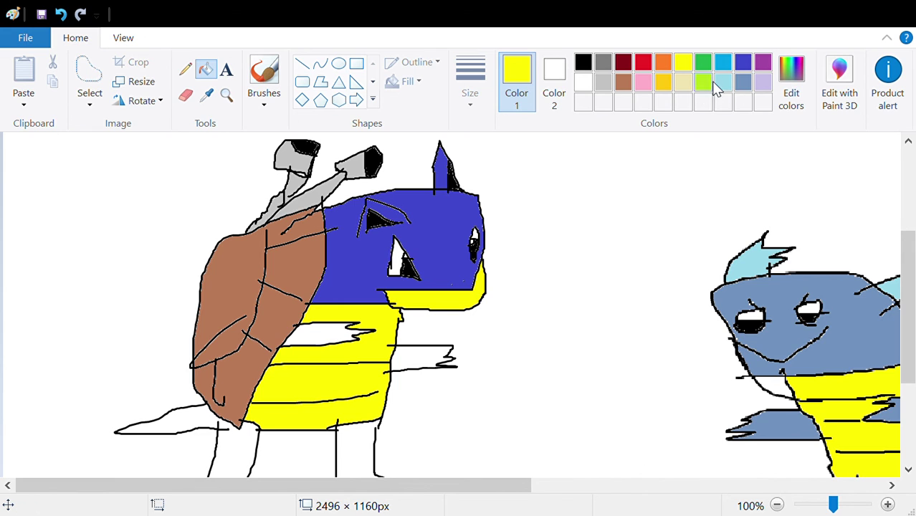
- Fill both arms of the third creature with indigo
click(743, 63)
click(334, 337)
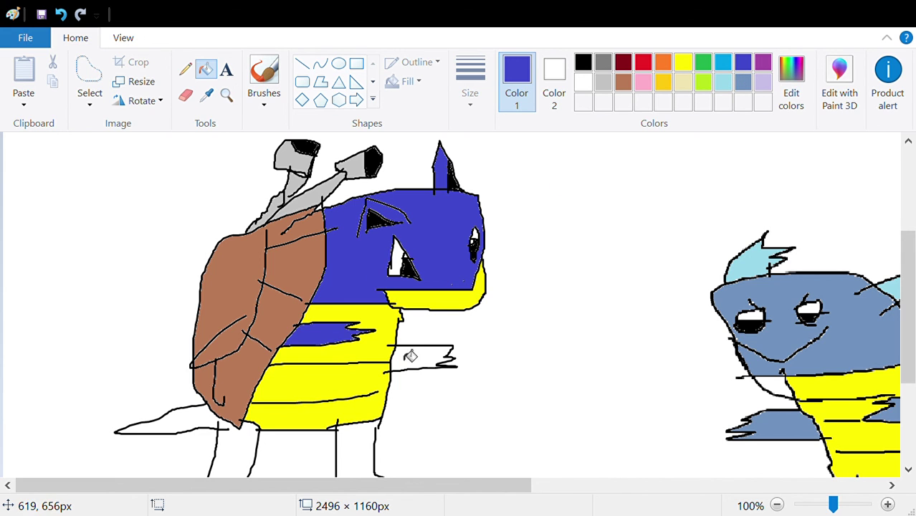
click(433, 359)
click(359, 455)
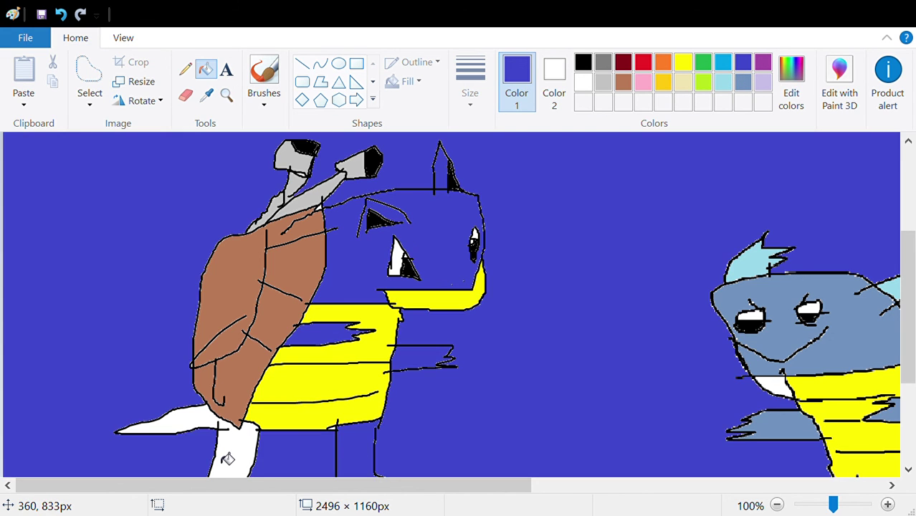
click(61, 13)
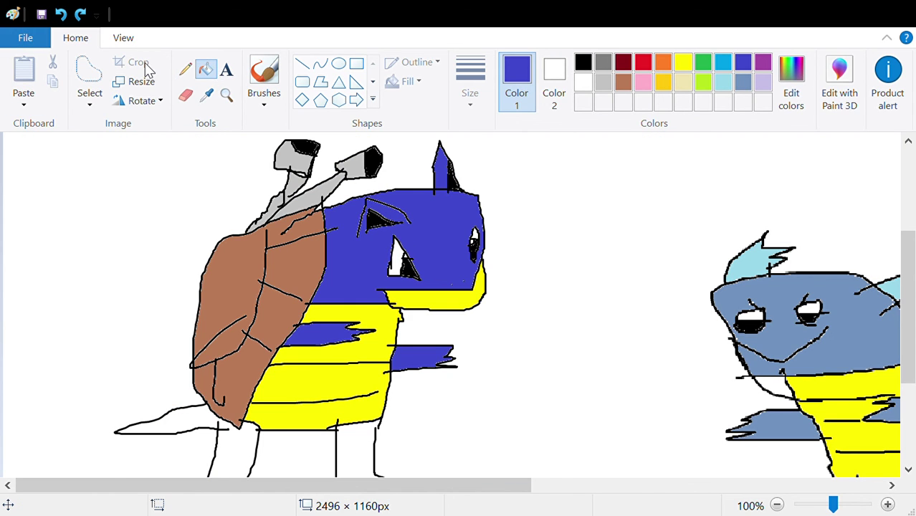
- Close the gap at the top of the front leg's outline with the black brush
click(263, 71)
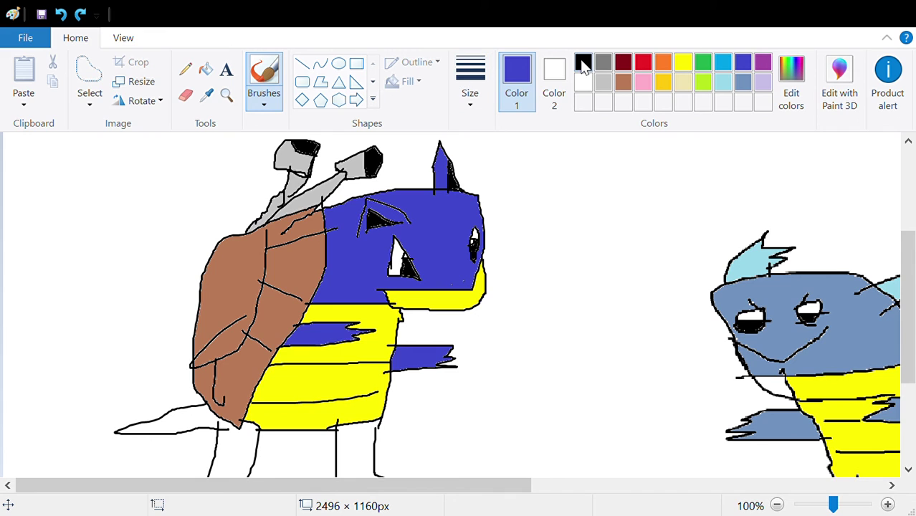
click(583, 63)
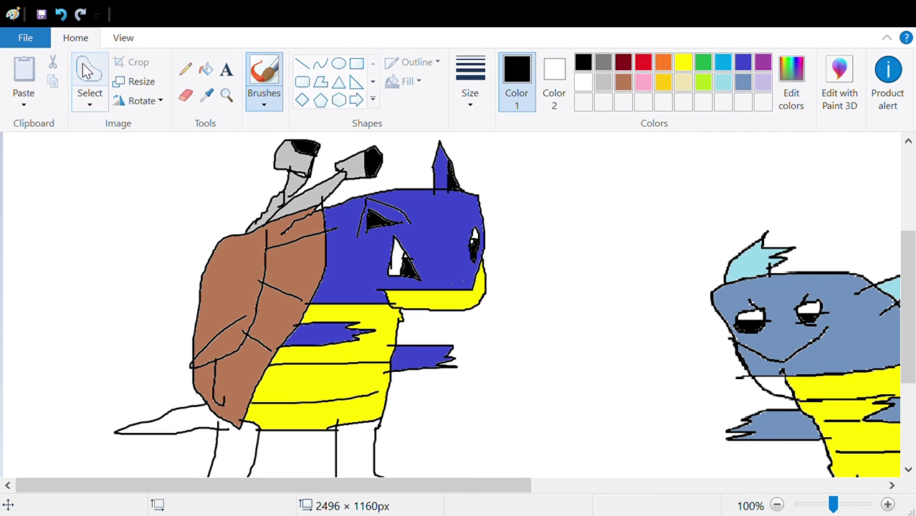
scroll(528, 408, down, 2)
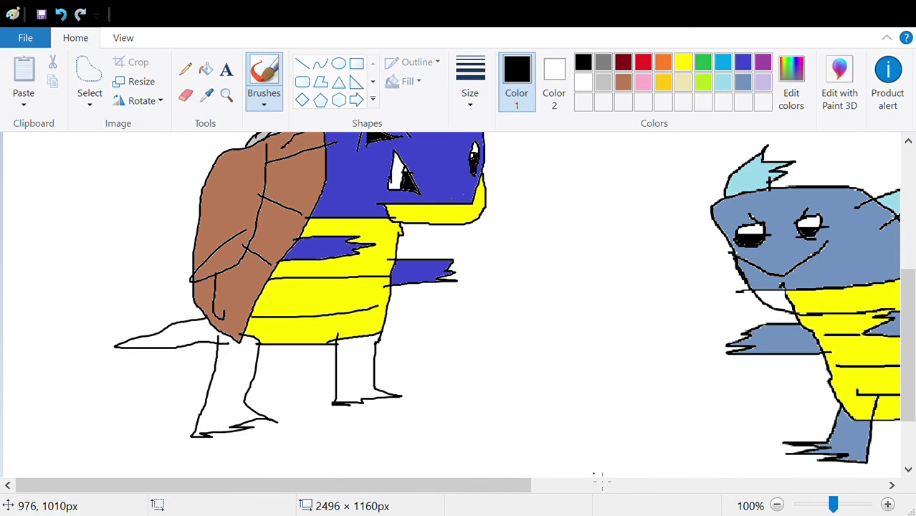
- Fill the third creature's two legs and tail with indigo
click(206, 68)
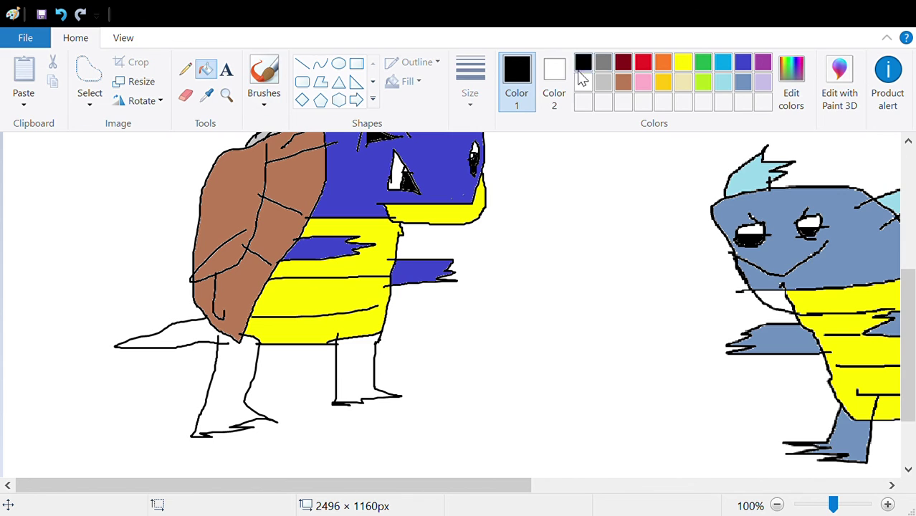
click(742, 62)
click(365, 379)
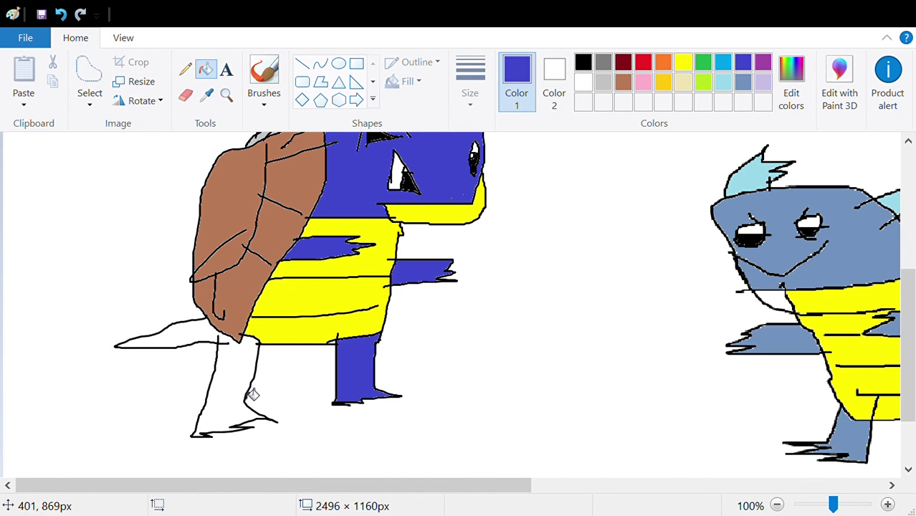
click(215, 353)
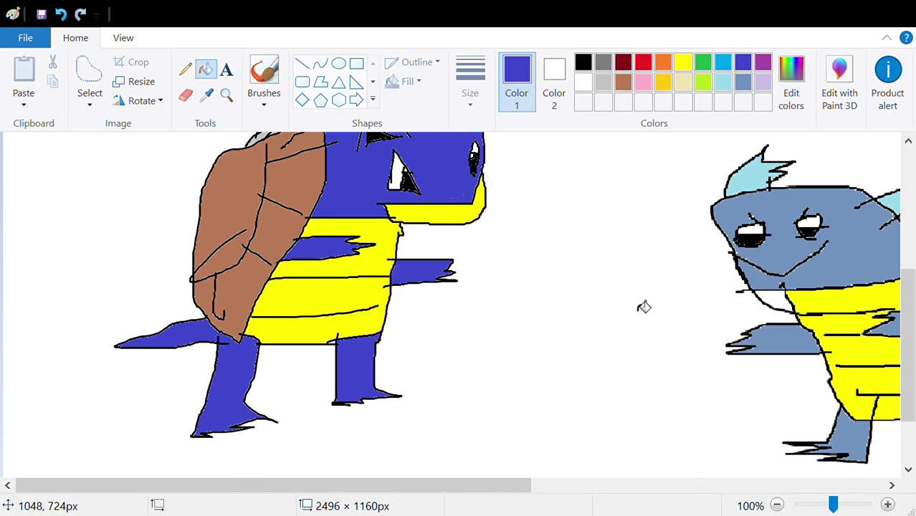
- Select the whole cannon creature, enlarge the selection to 1116 × 1222 px, and position it beside the blue-gray creature
click(776, 505)
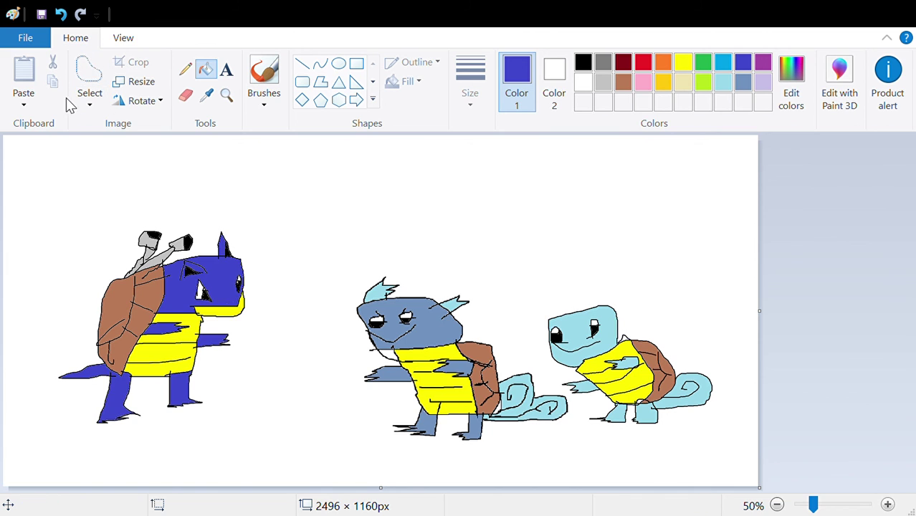
click(90, 73)
mouse_move(79, 255)
mouse_down()
mouse_move(86, 229)
mouse_move(286, 323)
mouse_move(192, 454)
mouse_move(58, 445)
mouse_move(79, 244)
mouse_move(79, 253)
mouse_up()
drag(168, 389, 163, 430)
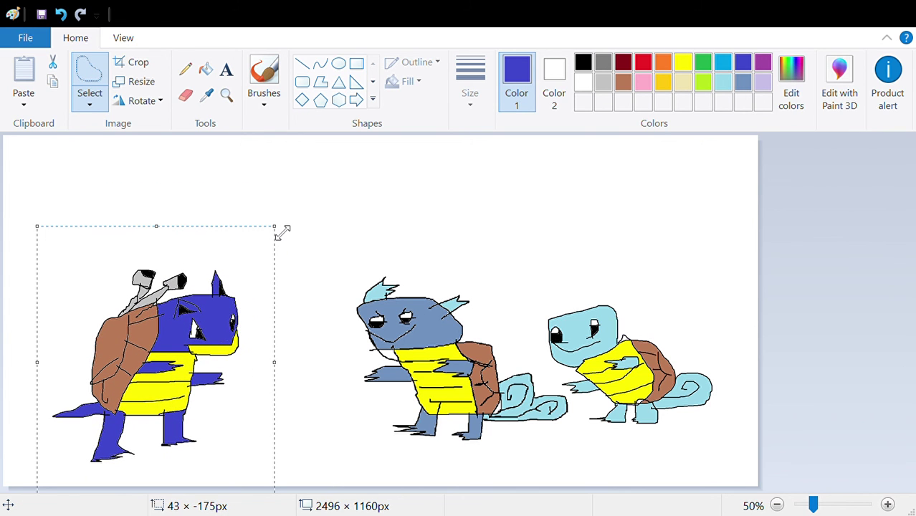
drag(279, 233, 376, 143)
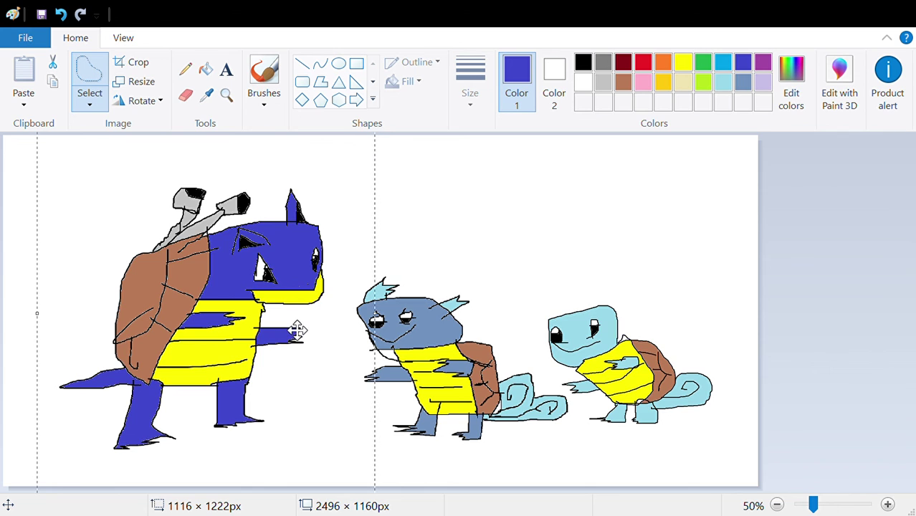
drag(237, 333, 223, 349)
click(485, 221)
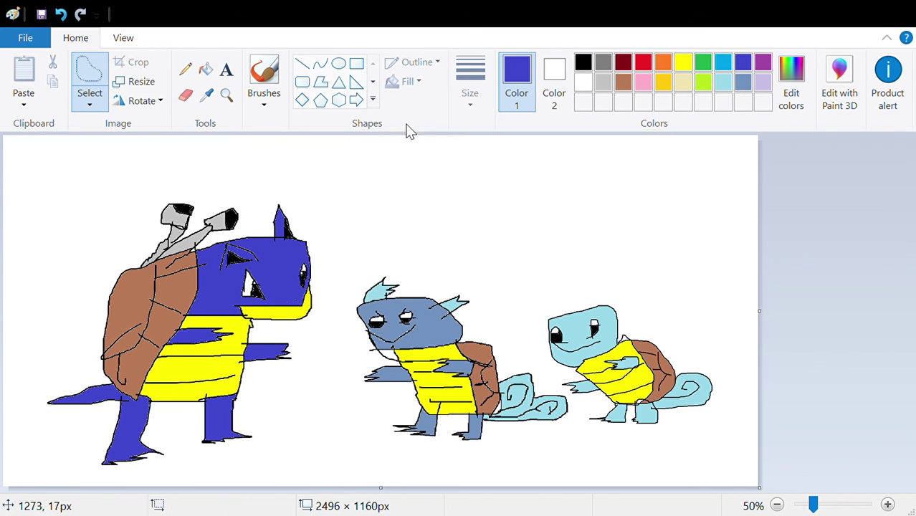
click(584, 63)
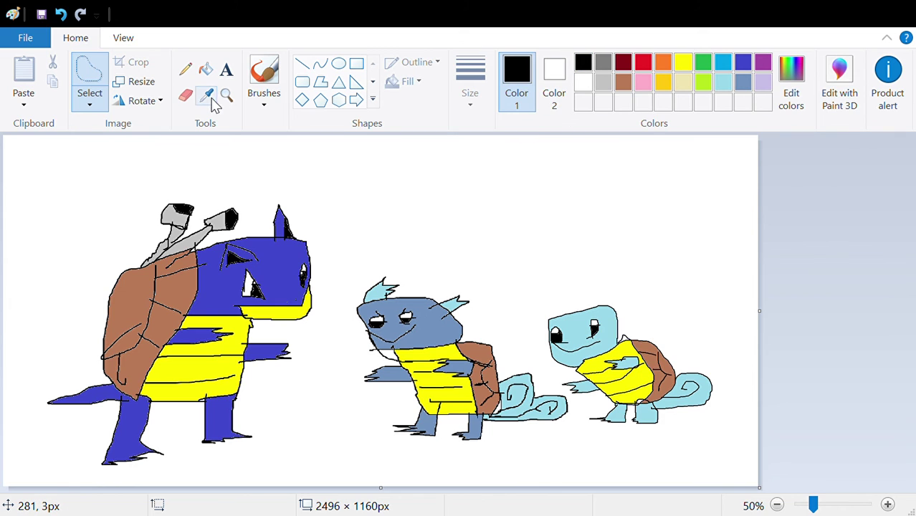
click(259, 79)
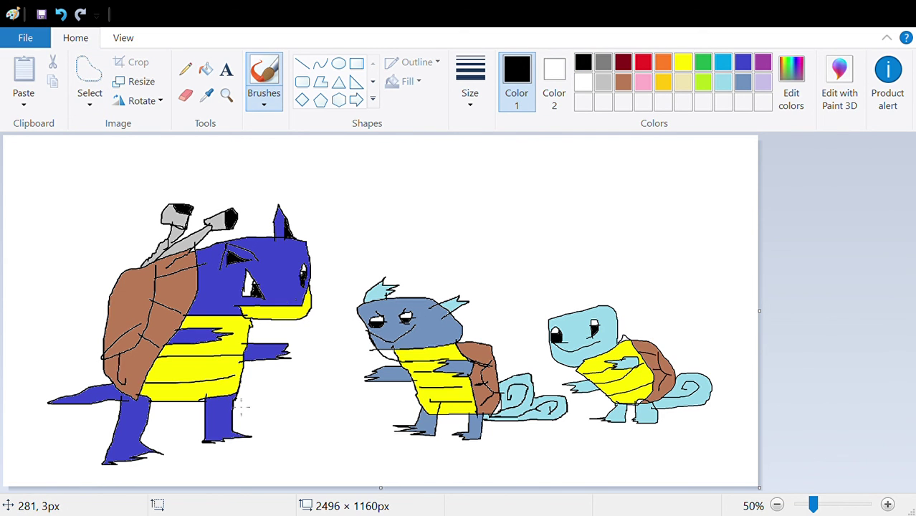
click(886, 505)
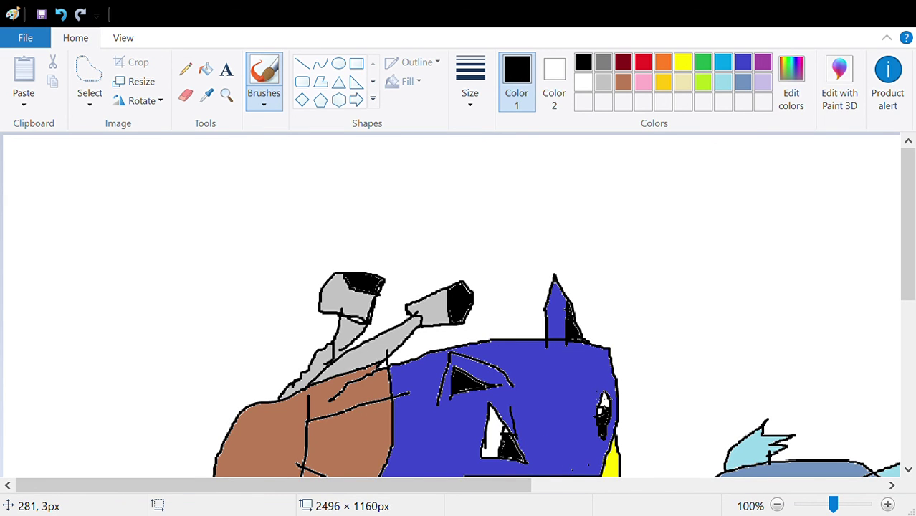
click(776, 504)
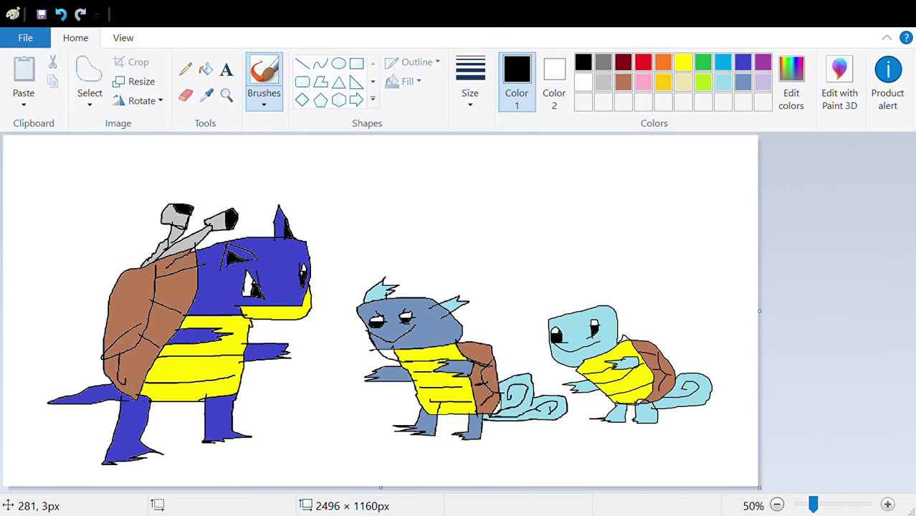
- Erase the curved chin line hanging below the blue-gray creature's head, between its jaw and yellow belly
click(887, 505)
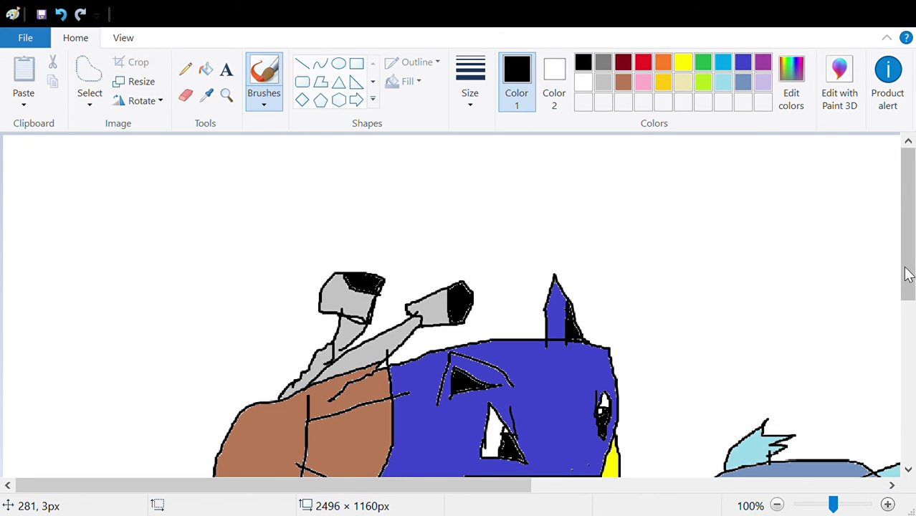
drag(908, 273, 908, 371)
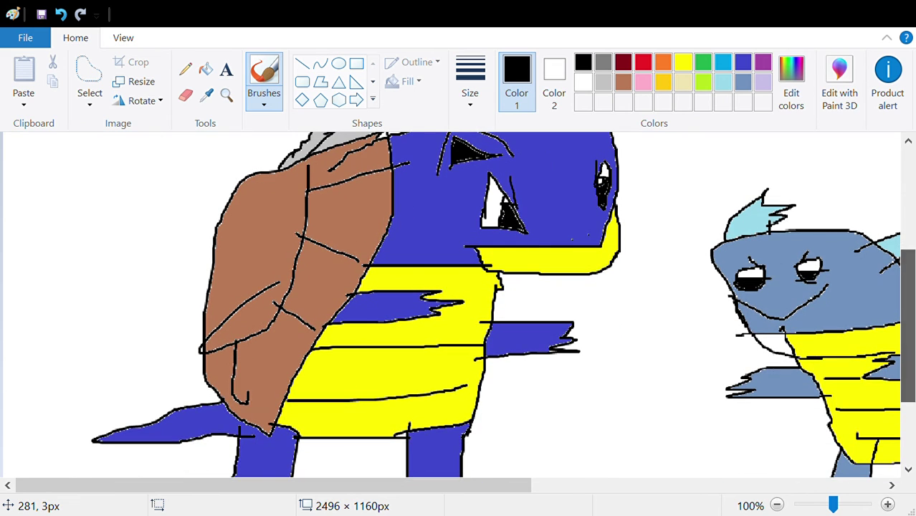
click(186, 96)
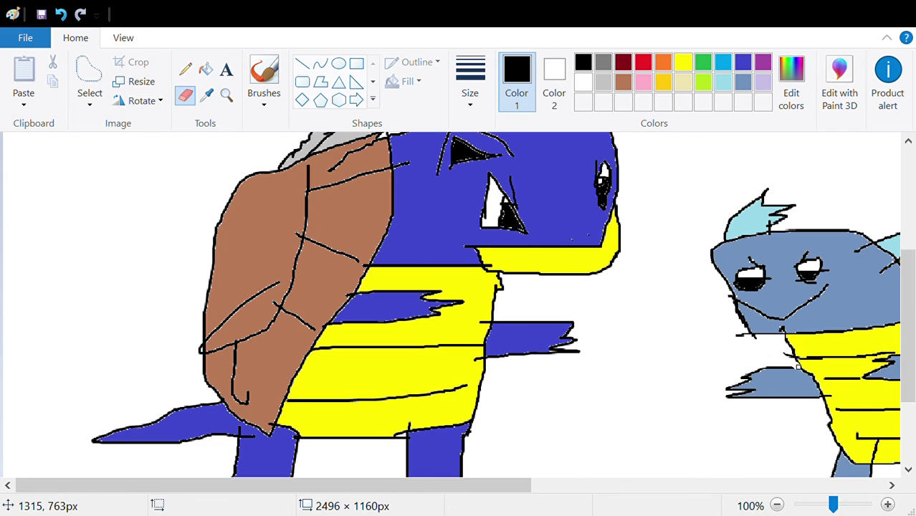
drag(793, 359, 784, 351)
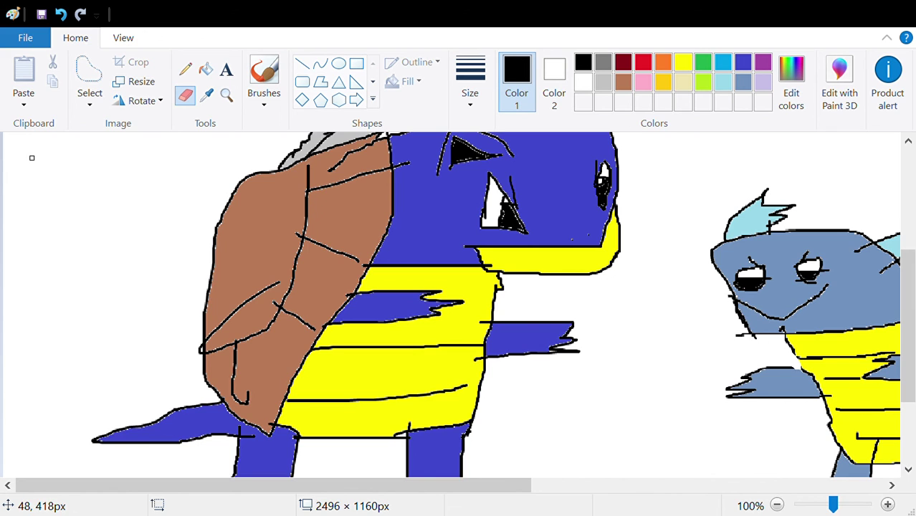
click(61, 15)
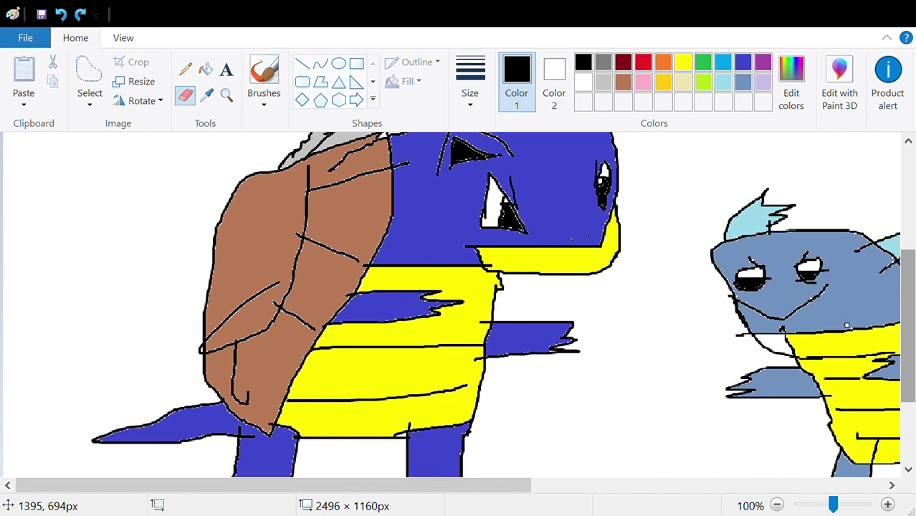
drag(785, 355, 756, 344)
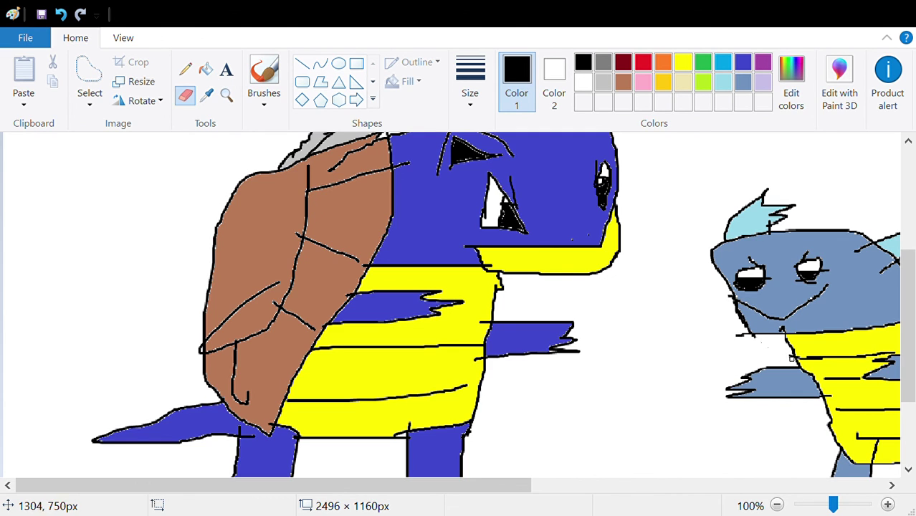
click(263, 75)
click(779, 510)
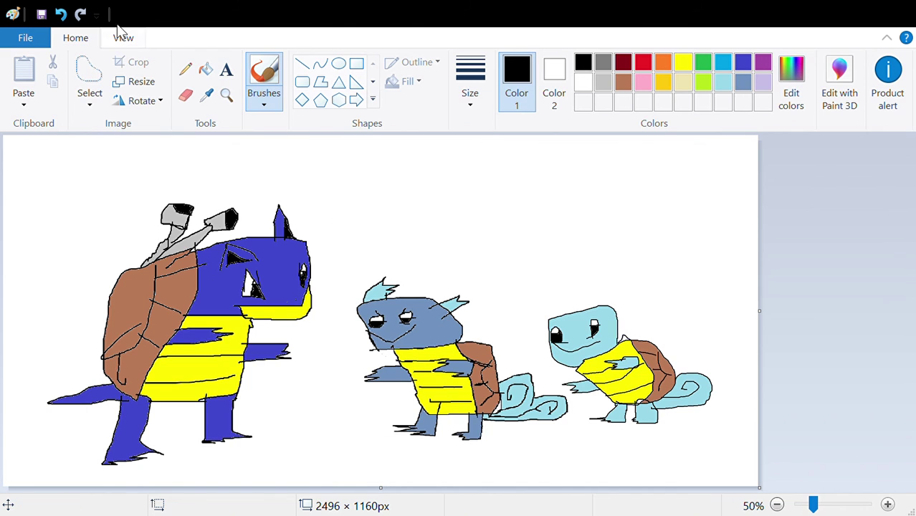
click(94, 71)
drag(334, 252, 502, 432)
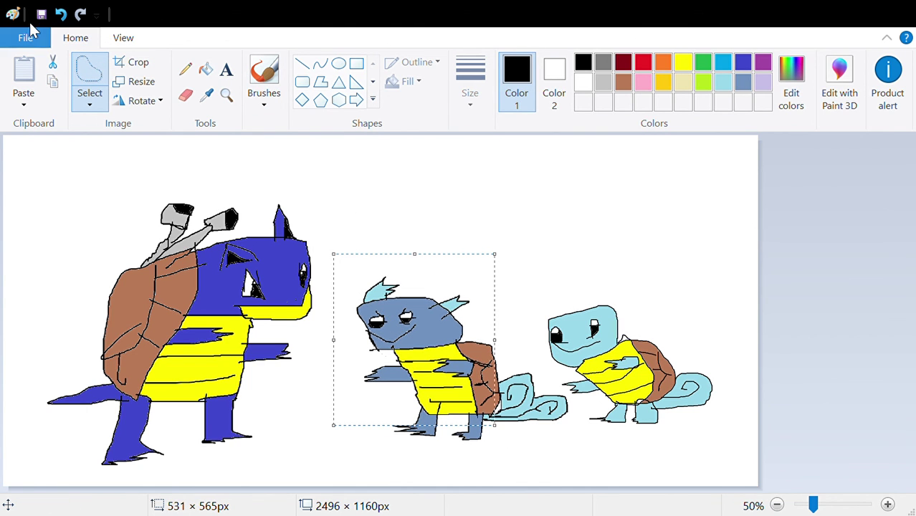
click(391, 172)
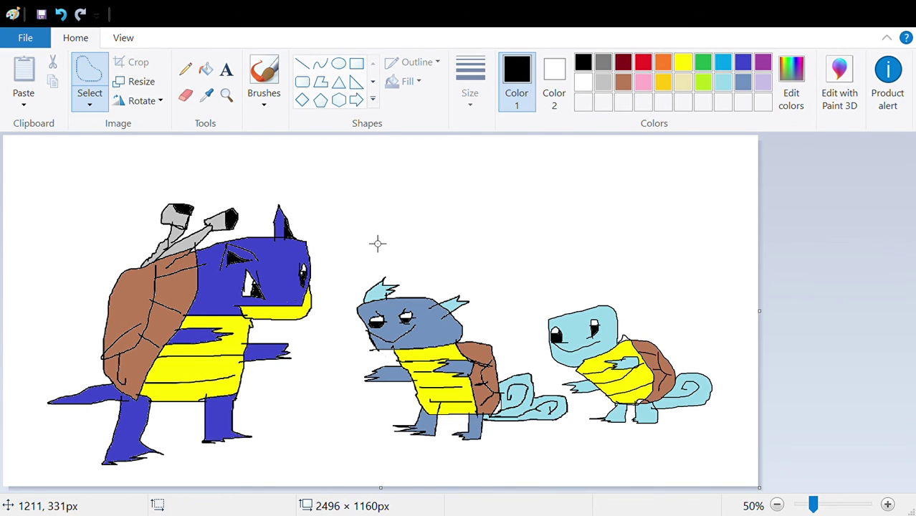
mouse_move(338, 268)
mouse_down()
mouse_move(486, 293)
mouse_move(516, 366)
mouse_move(587, 434)
mouse_move(358, 379)
mouse_move(209, 453)
mouse_move(536, 271)
mouse_move(289, 418)
mouse_move(248, 339)
mouse_up()
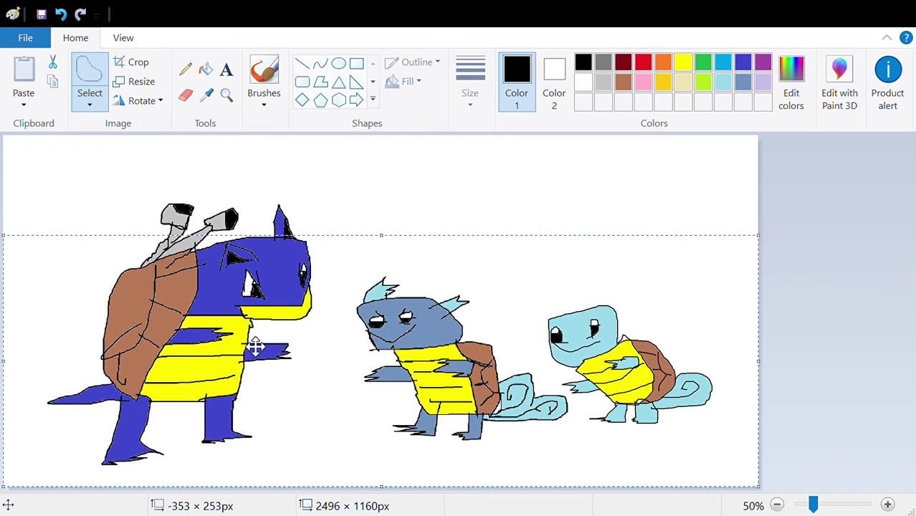
click(63, 15)
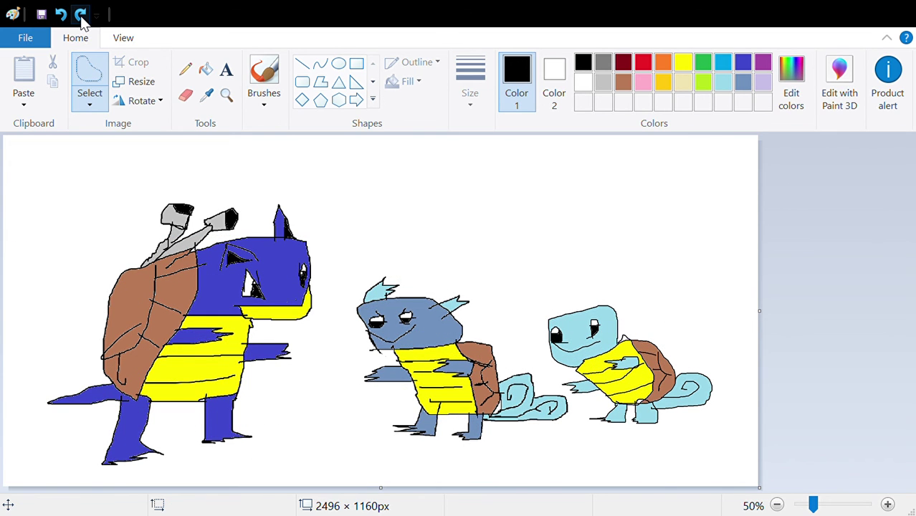
click(86, 23)
- Fill the white background around the three creatures with bright turquoise blue
click(721, 64)
click(206, 68)
click(444, 177)
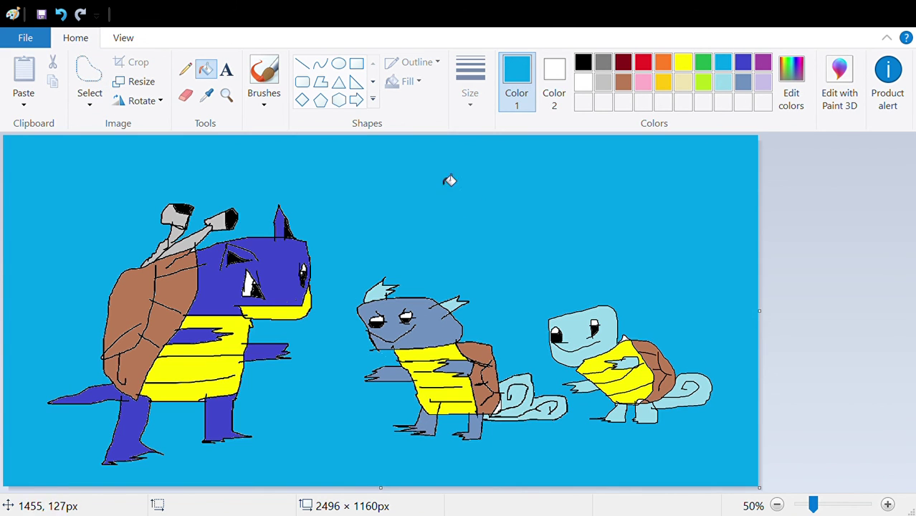